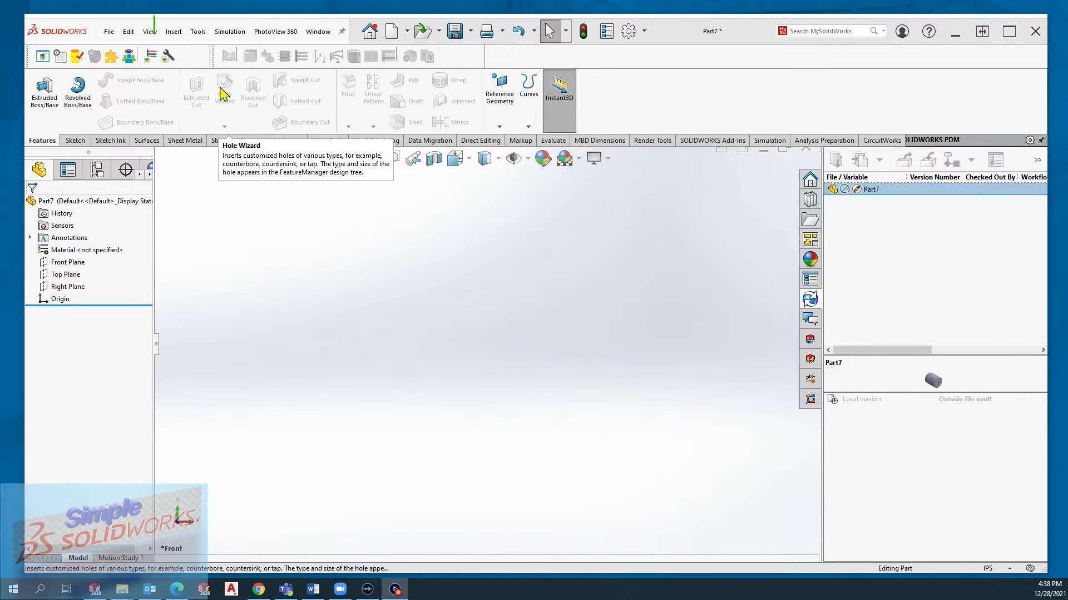
Step: Choose the part "cus. stp file" from the tutorials folder for insertion into the current part
left_click(173, 31)
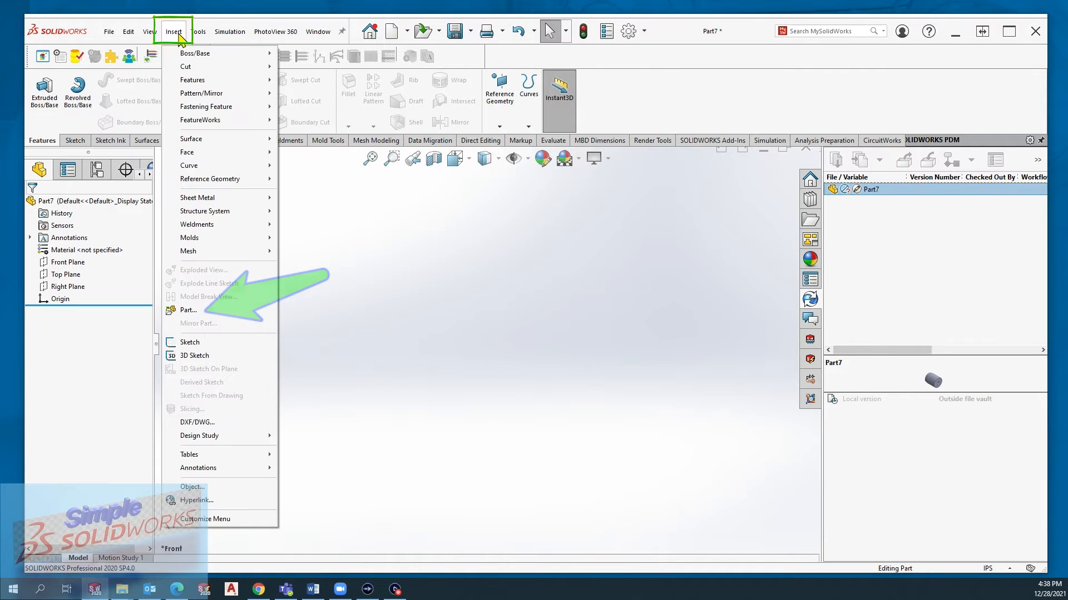
left_click(211, 312)
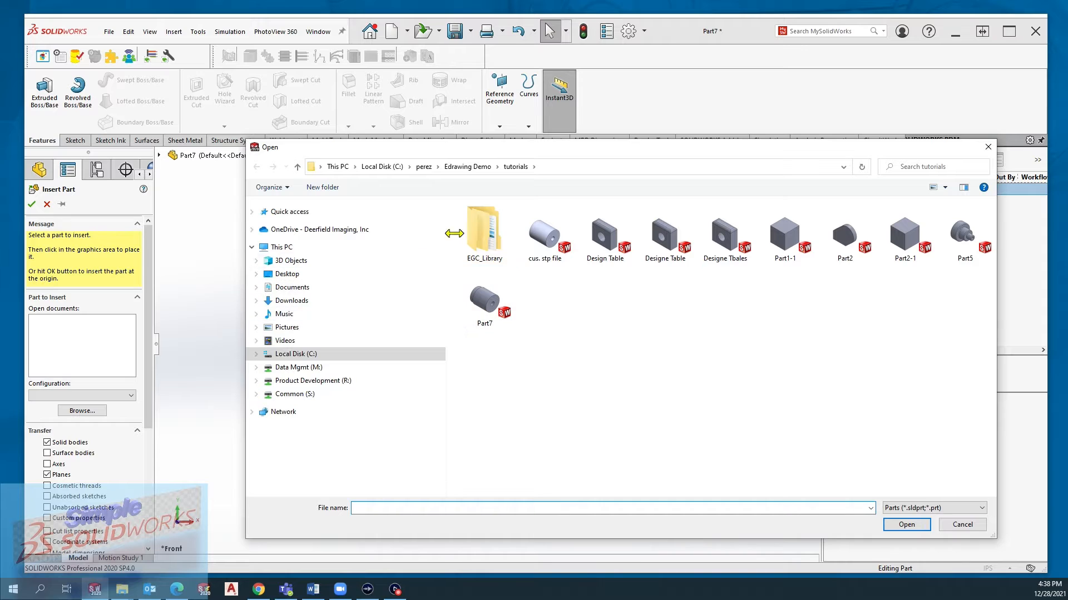
left_click(543, 244)
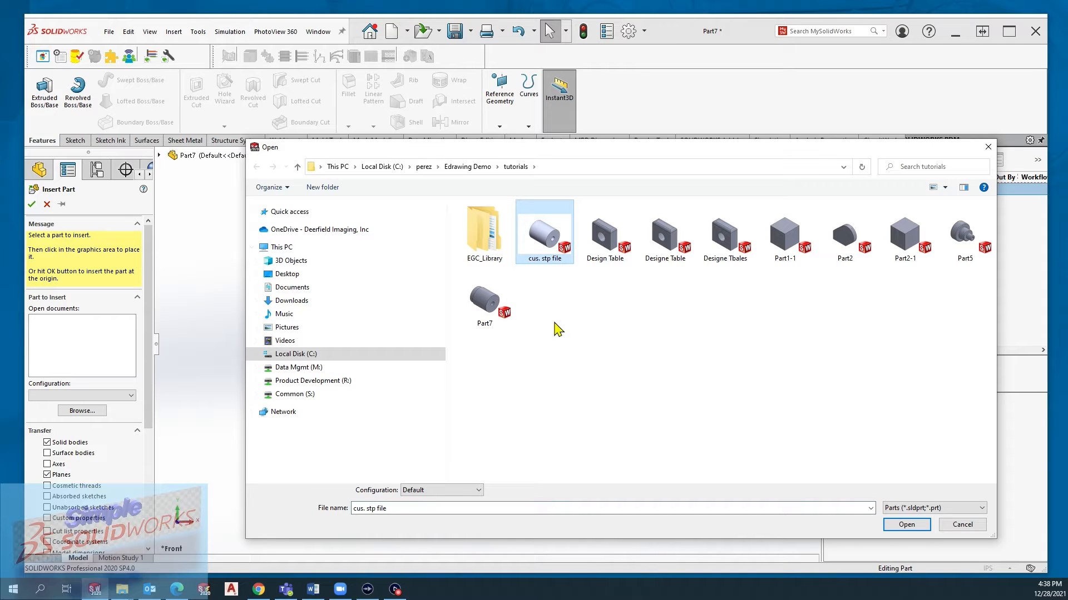
left_click(921, 509)
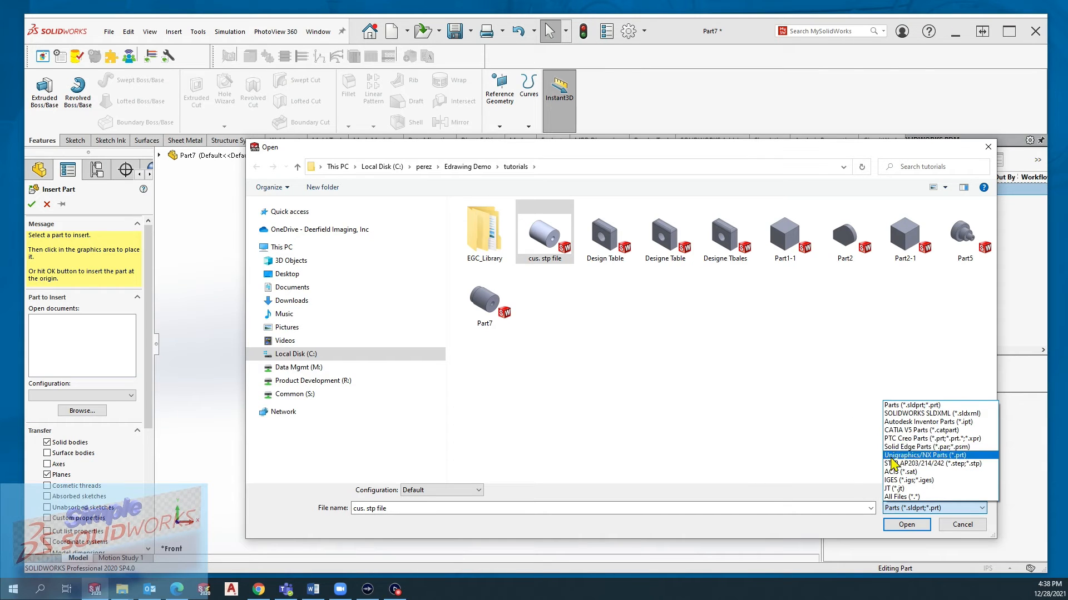
left_click(765, 407)
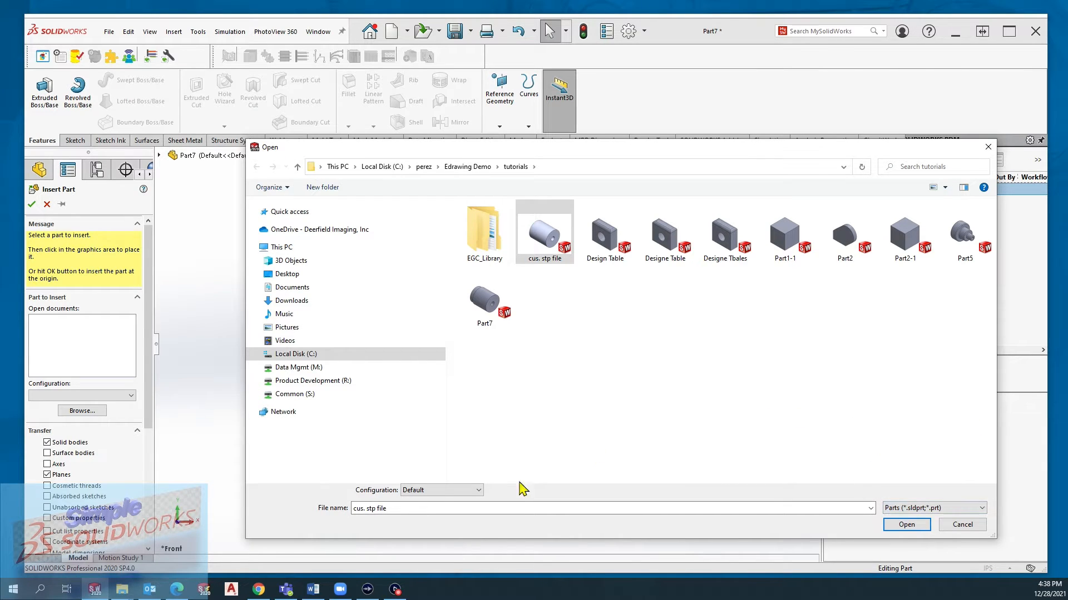
left_click(906, 524)
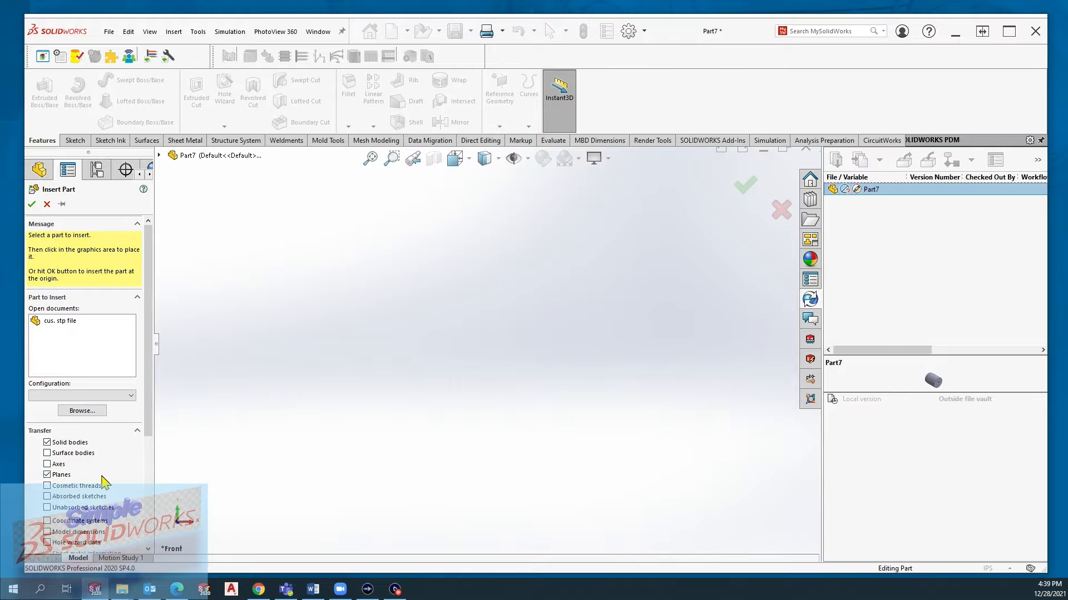
Step: Insert the chosen part at the origin with the existing transfer options and change the derived part's units to those of the base part
scroll(102, 479, "down", 3)
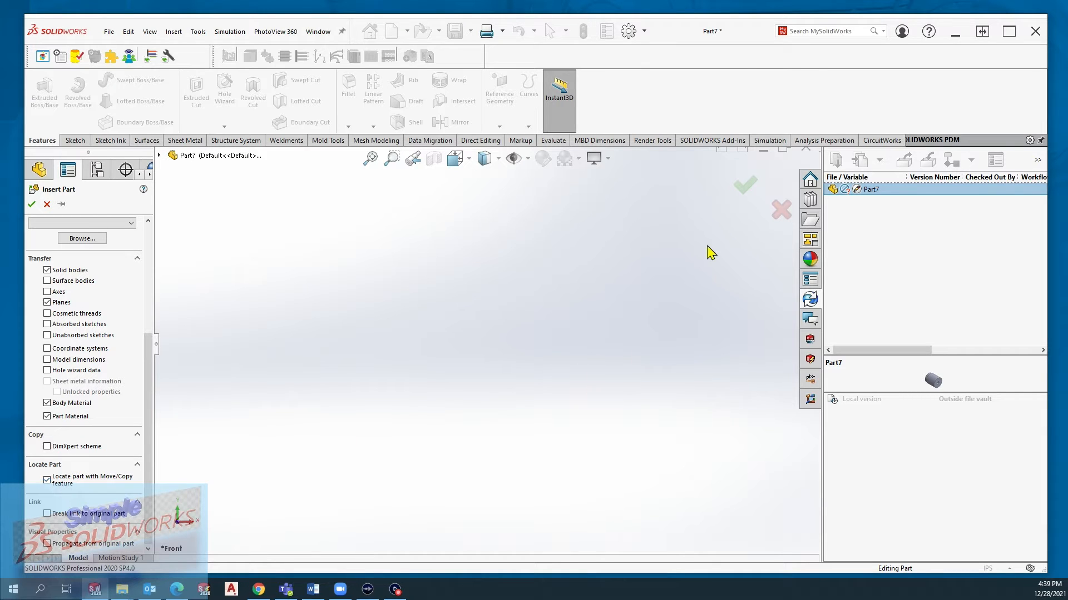
left_click(742, 186)
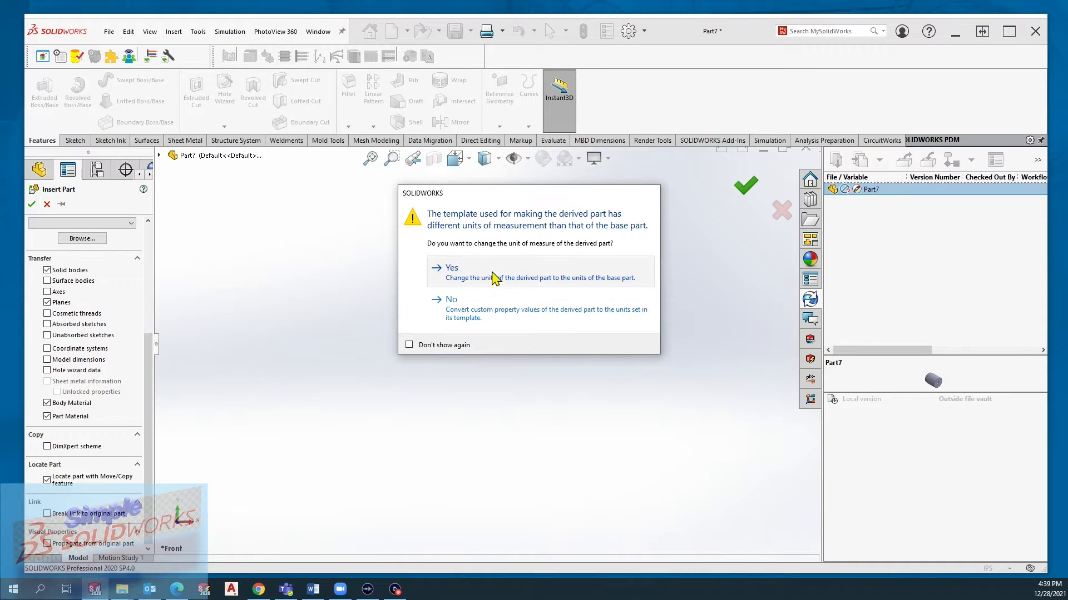
left_click(493, 278)
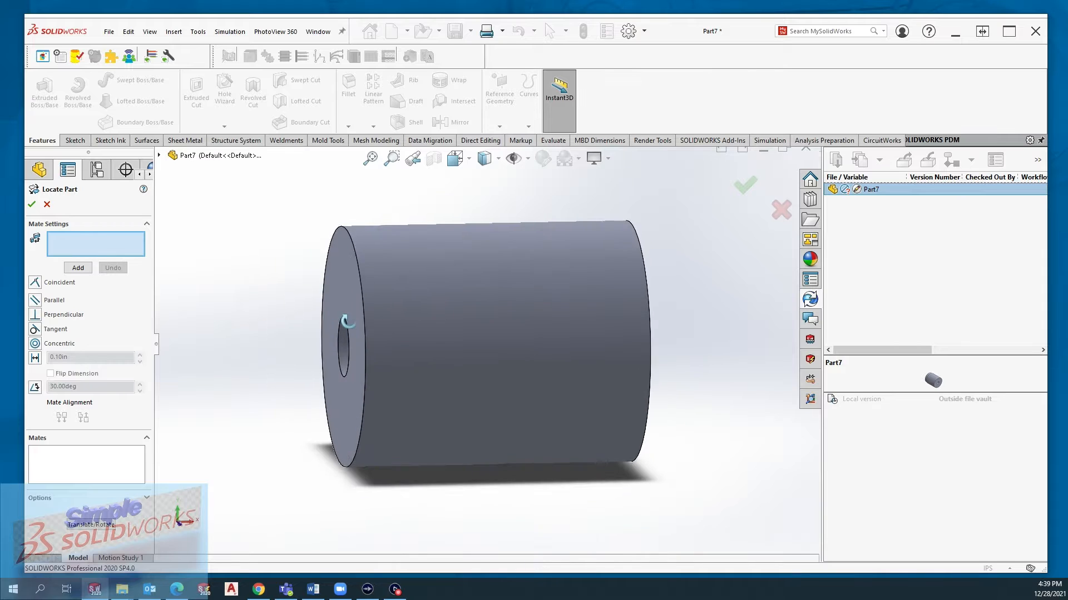
Step: Add a coincident mate between the part's Front Plane and the inserted body's Front Plane
middle_click_drag(346, 322, 351, 348)
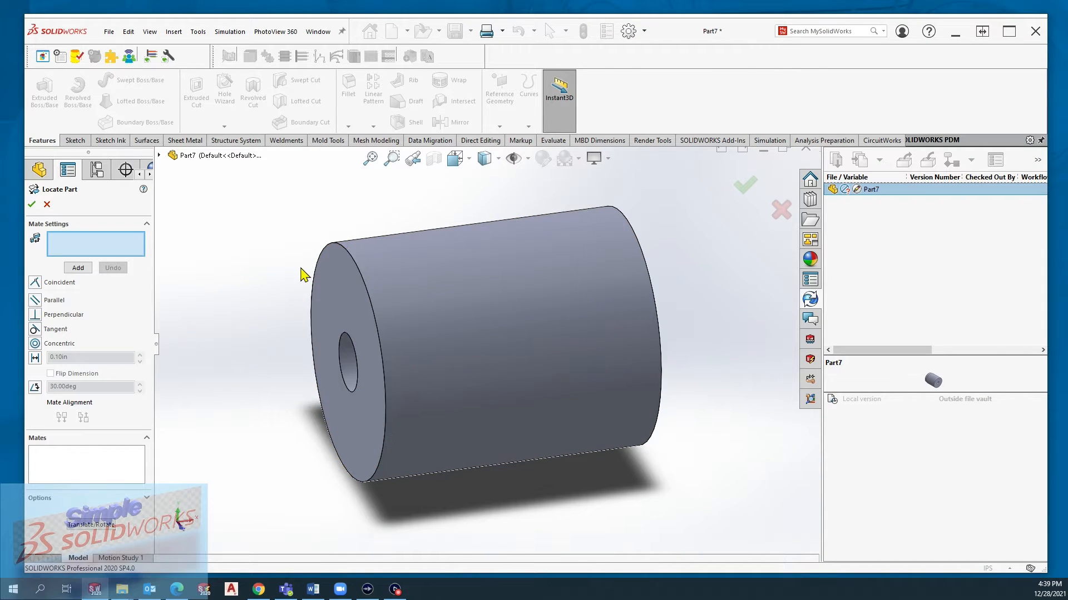
left_click(160, 155)
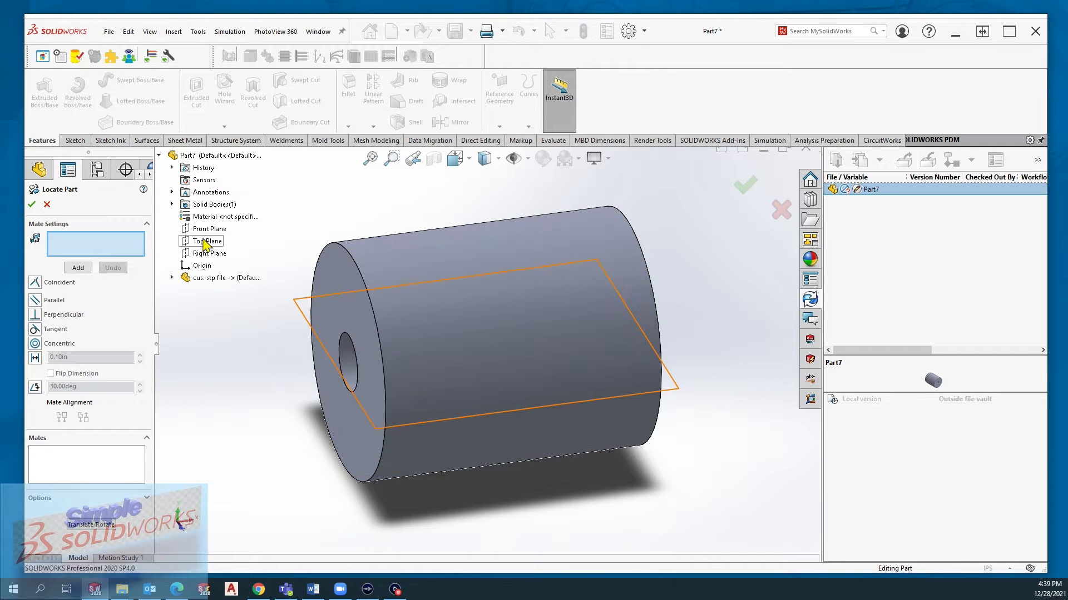
left_click(172, 278)
left_click(186, 303)
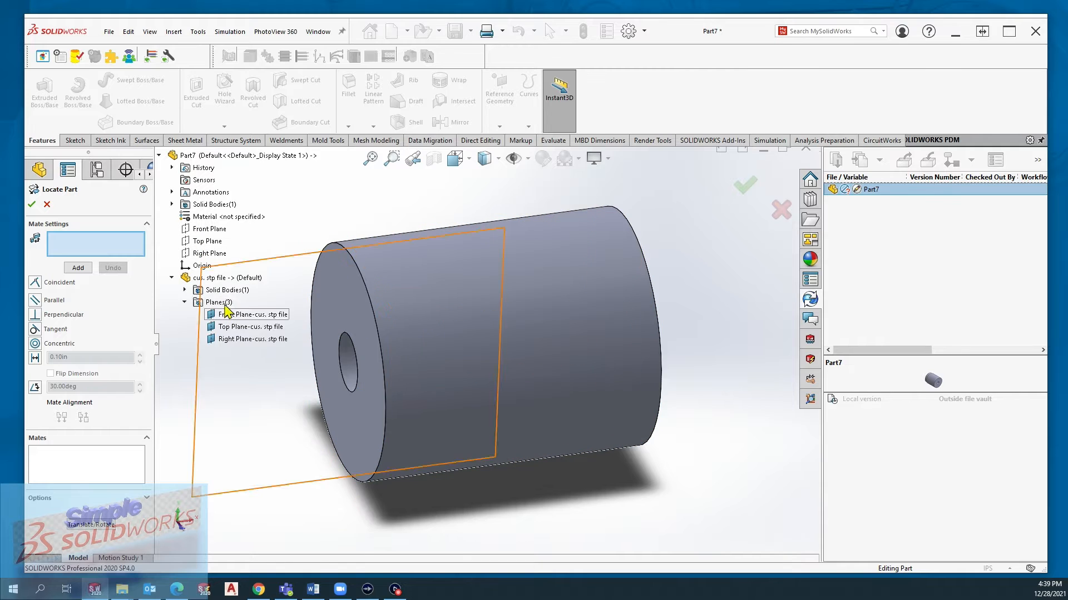
left_click(206, 230)
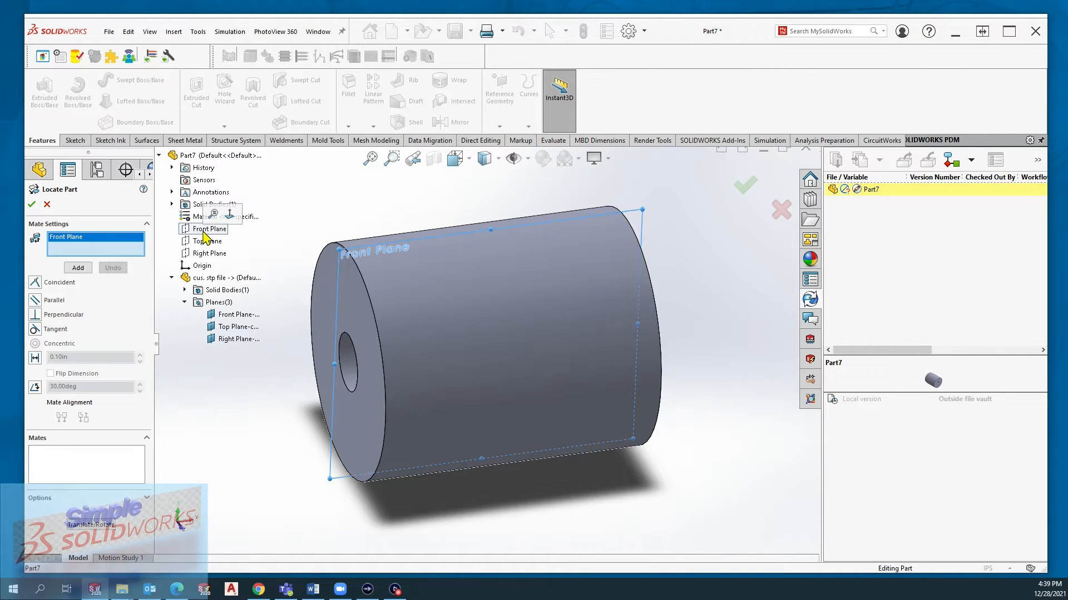
left_click(238, 315)
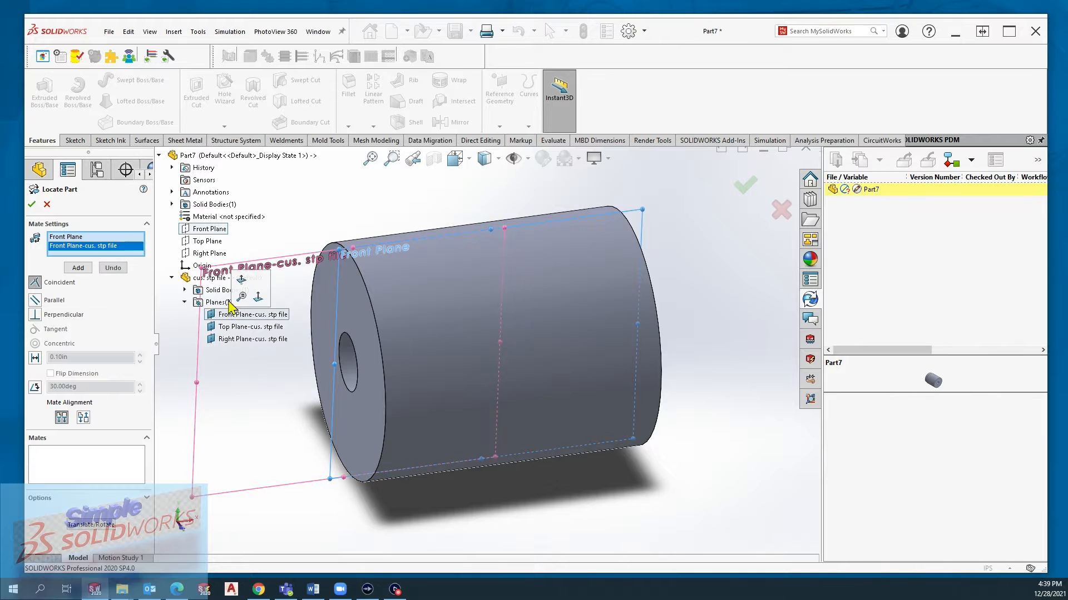
left_click(78, 268)
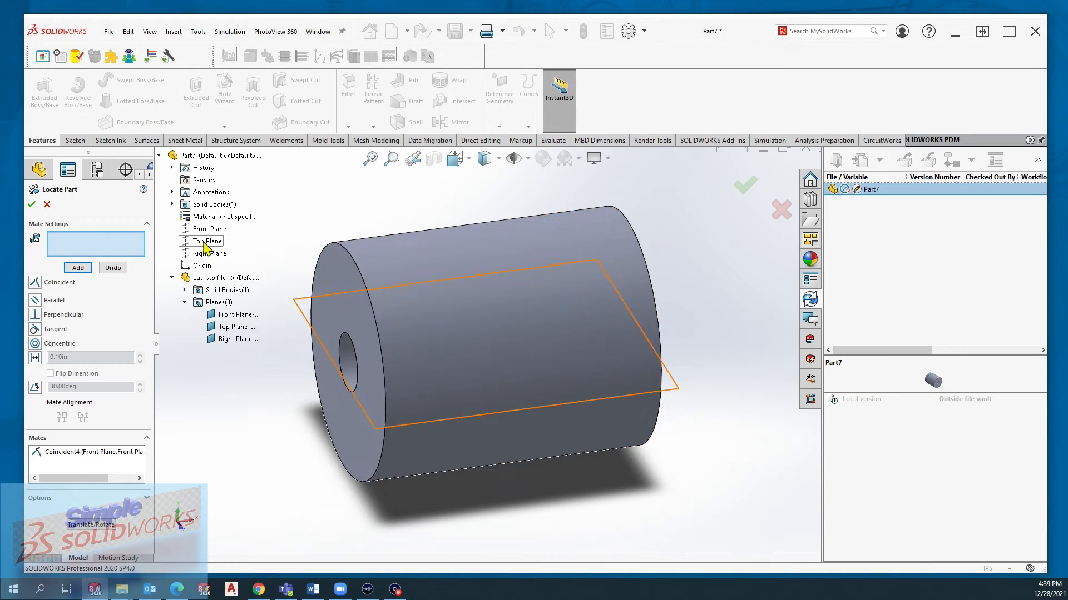
Step: Add a coincident mate between the part's Top Plane and the inserted body's Top Plane
left_click(205, 243)
left_click(224, 329)
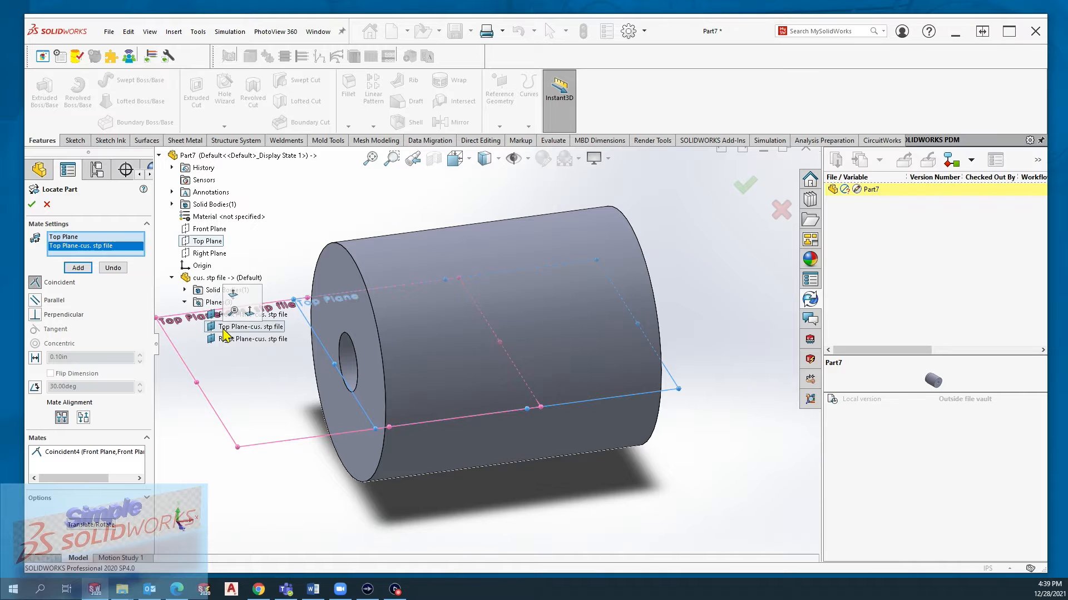
left_click(78, 268)
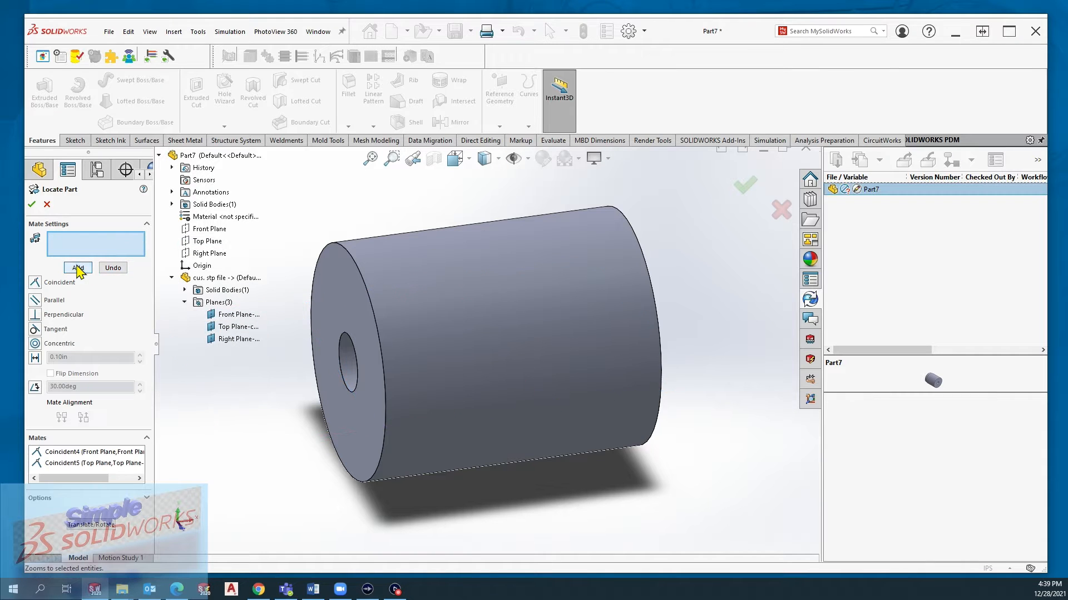
Step: Make the two Right Planes coincident and accept the location of the inserted part
left_click(215, 257)
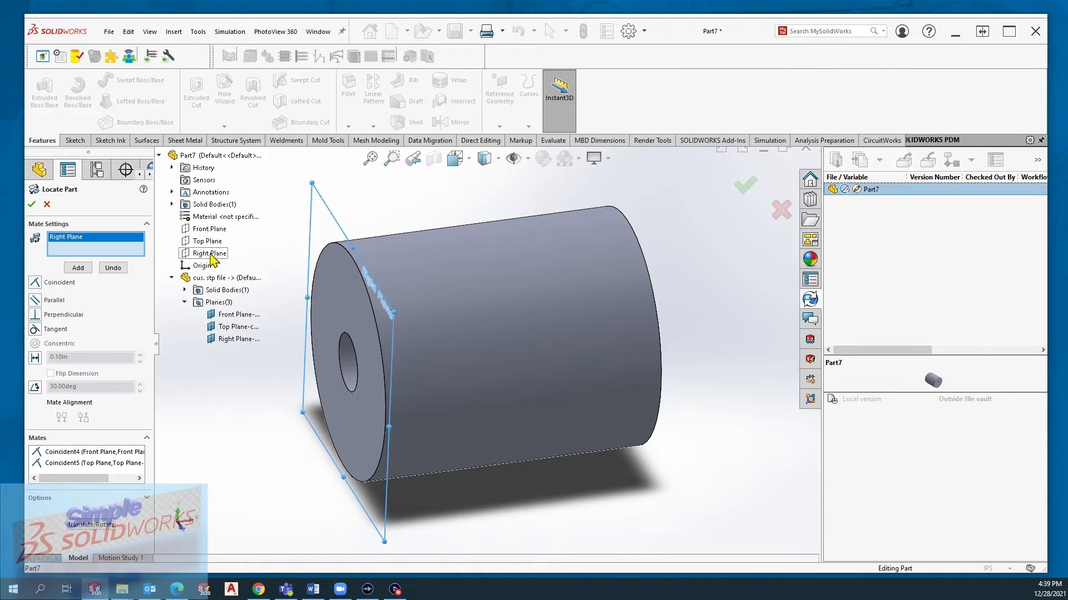
left_click(222, 339)
left_click(84, 269)
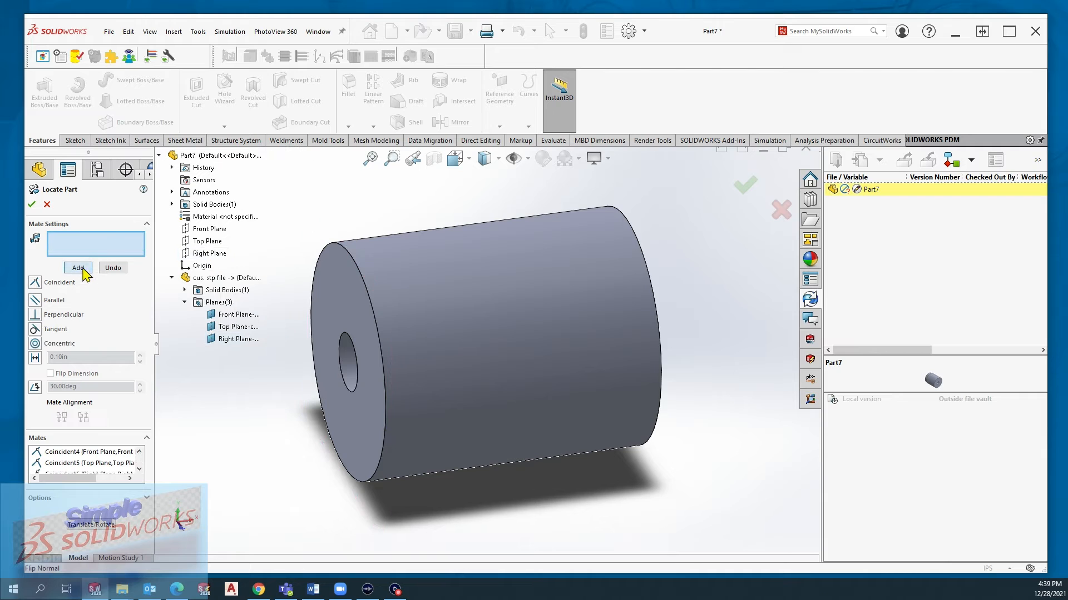
left_click(32, 204)
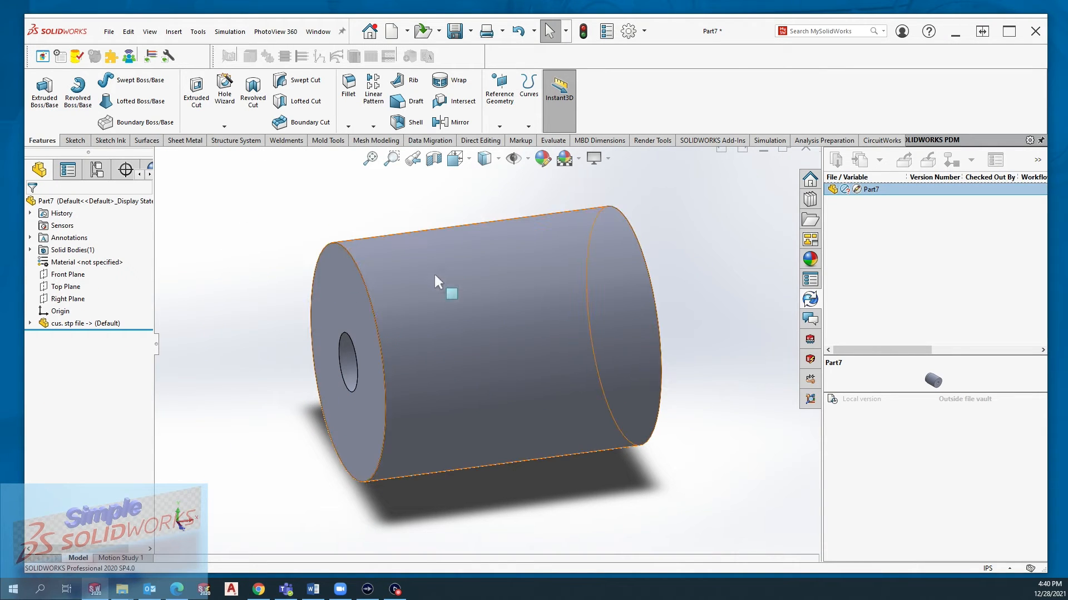
Step: Start a Revolved Cut with a new sketch on the Front Plane, seen from the front
left_click(31, 324)
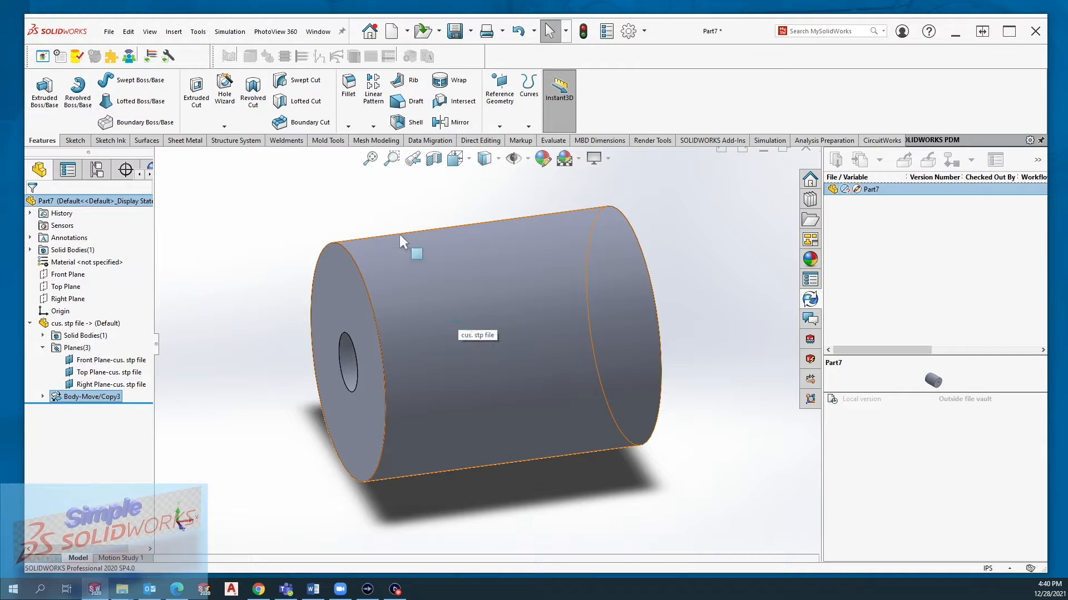
middle_click_drag(445, 242, 574, 269)
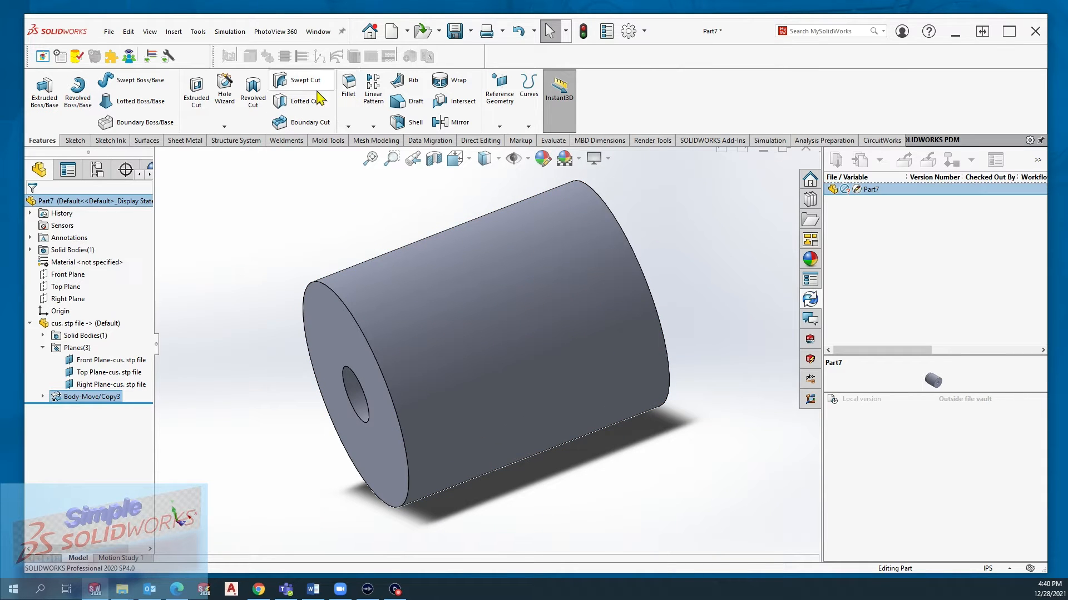
left_click(251, 95)
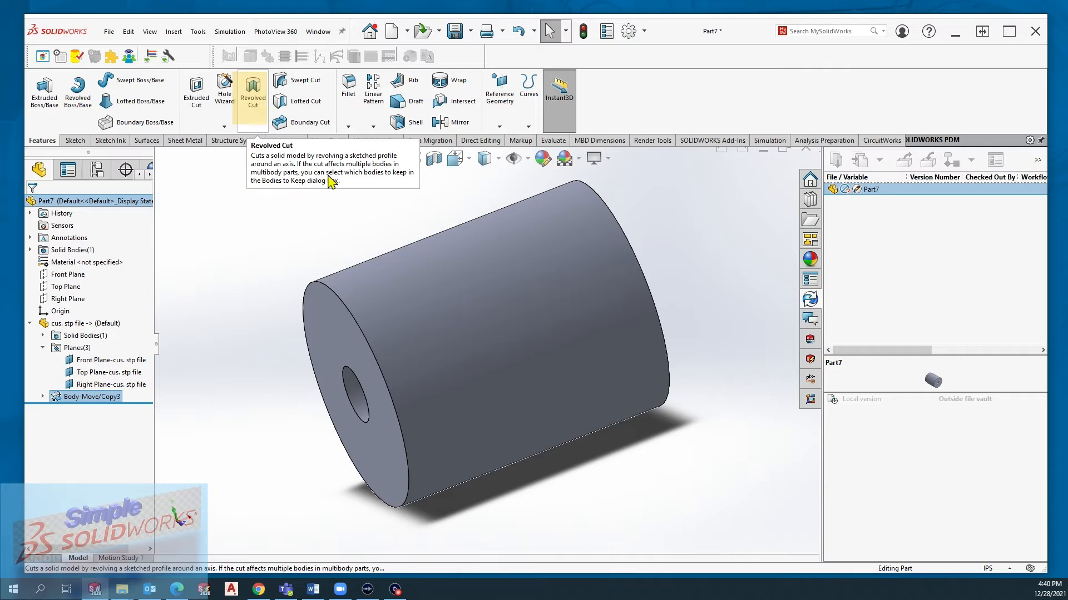
left_click(455, 158)
left_click(474, 227)
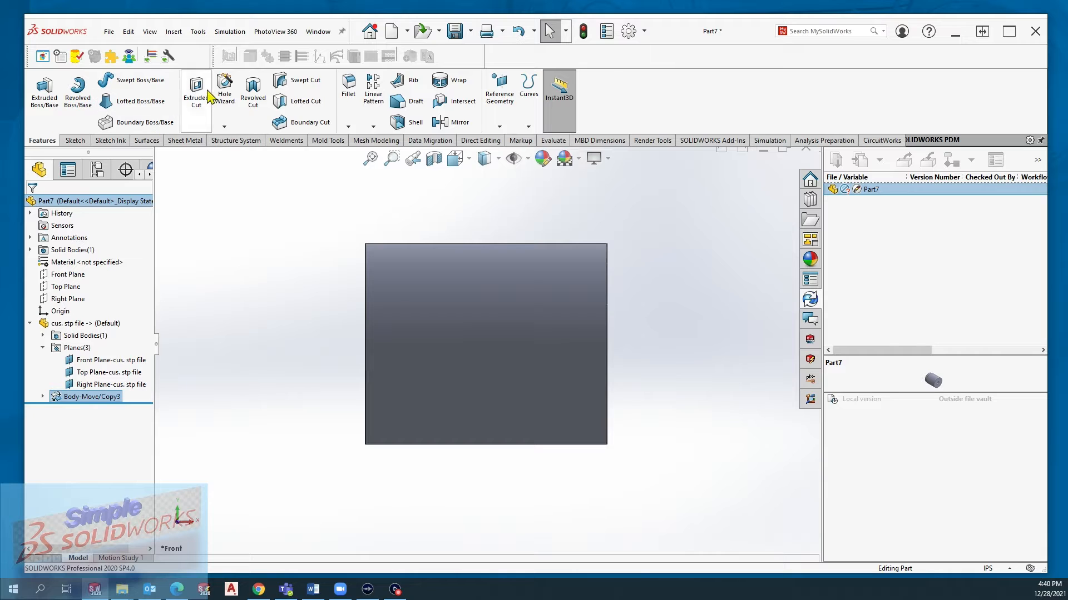
left_click(257, 103)
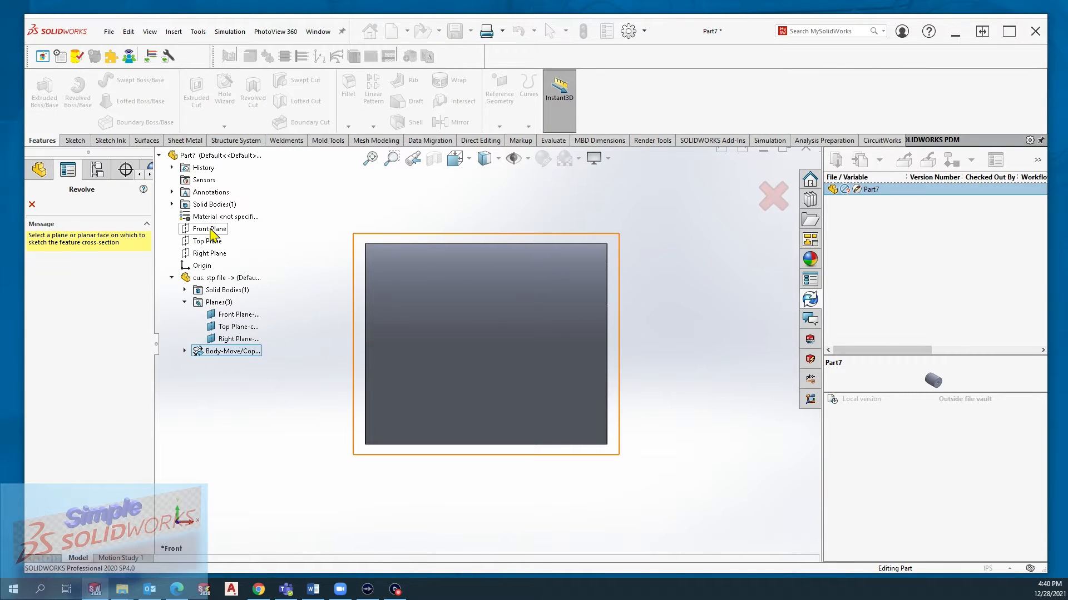
left_click(395, 256)
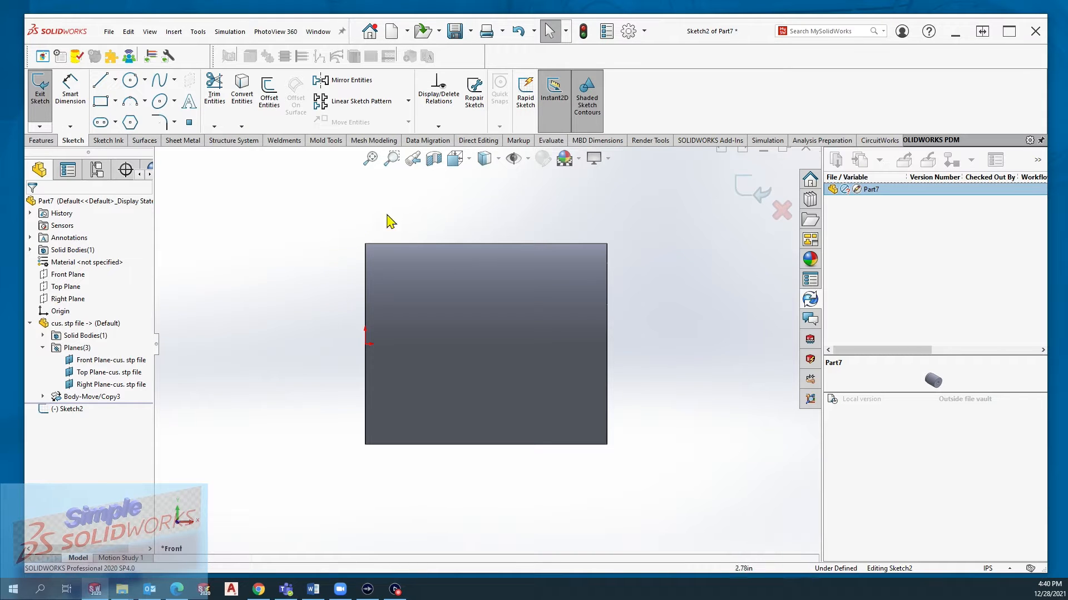
Step: Sketch a corner rectangle about 12 in wide and 9.67 in high, overlapping the cylinder's upper edge at its left end
left_click(100, 100)
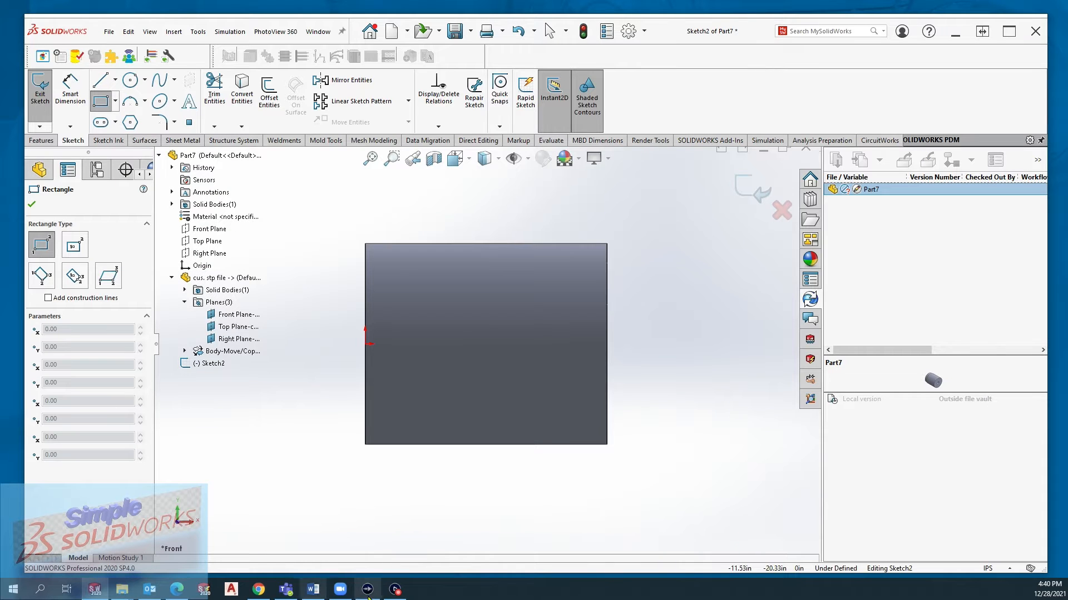
left_click(370, 183)
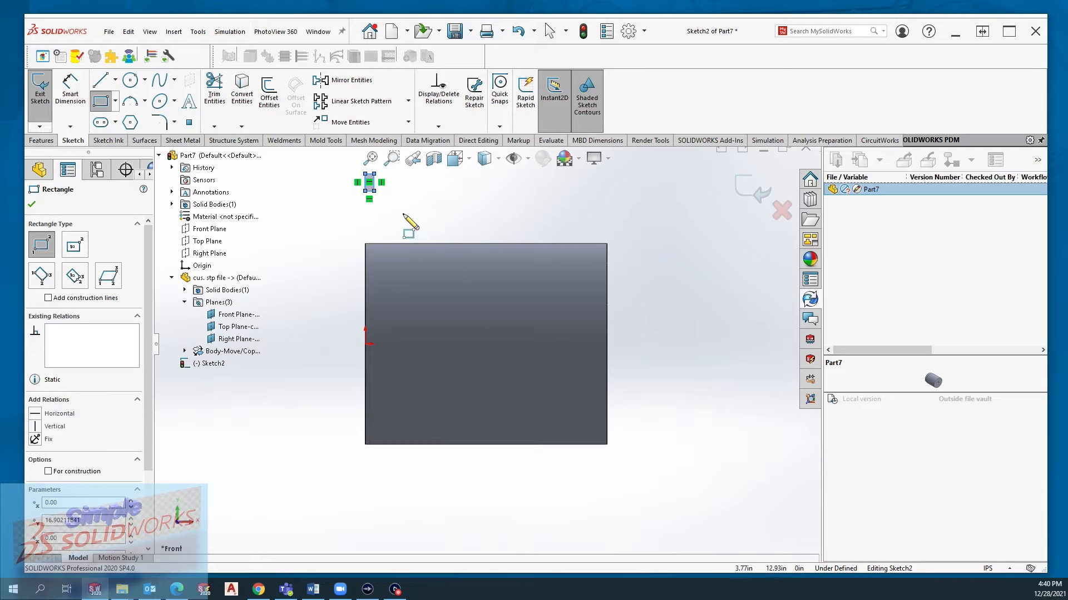
key("Escape")
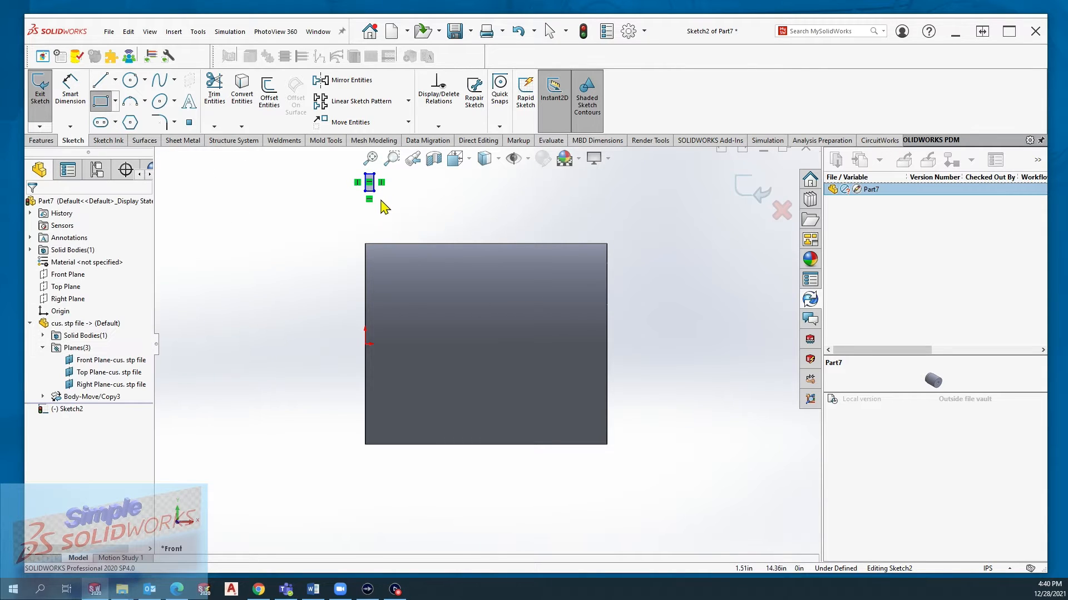
mouse_move(374, 191)
left_mouse_down()
mouse_move(485, 253)
mouse_move(487, 216)
left_mouse_up()
mouse_move(386, 216)
left_mouse_down()
mouse_move(403, 303)
mouse_move(396, 270)
left_mouse_up()
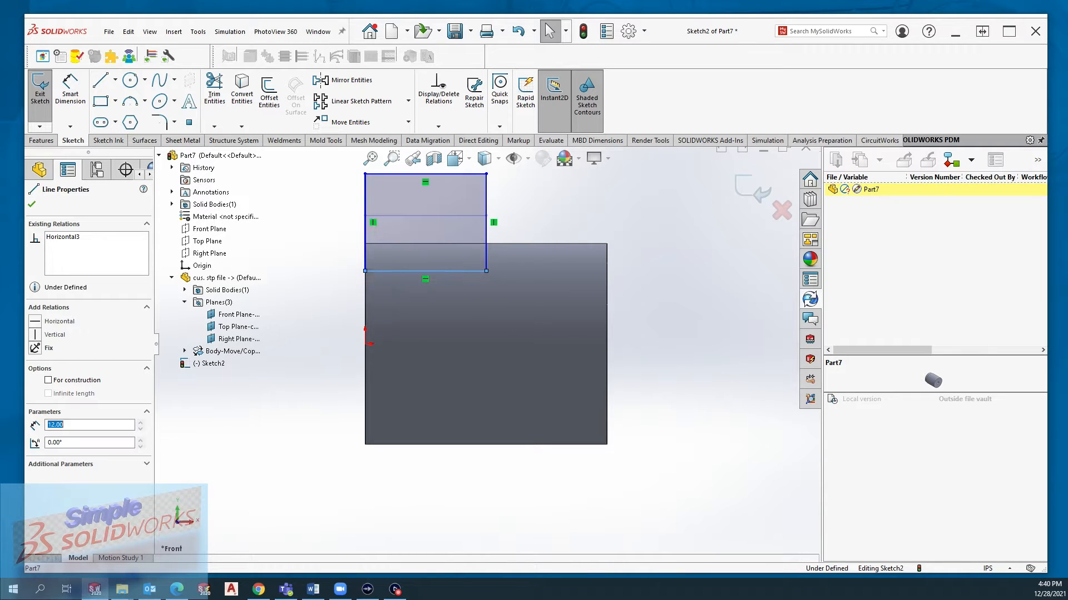
Step: Make the rectangle's left side collinear with the left end edge of the cylinder
left_click(366, 208)
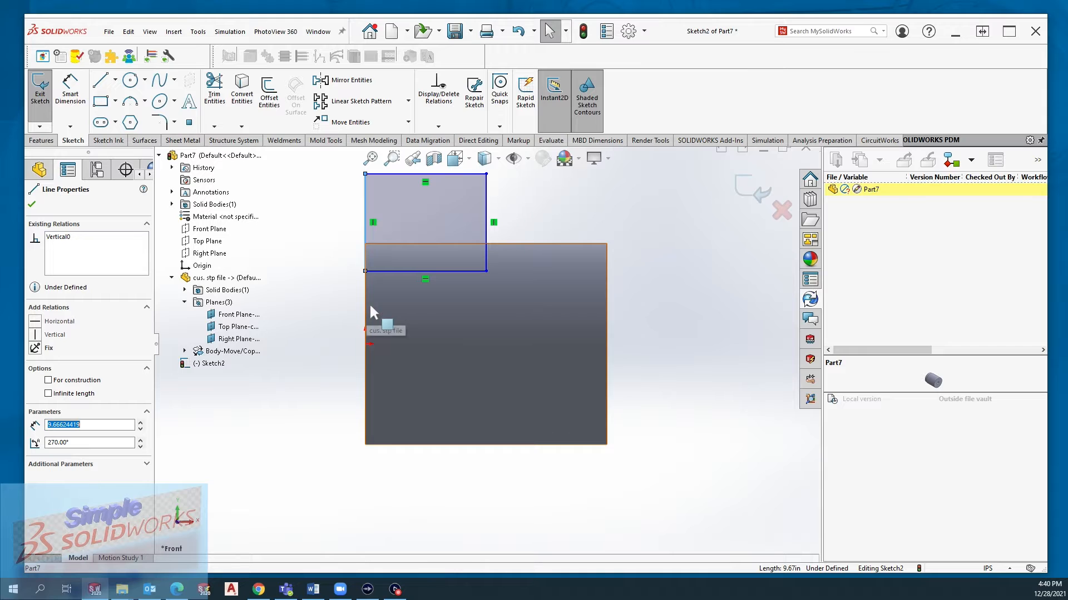
left_click(367, 311)
left_click(364, 211, "ctrl")
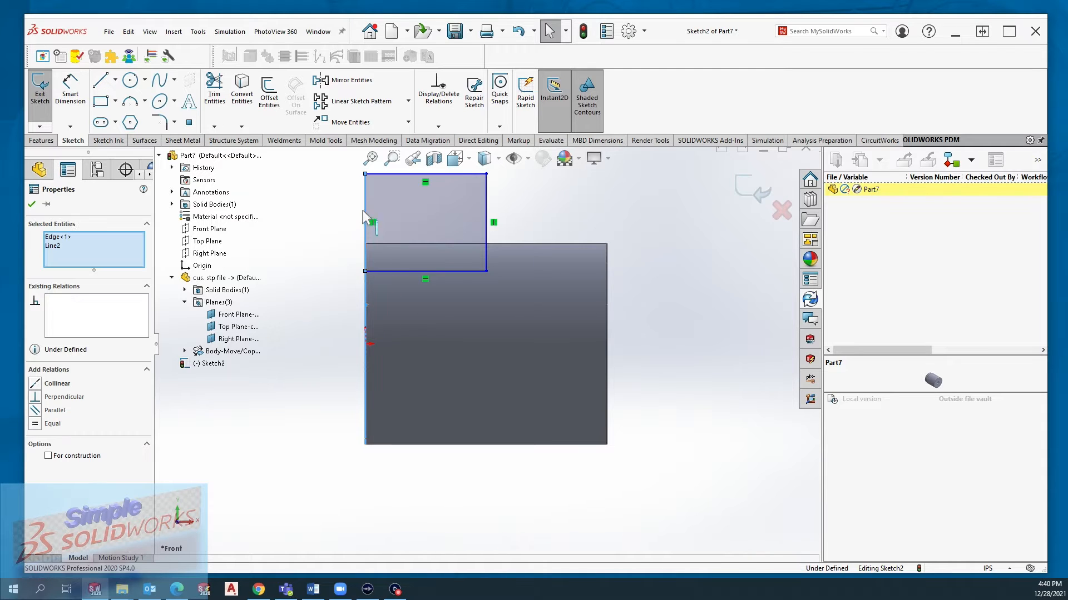
left_click(39, 384)
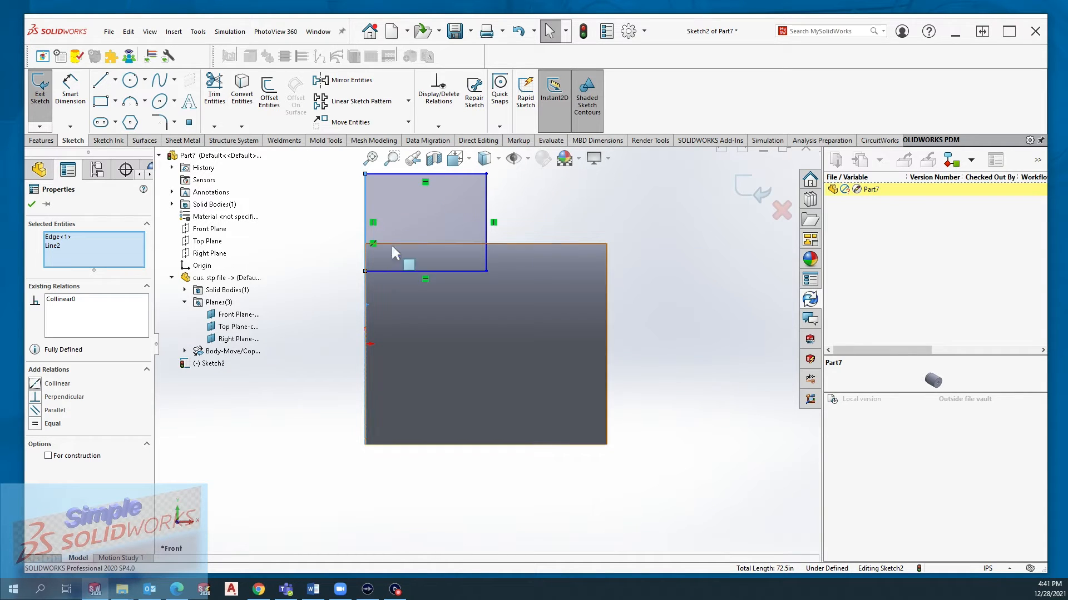
left_click(515, 228)
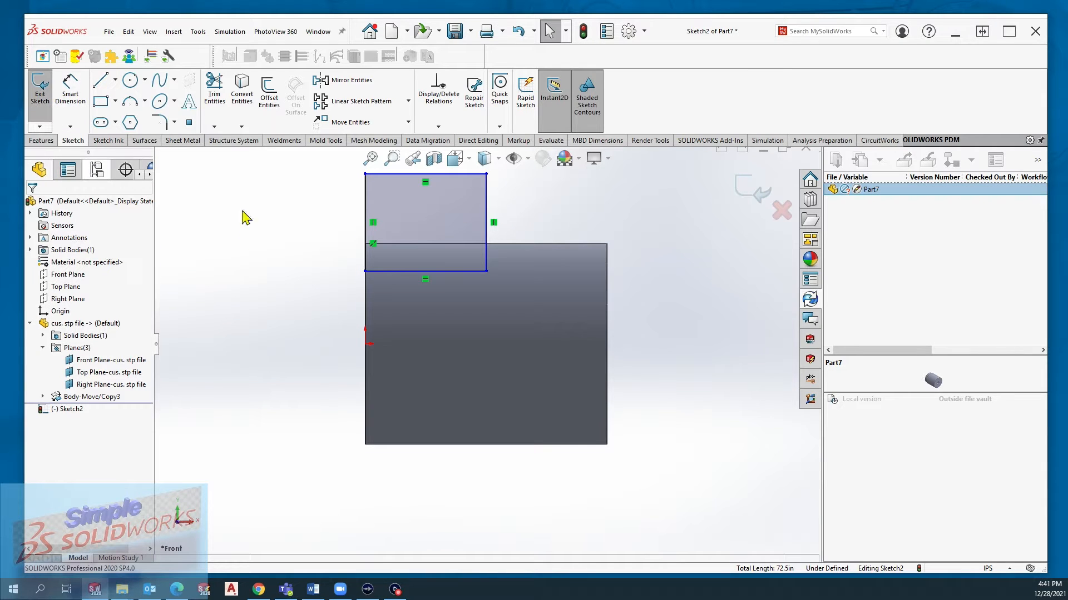
Step: Draw a horizontal centerline about 29.8 in long from the origin along the cylinder's axis, past its far end
left_click(115, 81)
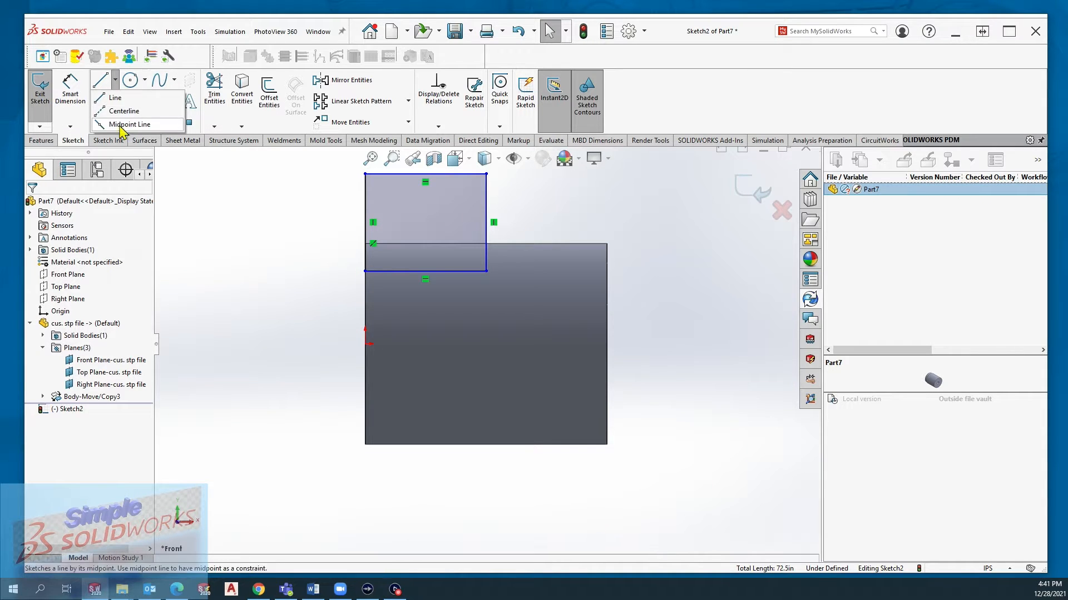
left_click(125, 111)
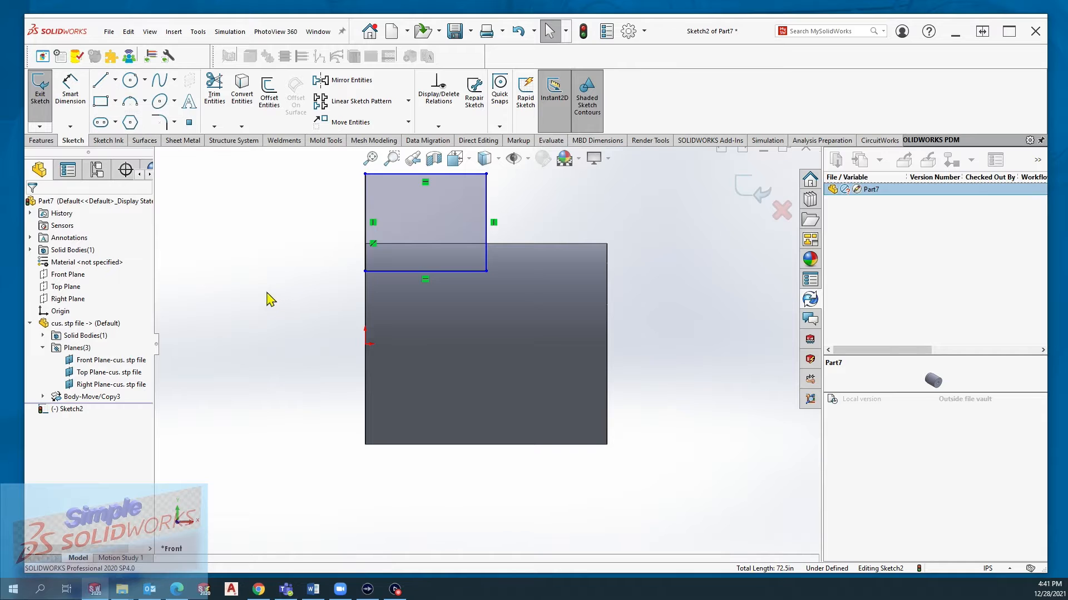
left_click(368, 345)
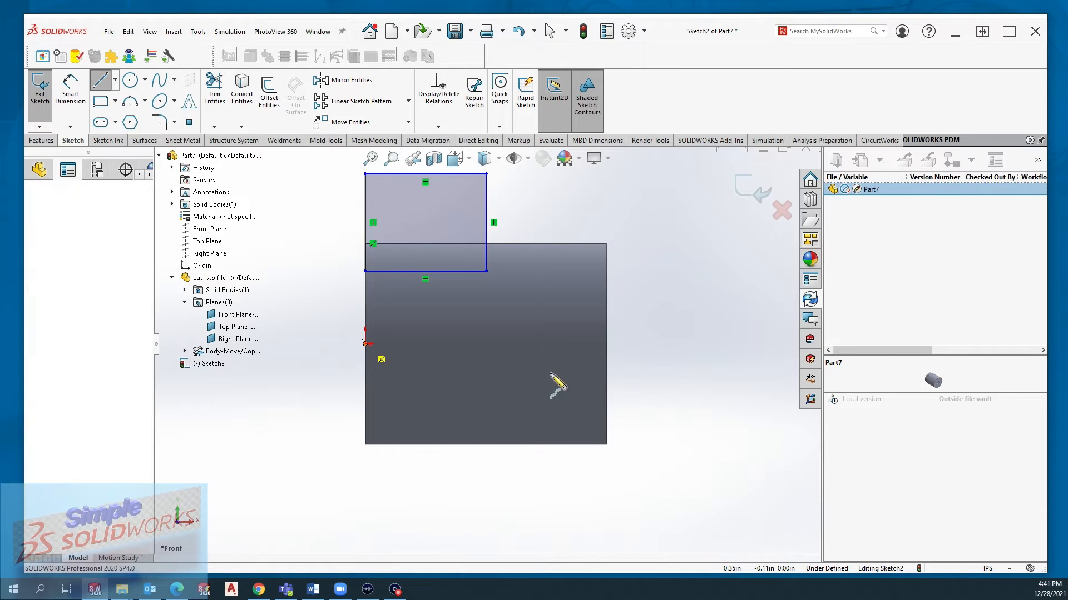
left_click(665, 344)
key("Escape")
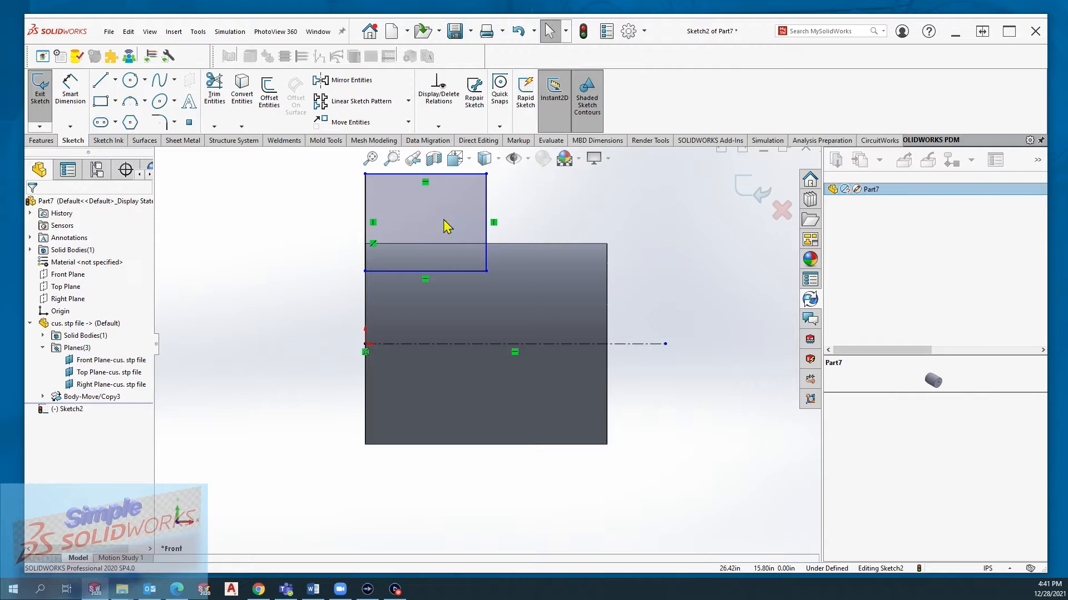
Step: Dimension the rectangle's lower side about the centerline as an 18 in diameter
left_click(70, 92)
left_click(391, 270)
left_click(391, 344)
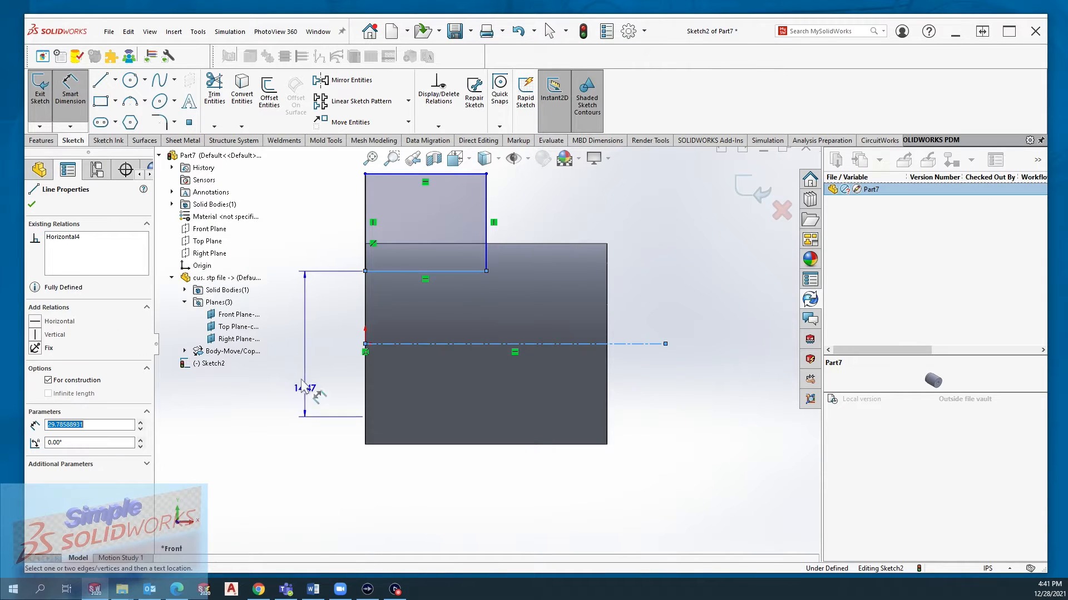
left_click(299, 371)
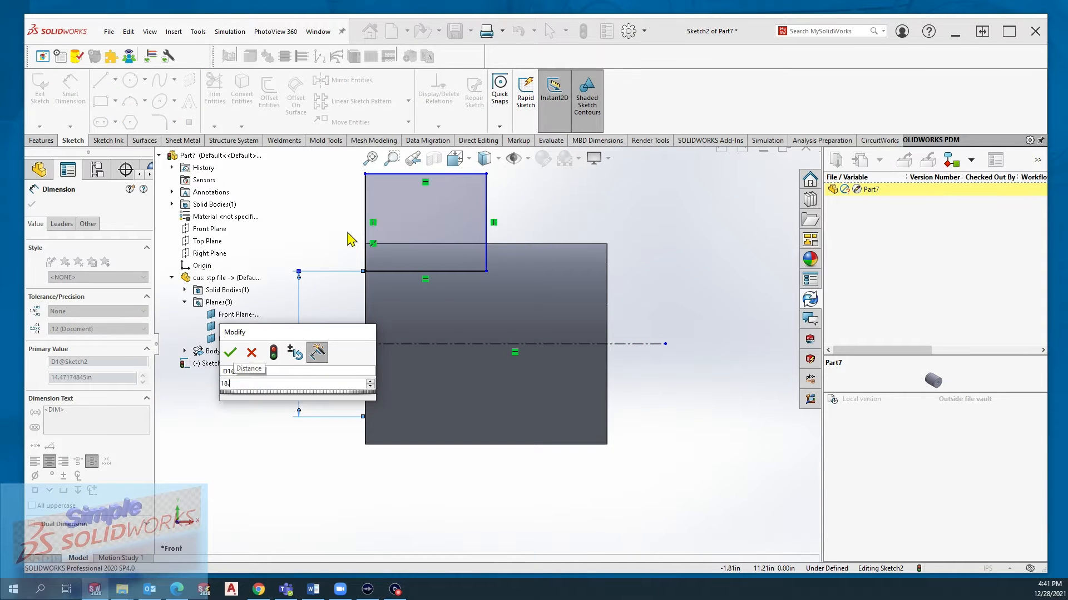
key("Return")
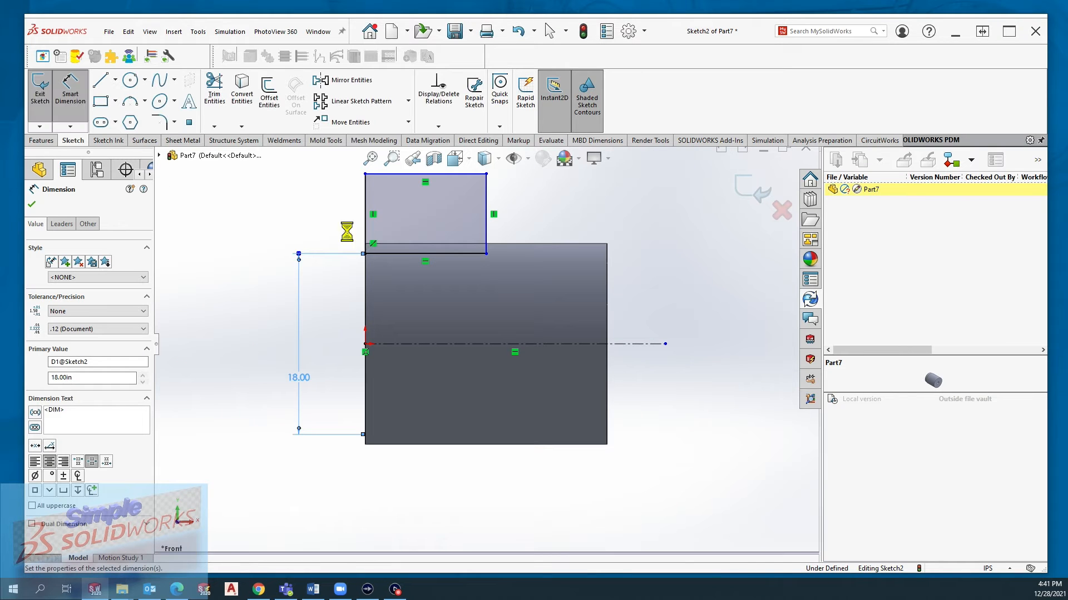
Step: Dimension the rectangle's width between its vertical sides as 6 in
left_click(366, 218)
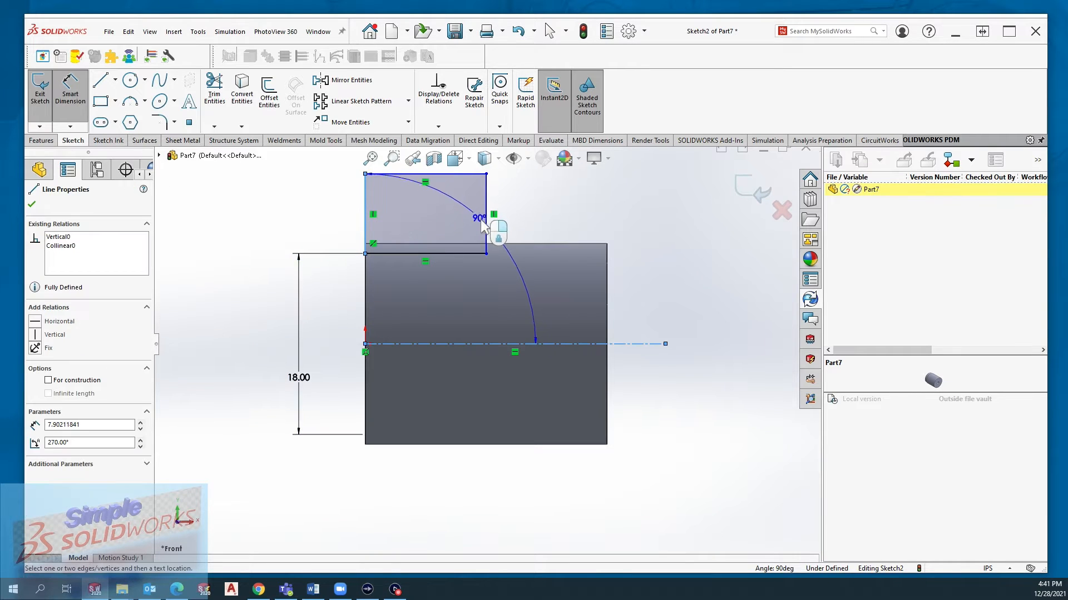
left_click(487, 226)
left_click(424, 218)
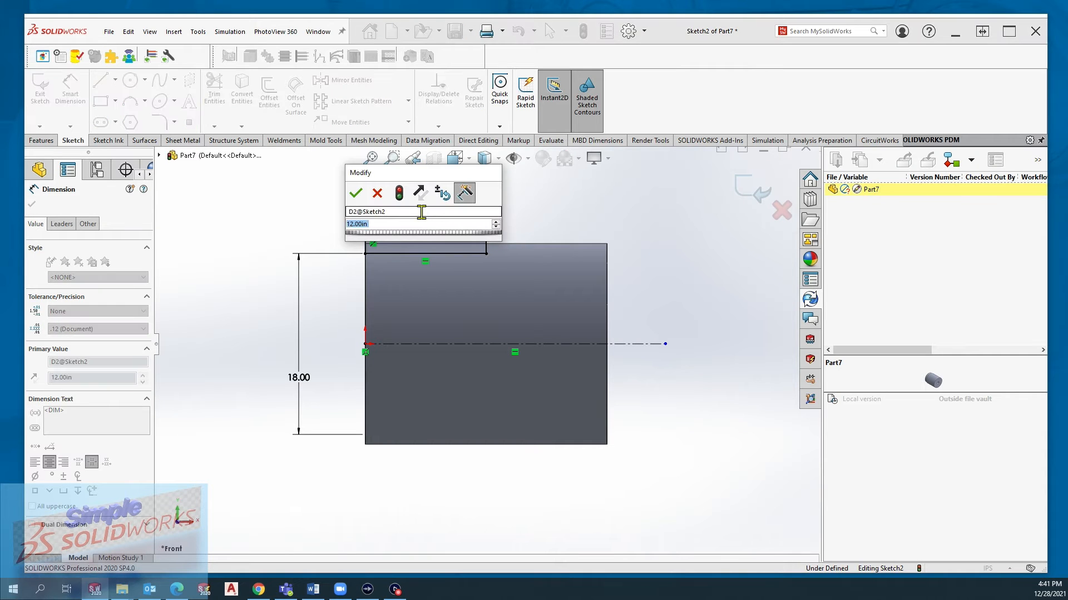
type("6")
key("Return")
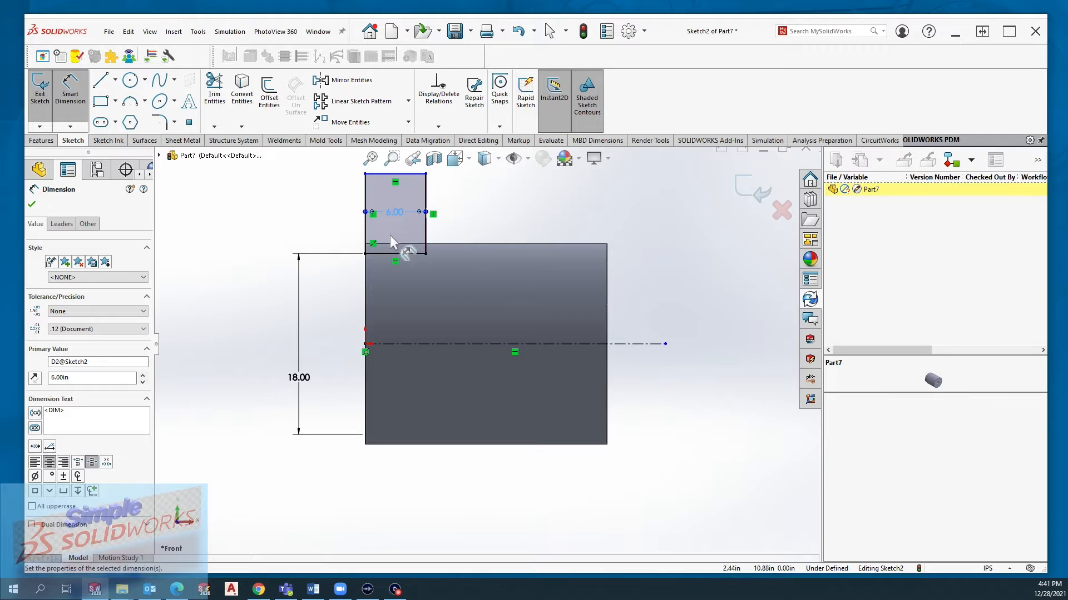
Step: Dimension the rectangle's height between its horizontal sides as 7.5 in
left_click(393, 174)
left_click(364, 253)
left_click(310, 209)
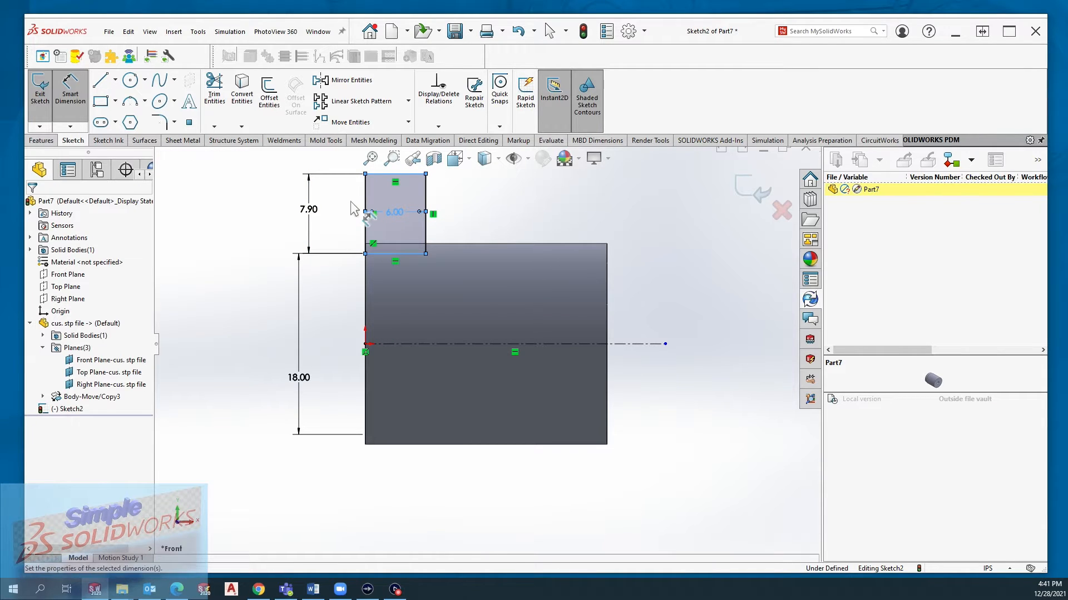
type("7.5")
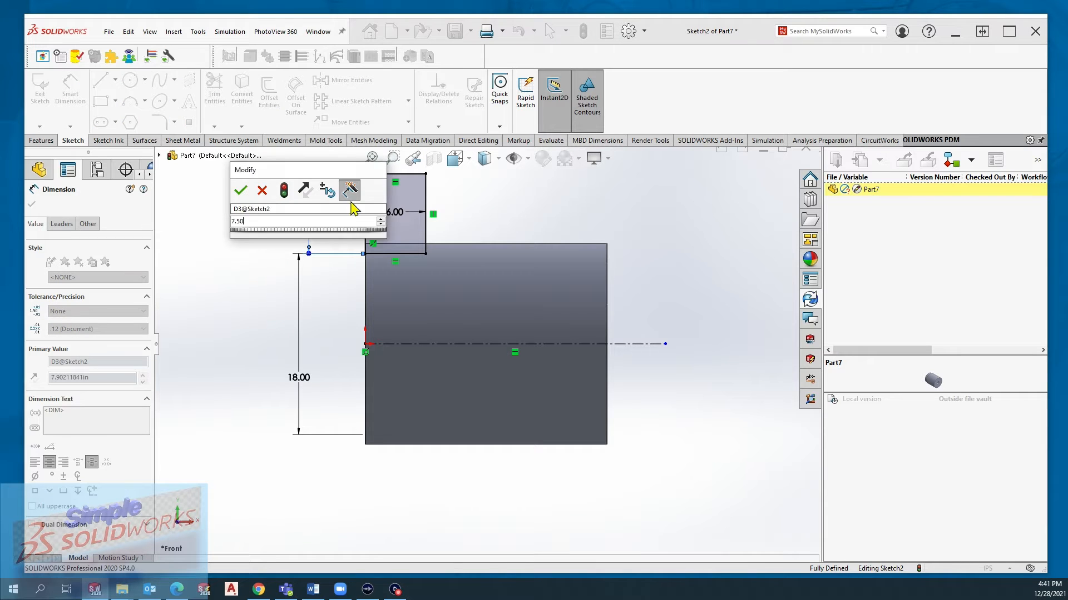
key("Return")
Step: Finish the sketch and accept the revolved cut of 360 degrees about the centerline
middle_click_drag(348, 213, 389, 275)
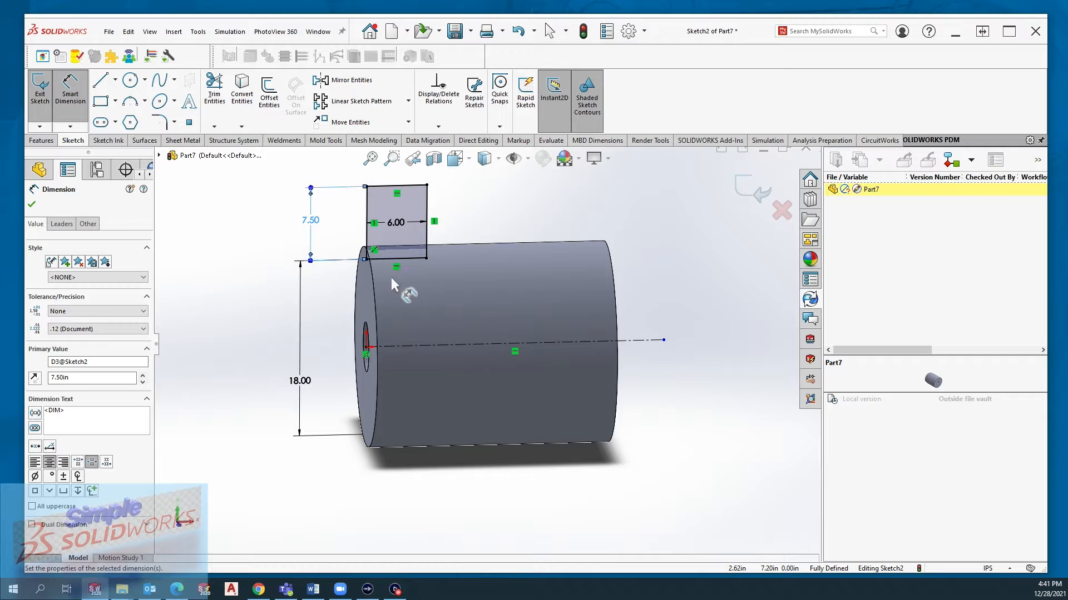
left_click(33, 206)
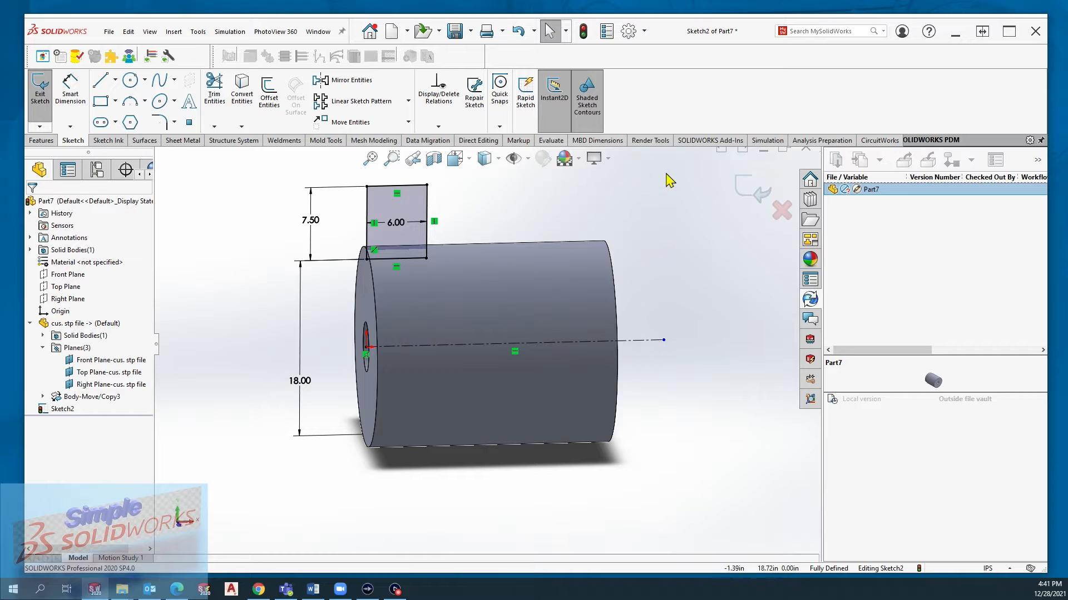
left_click(739, 187)
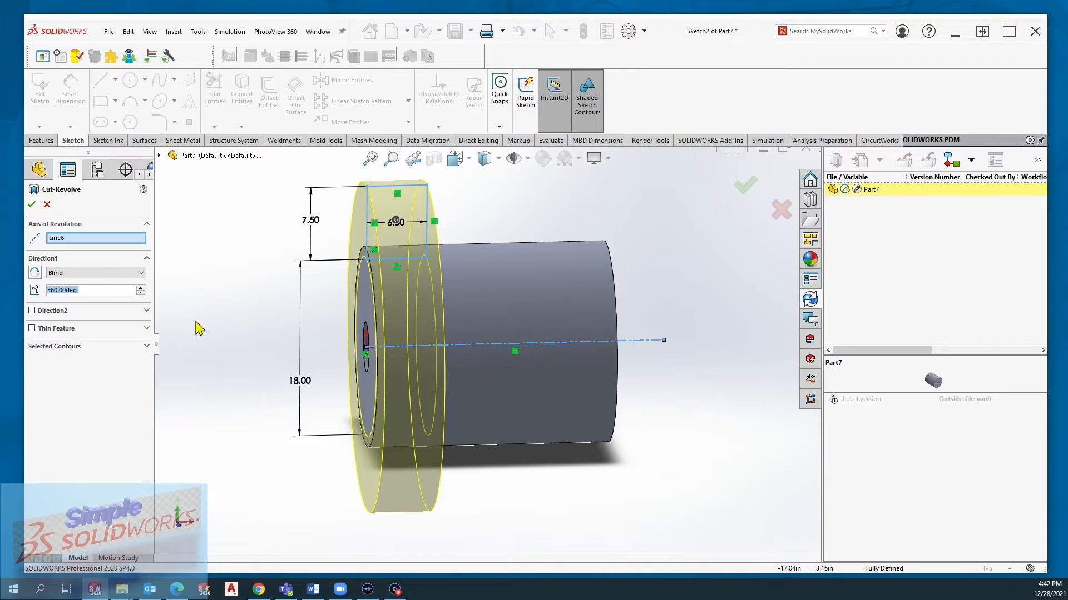
left_click(82, 346)
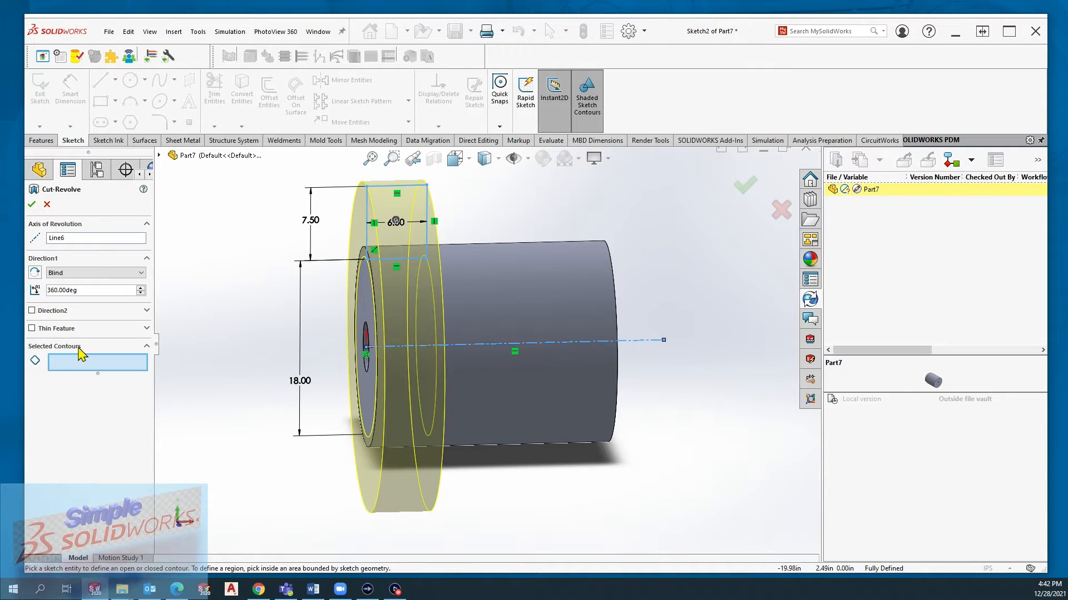
left_click(33, 204)
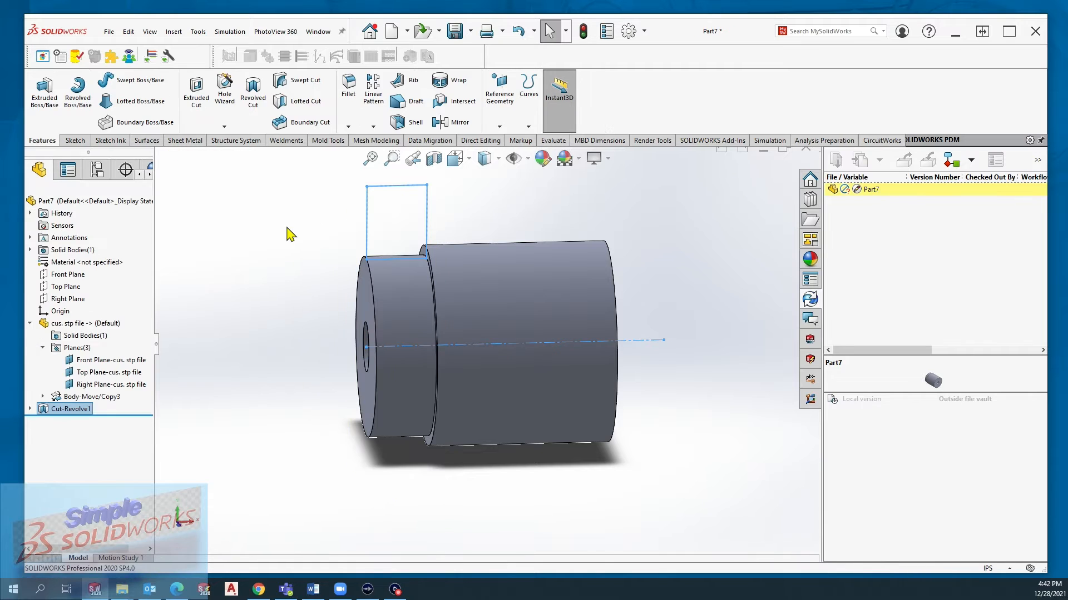
left_click(290, 247)
Step: Select the sketch under the revolved cut to display its dimensions on the model
mouse_move(398, 274)
middle_mouse_down()
mouse_move(329, 278)
mouse_move(437, 235)
mouse_move(389, 244)
mouse_move(429, 267)
mouse_move(439, 345)
middle_mouse_up()
scroll(439, 344, "down", 4)
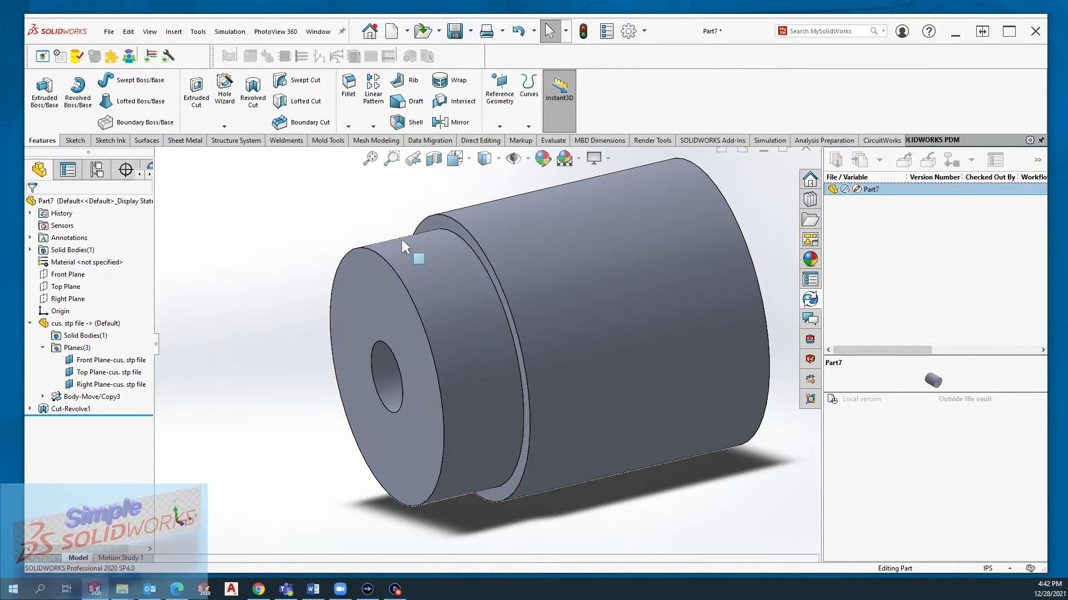
left_click(30, 410)
left_click(73, 409)
left_click(75, 421)
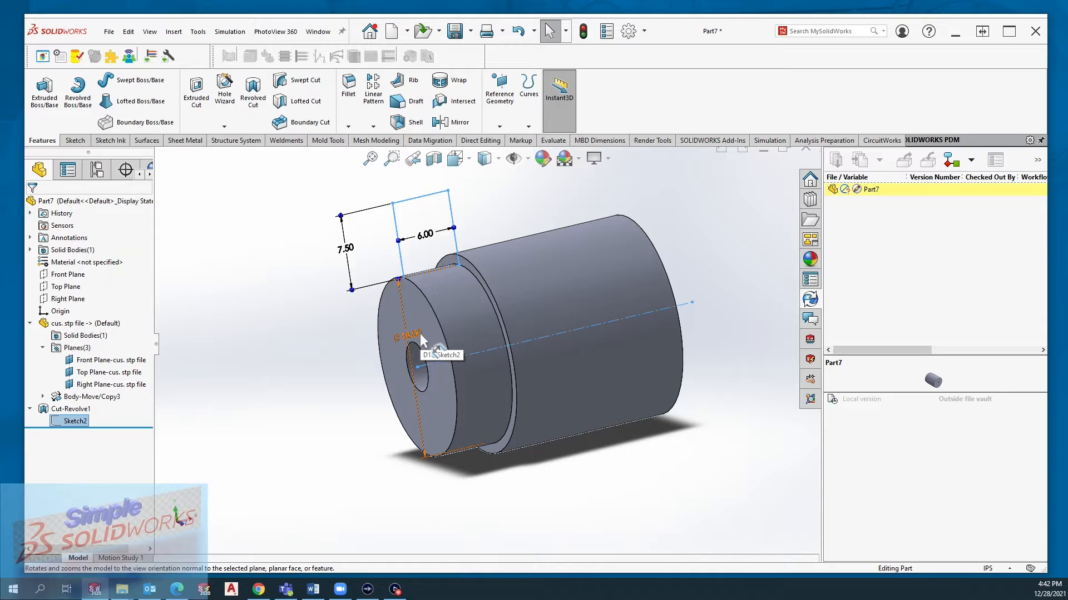
Step: Examine the stepped end of the cylinder and its sketch dimensions from several angles and straight from the front
scroll(438, 276, "down", 3)
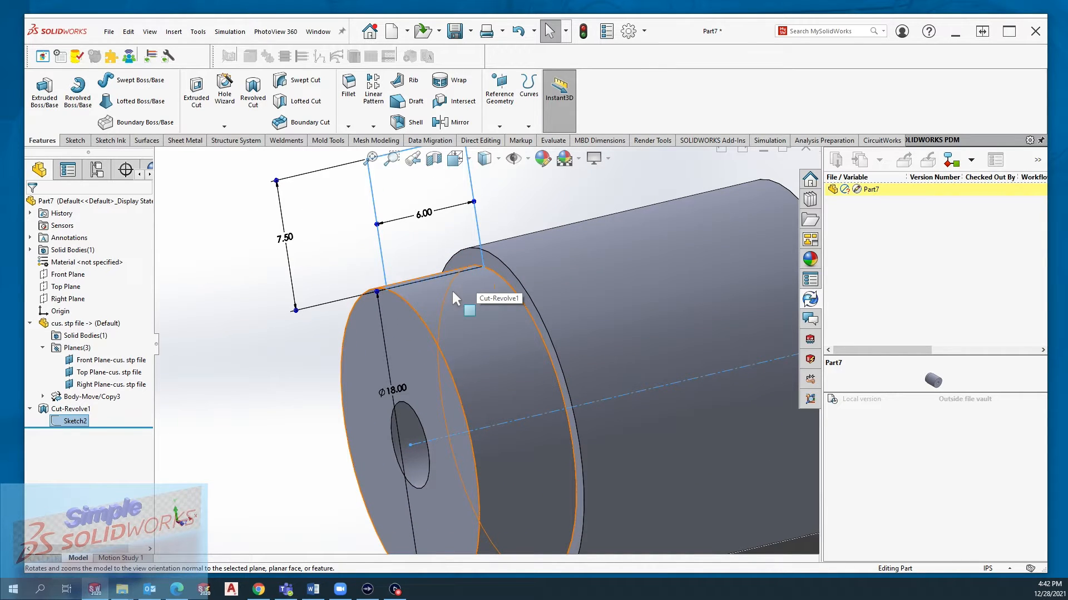
scroll(452, 293, "up", 2)
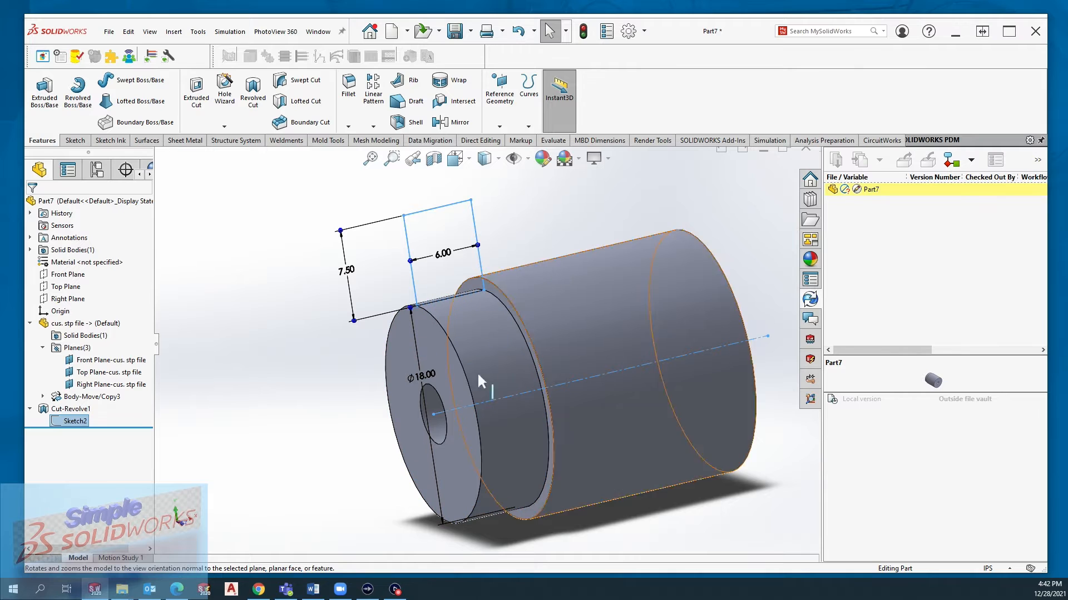
scroll(459, 289, "down", 3)
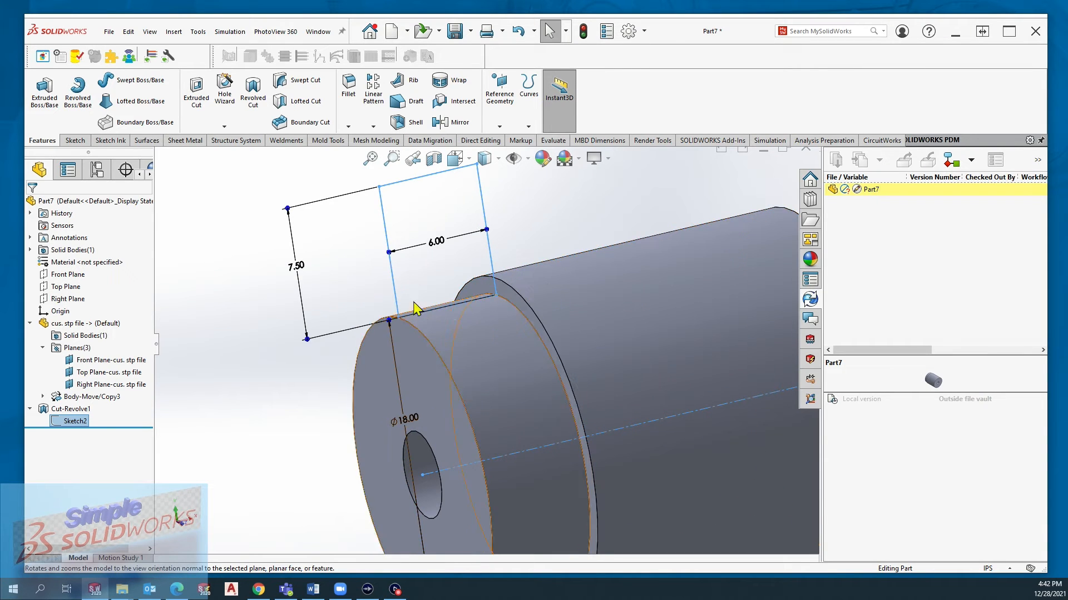
scroll(413, 305, "up", 3)
mouse_move(557, 321)
middle_mouse_down()
mouse_move(545, 298)
mouse_move(501, 334)
mouse_move(546, 310)
mouse_move(571, 340)
mouse_move(567, 332)
middle_mouse_up()
scroll(567, 331, "up", 3)
scroll(585, 365, "down", 3)
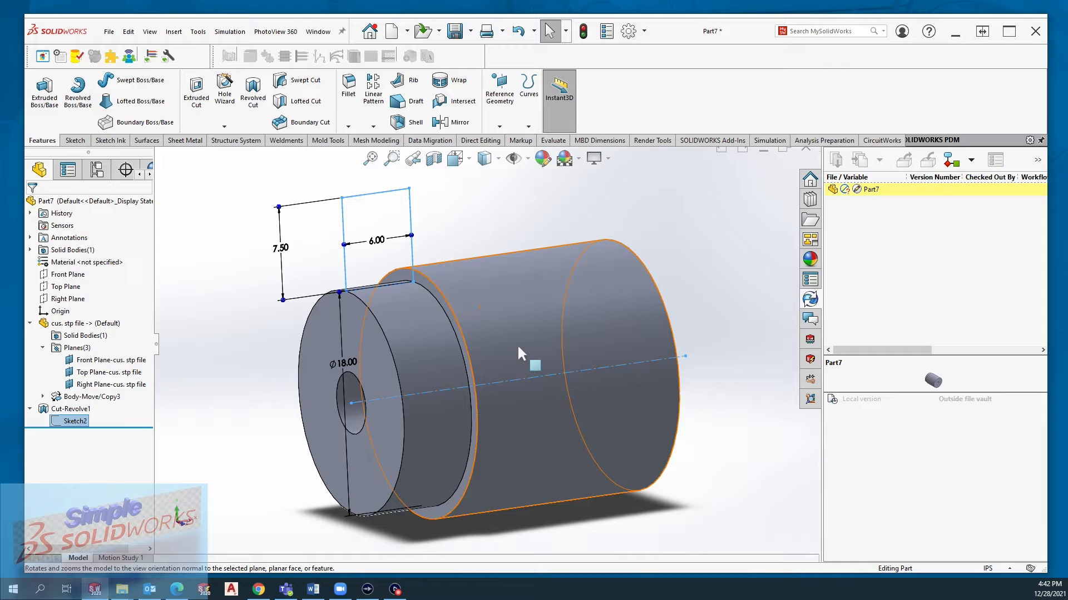
middle_click_drag(519, 348, 486, 369)
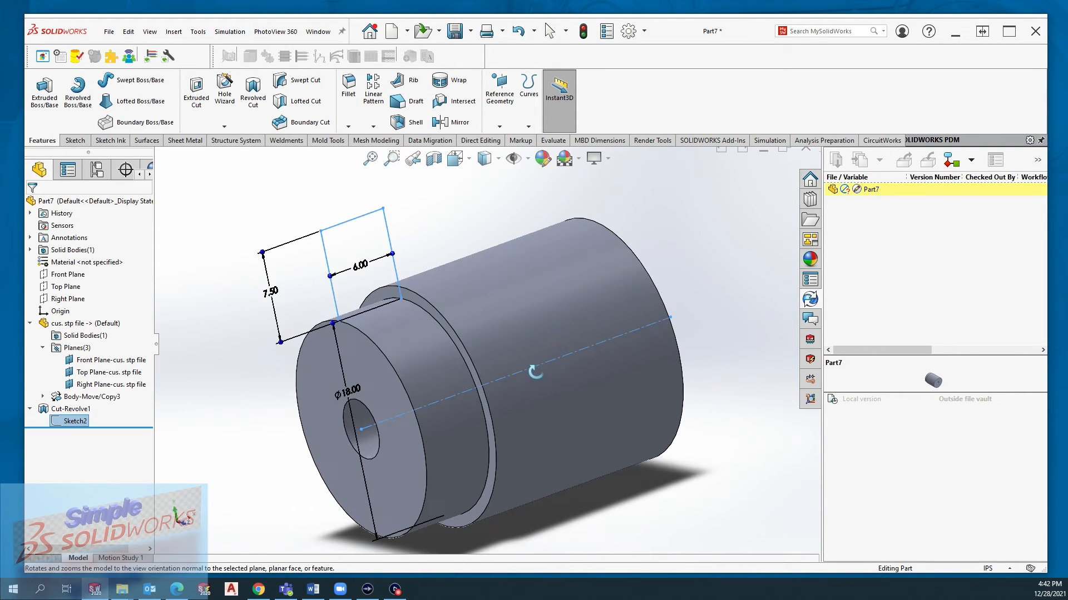
scroll(485, 370, "up", 2)
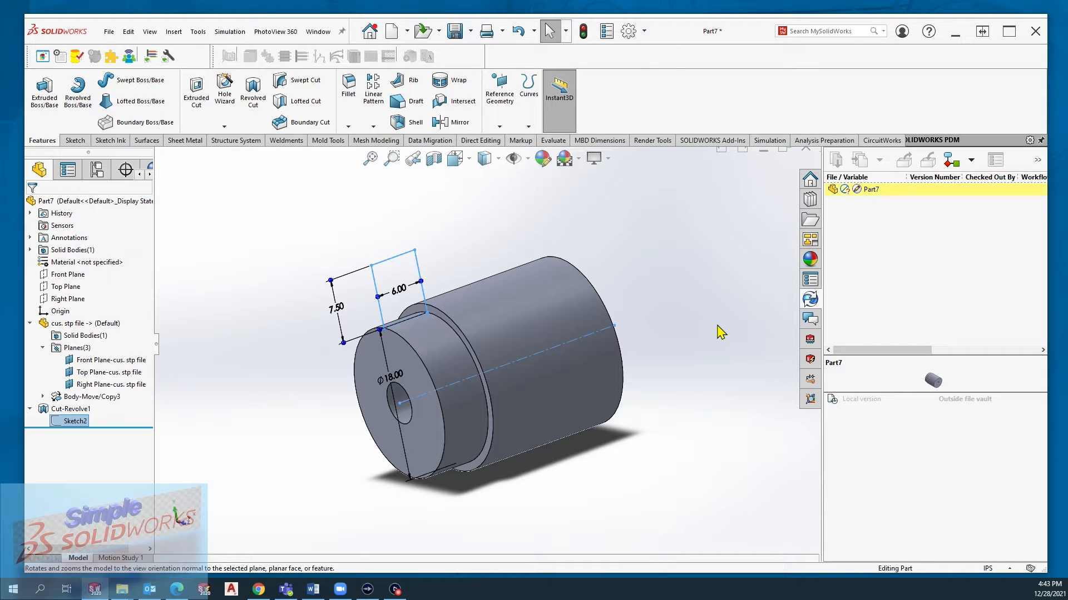
scroll(512, 328, "down", 3)
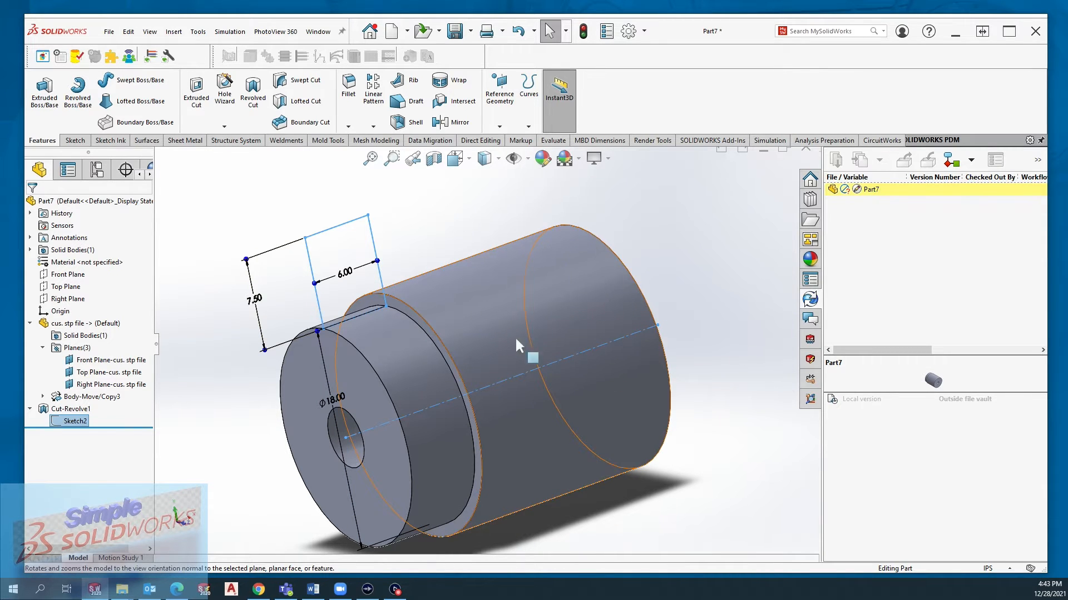
scroll(489, 341, "up", 1)
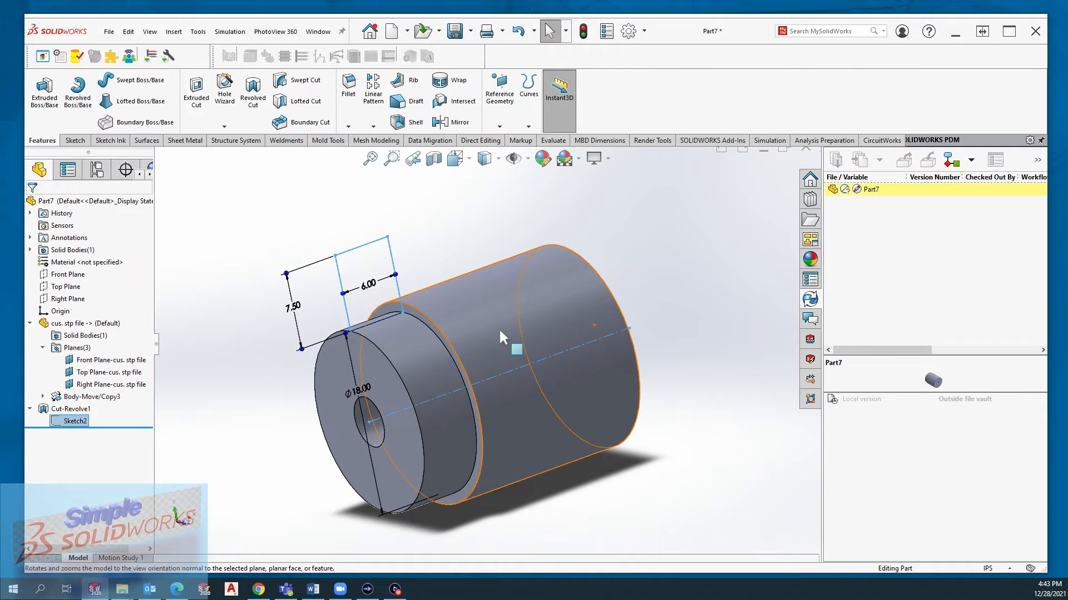
middle_click_drag(509, 325, 489, 362)
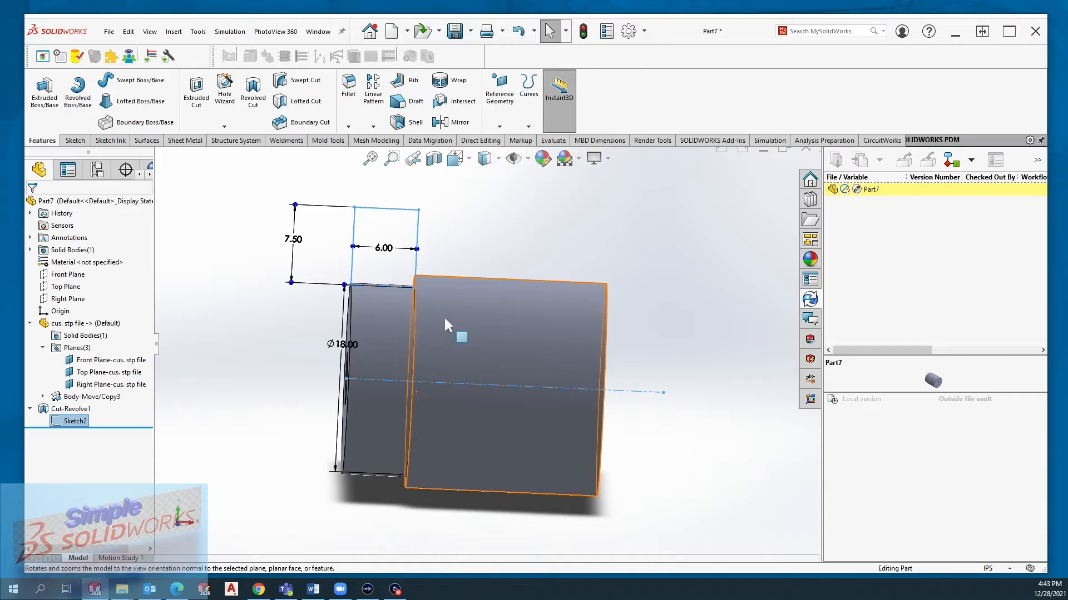
scroll(444, 315, "down", 2)
scroll(516, 332, "up", 1)
left_click(455, 159)
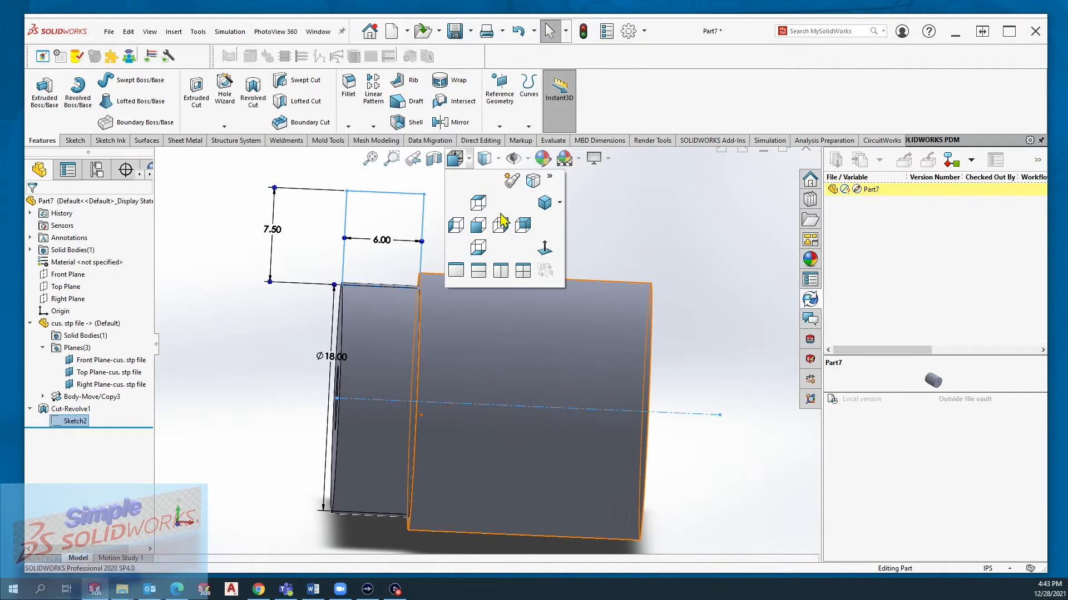
left_click(538, 248)
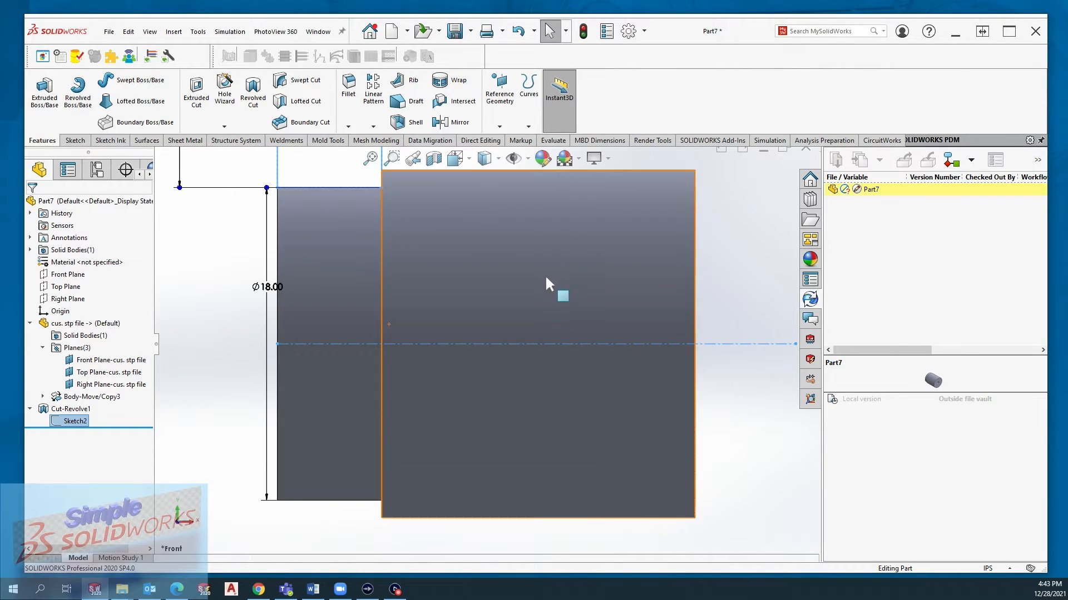
scroll(546, 284, "up", 3)
scroll(483, 215, "down", 2)
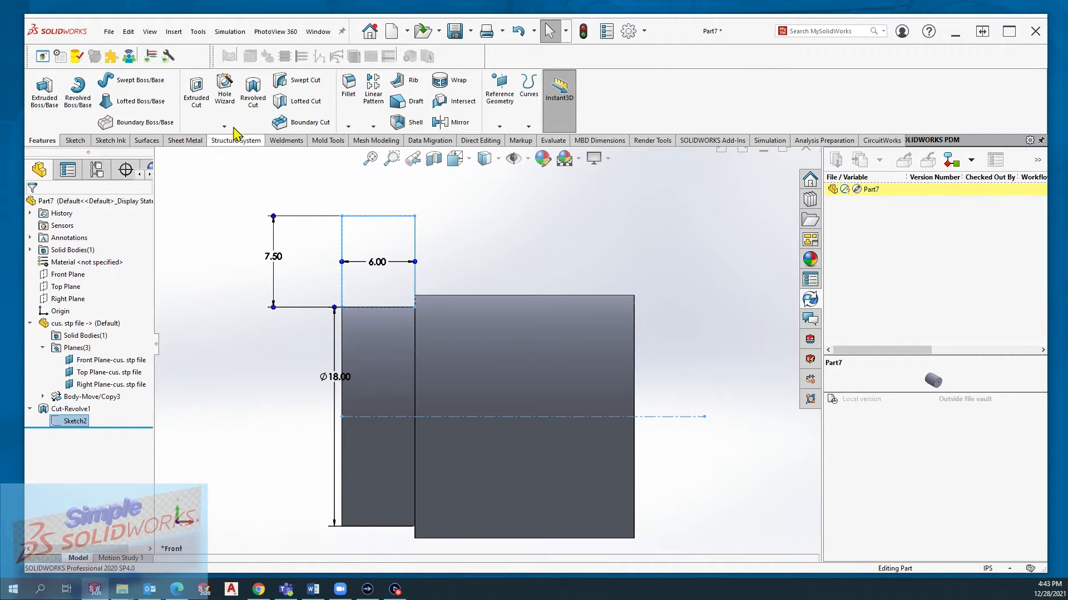
Step: Try to create another 360 degree revolved cut from the selected sketch about its centerline
left_click(251, 100)
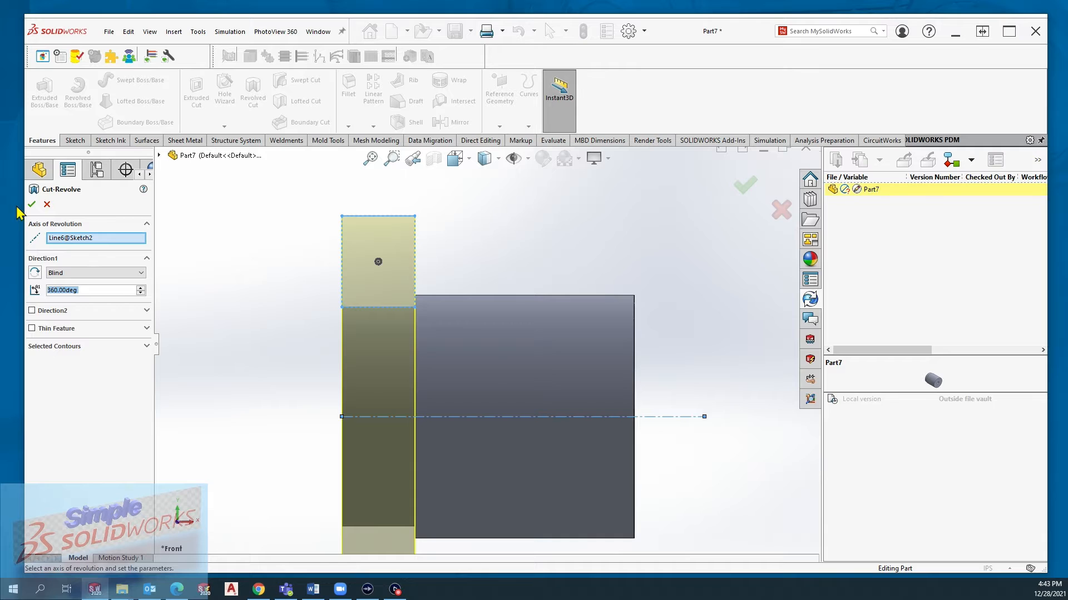
left_click(33, 204)
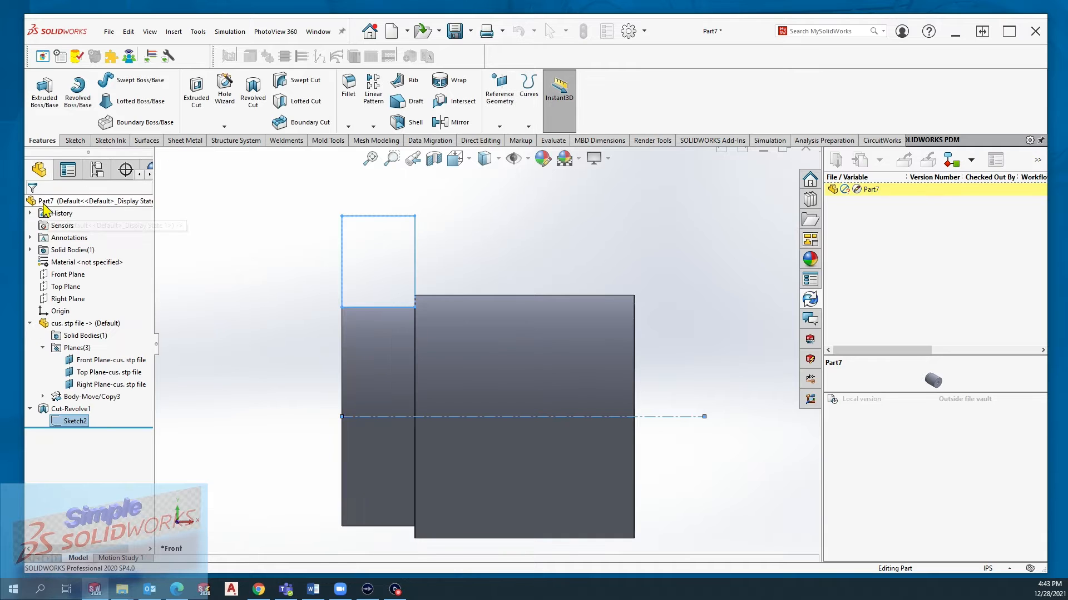
left_click(262, 106)
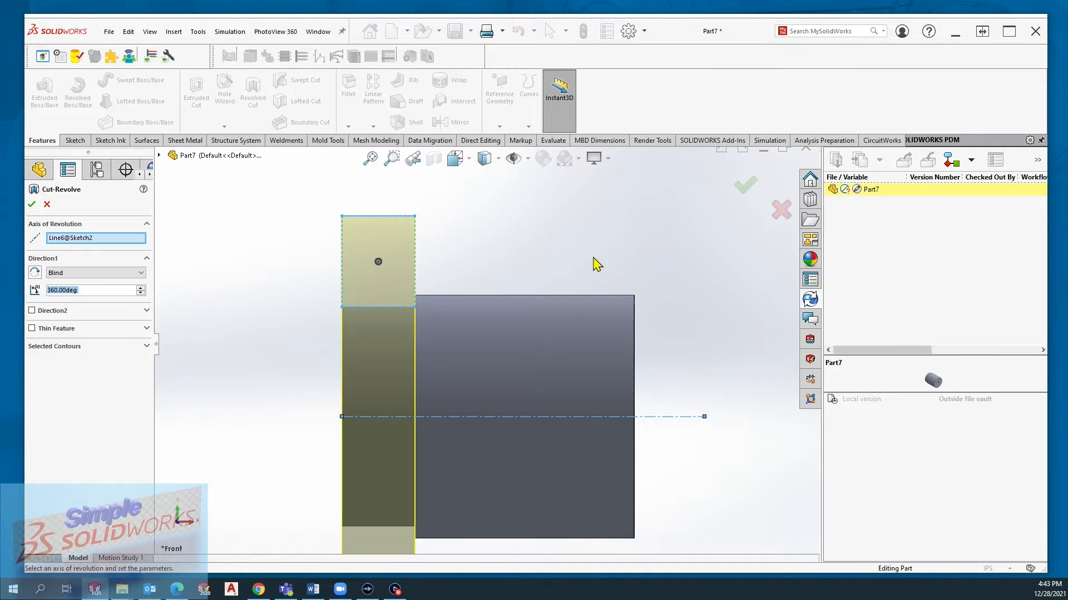
left_click(780, 210)
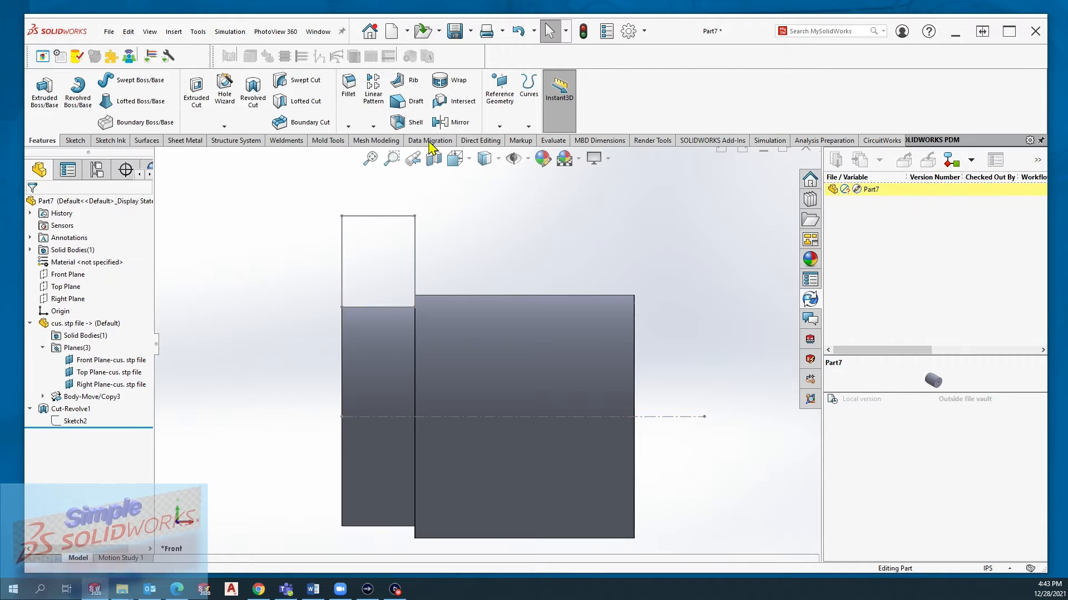
Step: Start another revolved cut with a new sketch on the Front Plane
left_click(253, 92)
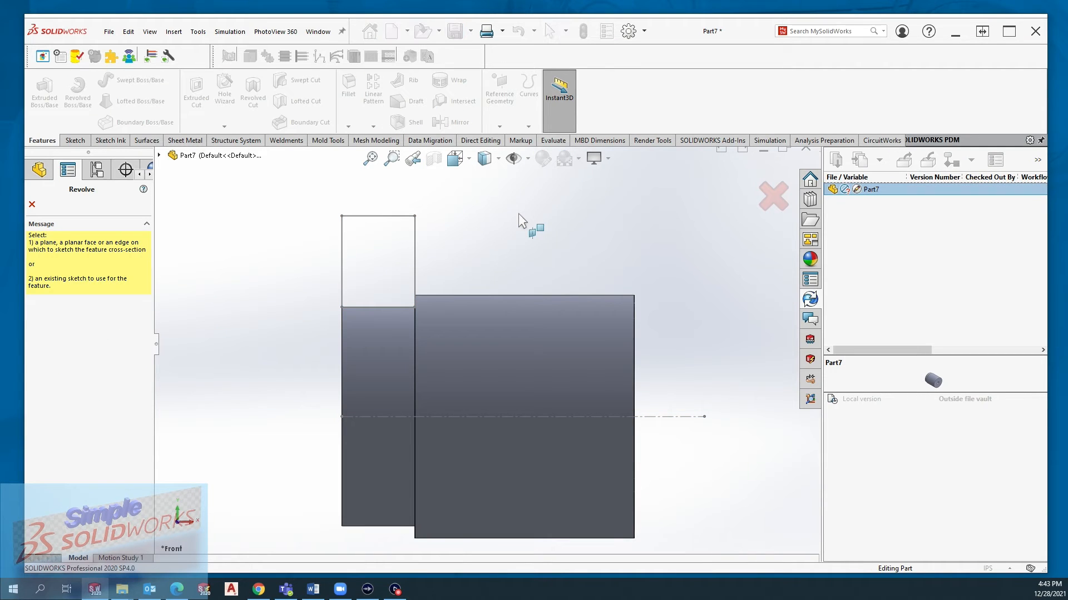
left_click(159, 155)
left_click(209, 241)
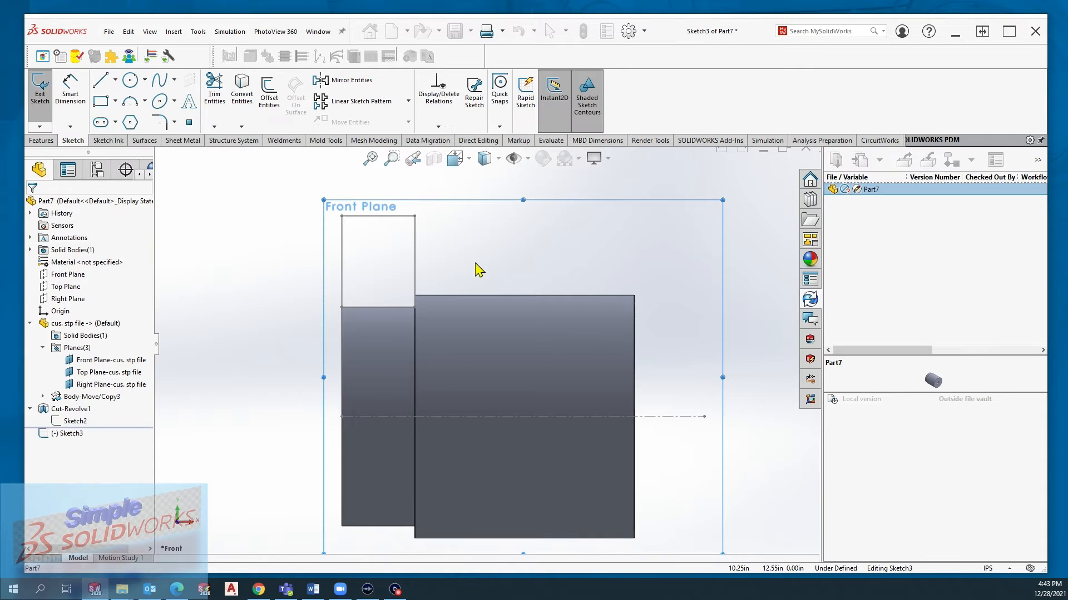
Step: Sketch a closed line profile from the step corner across the larger cylinder's upper edge, with angled sides and a lower horizontal line about 4.57 in long
left_click(105, 86)
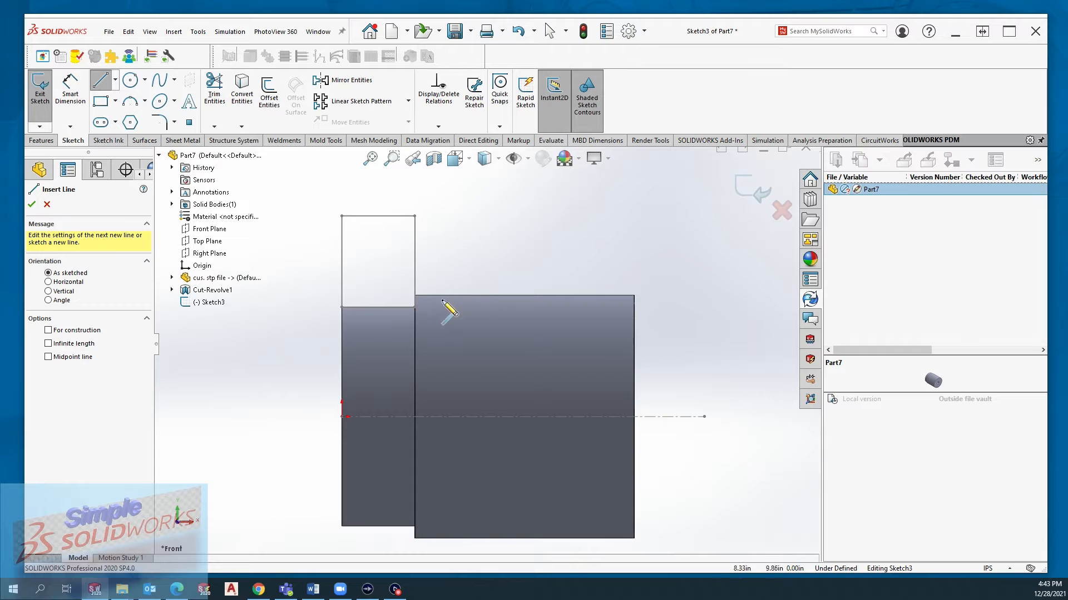
left_click(415, 306)
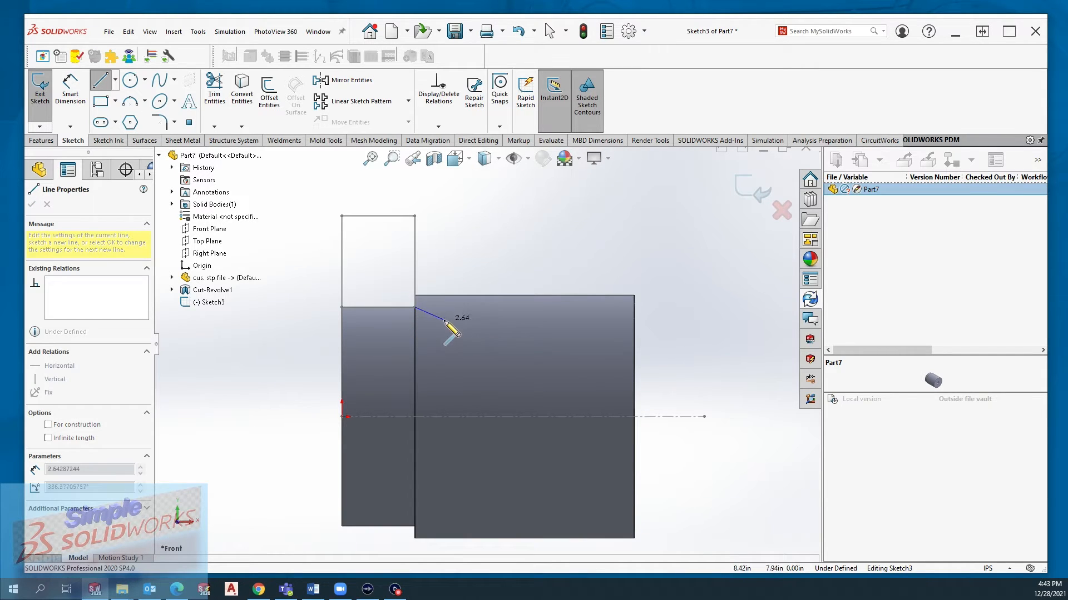
left_click(448, 334)
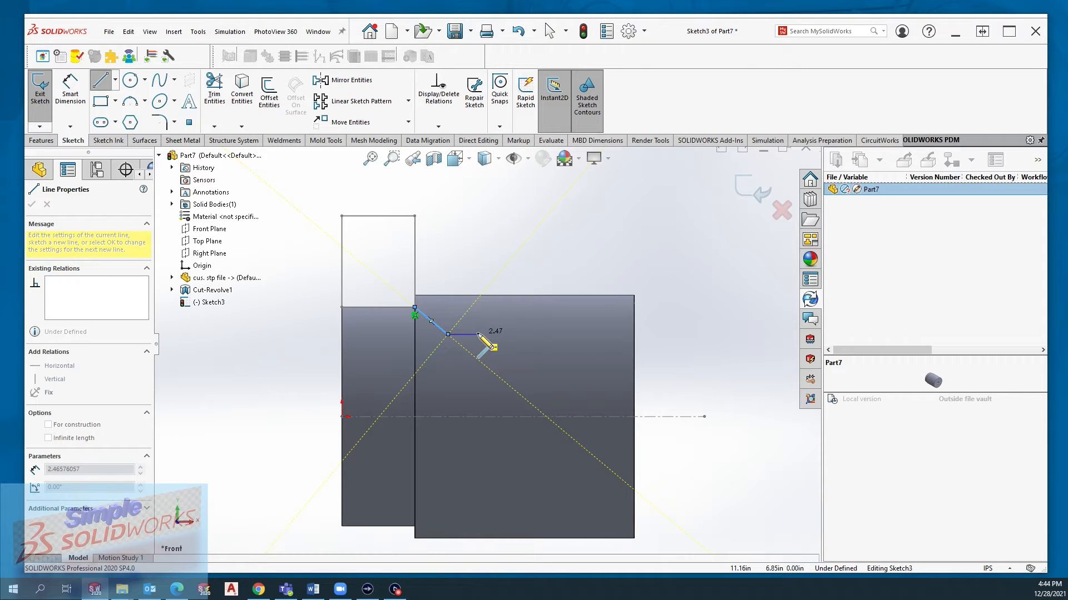
left_click(504, 334)
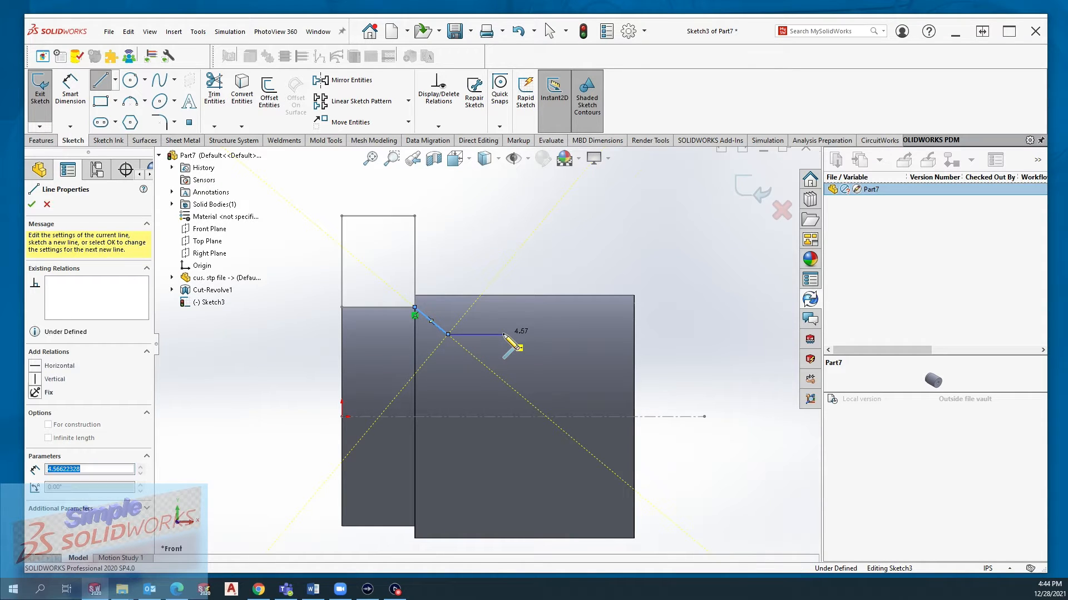
left_click(511, 325)
left_click(544, 325)
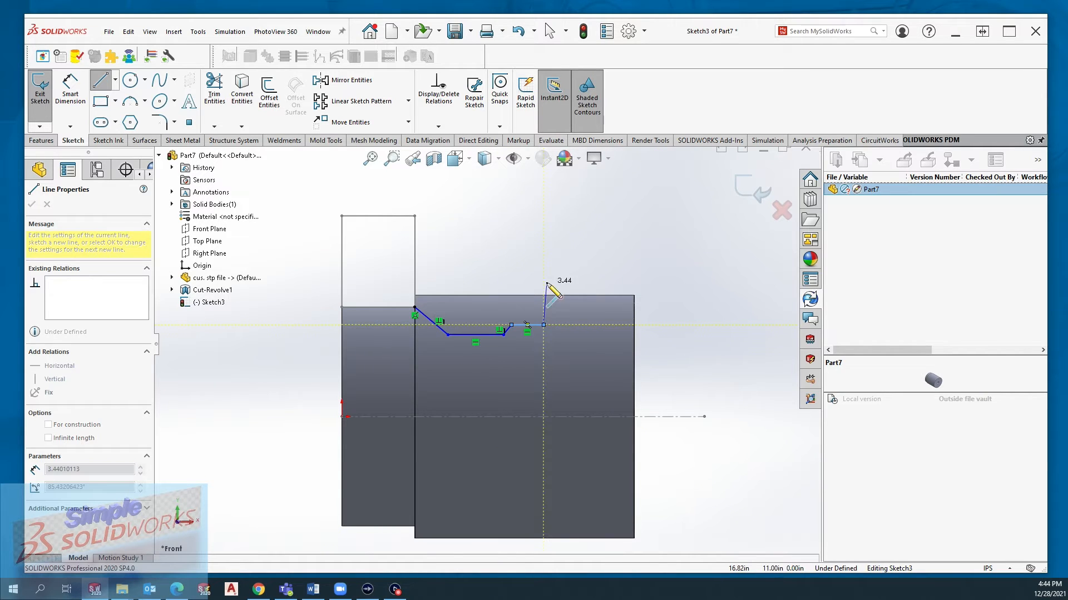
left_click(544, 274)
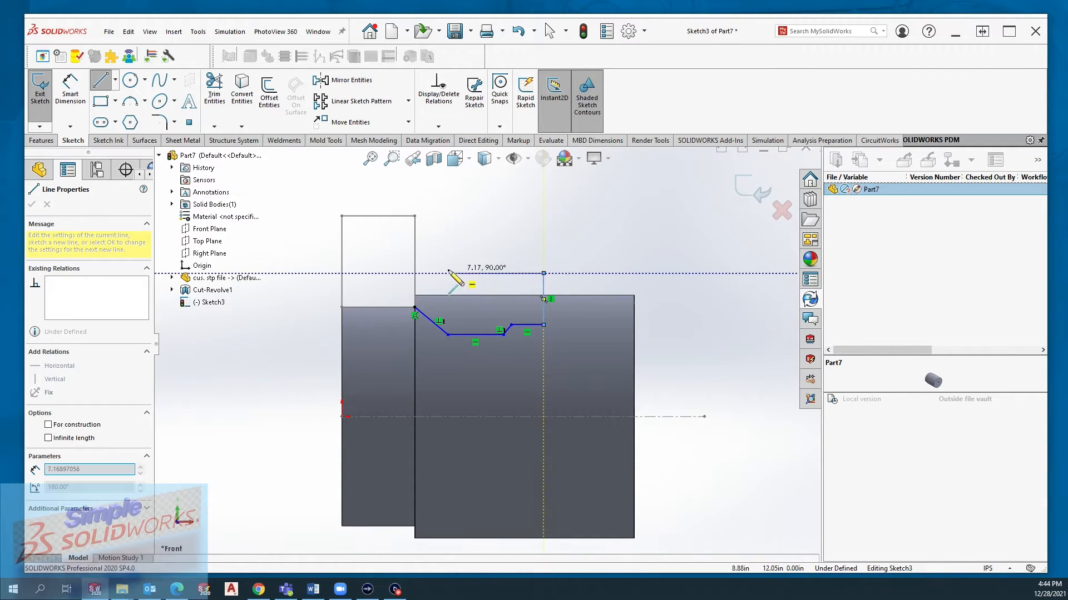
left_click(414, 274)
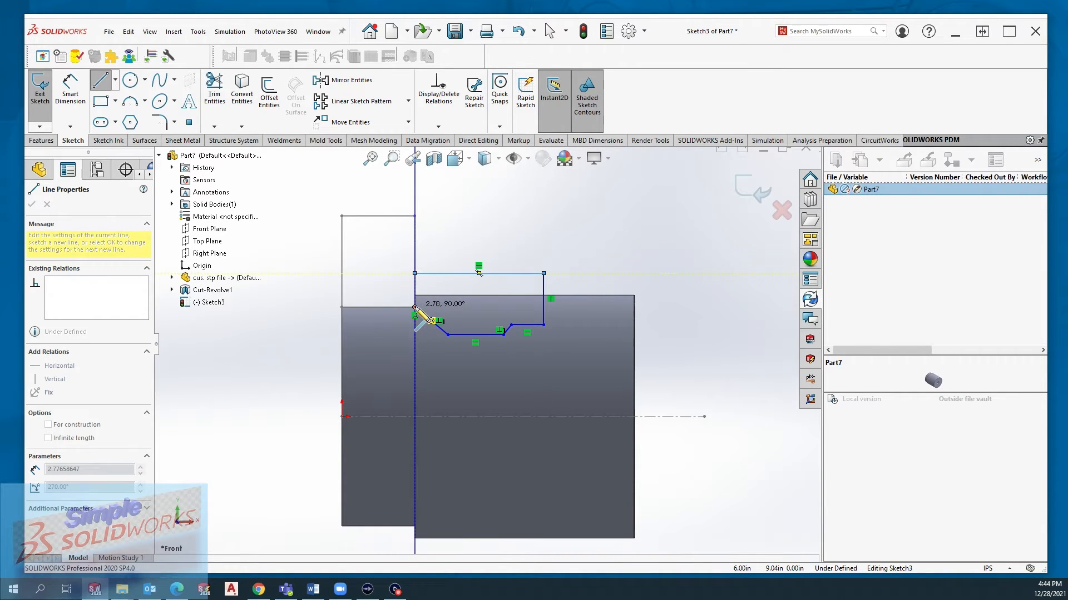
left_click(415, 307)
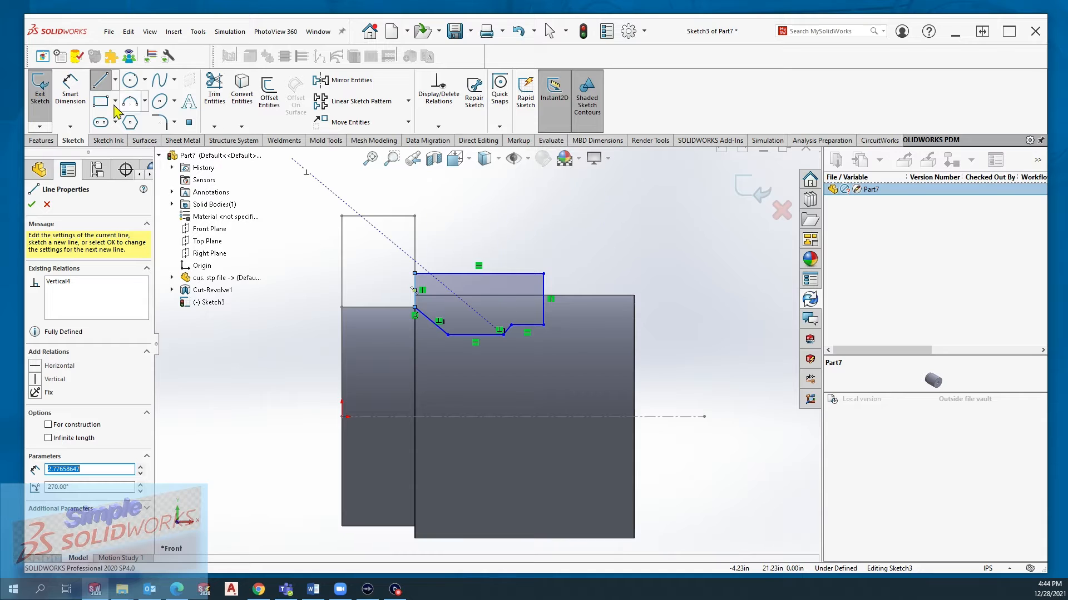
left_click(70, 88)
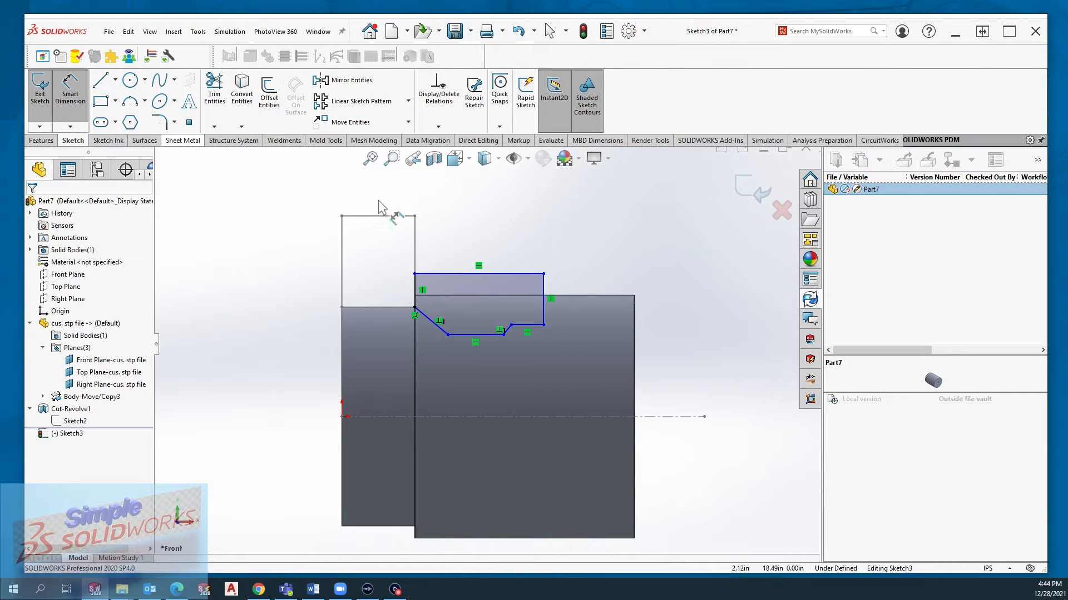
left_click(460, 334)
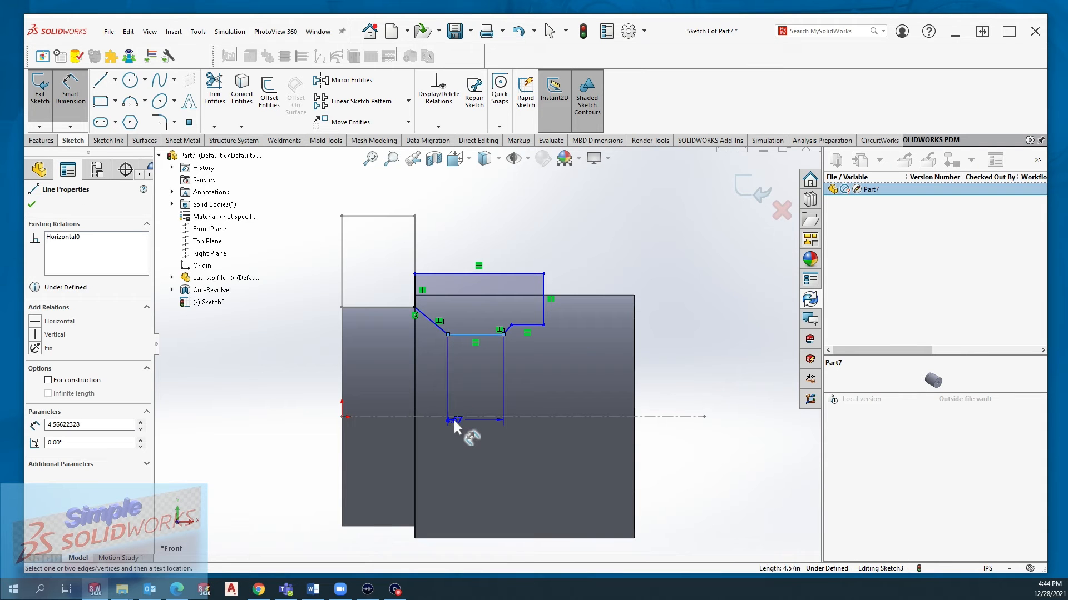
left_click(453, 421)
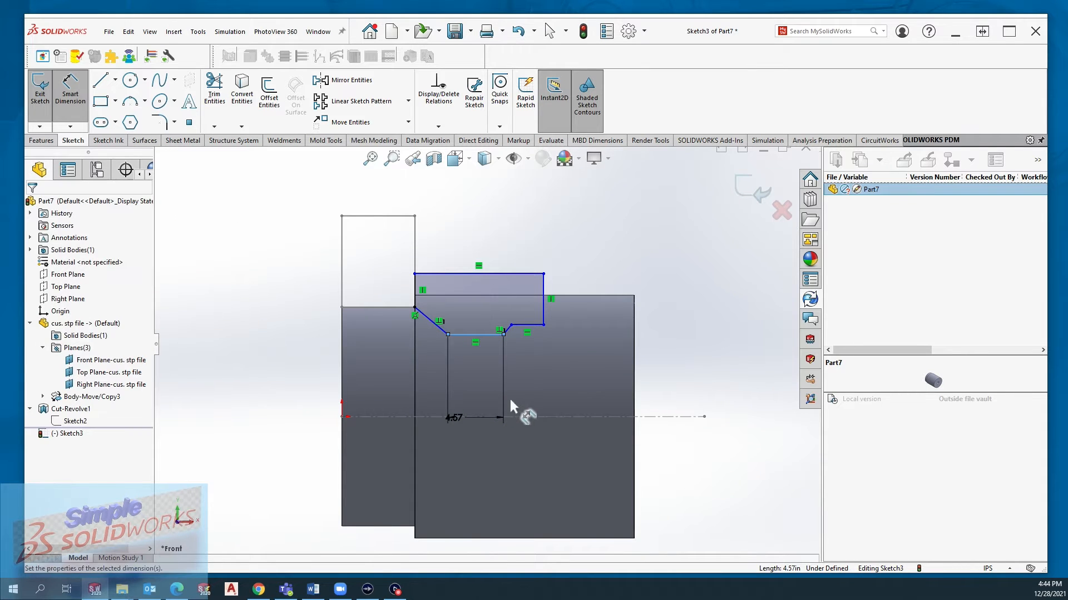
left_click(387, 395)
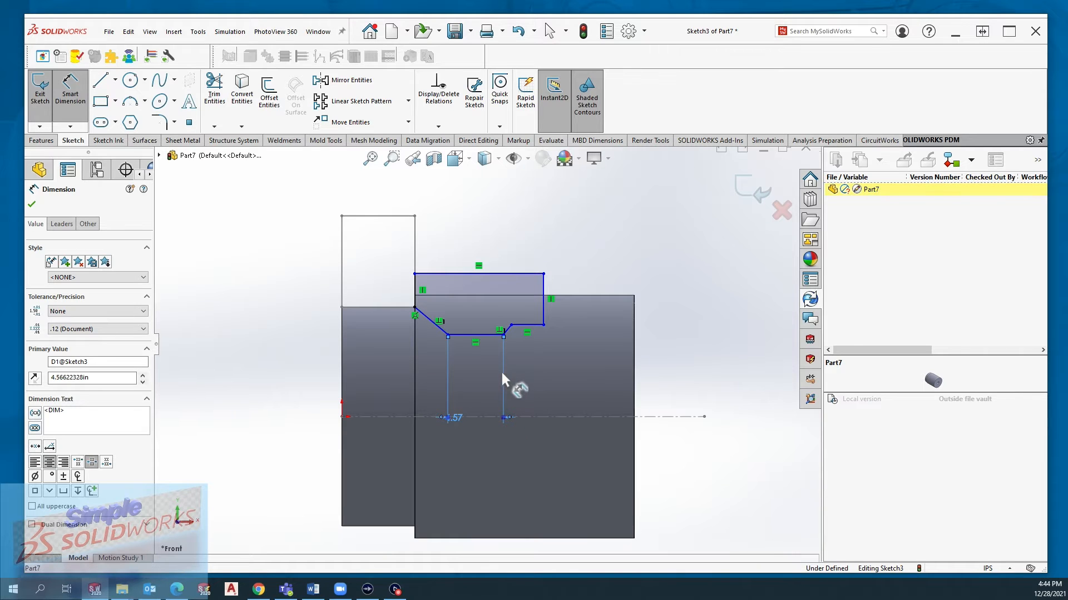
key("Delete")
Step: Draw a horizontal centerline about 29.75 in long from the origin along the cylinder's axis
left_click(115, 80)
left_click(120, 111)
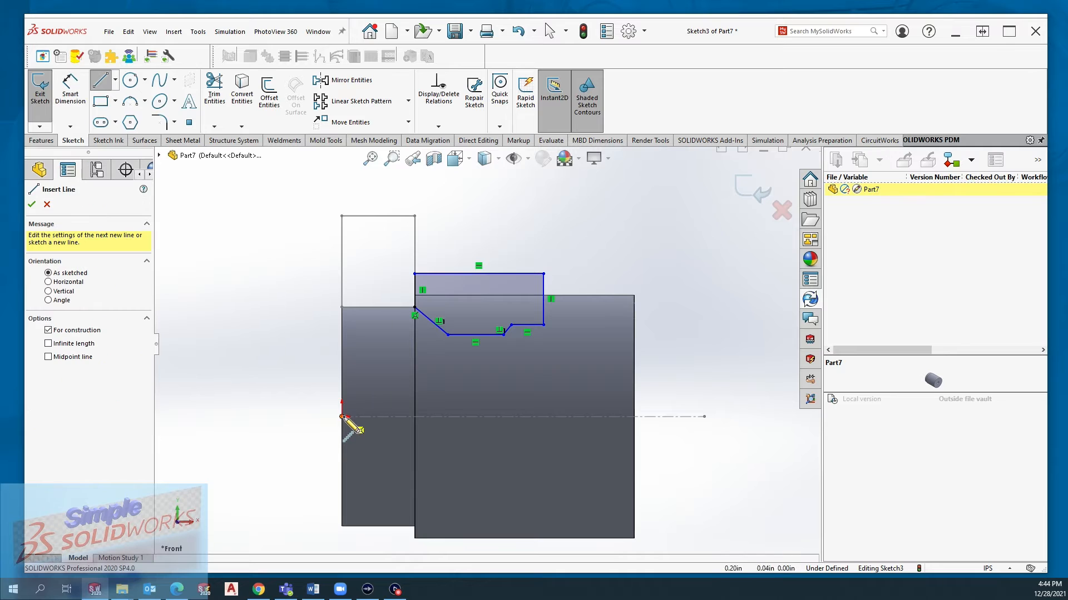
left_click(342, 417)
left_click(704, 416)
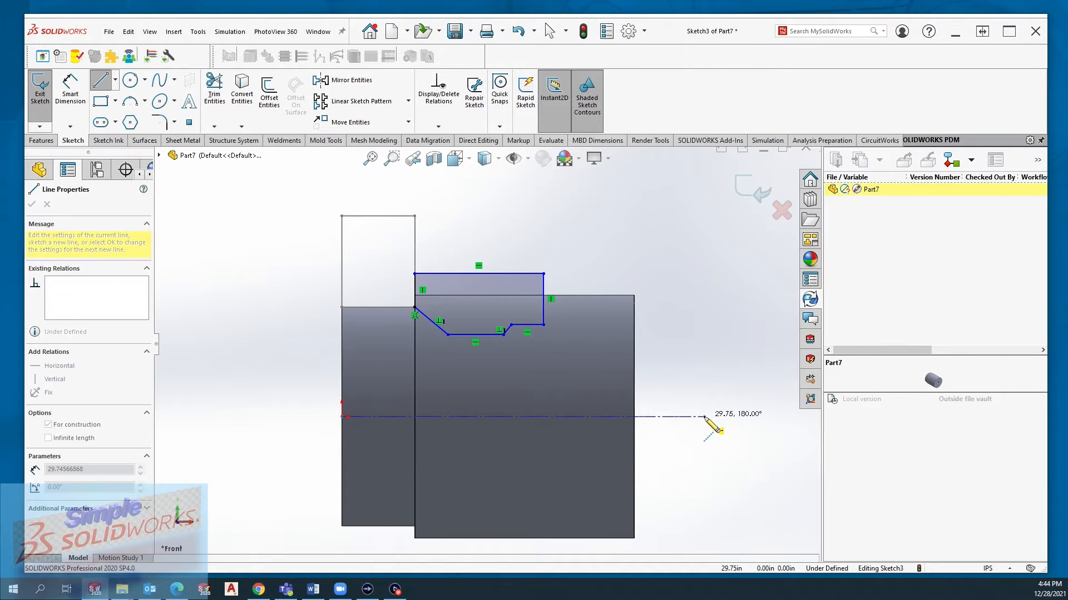
key("Escape")
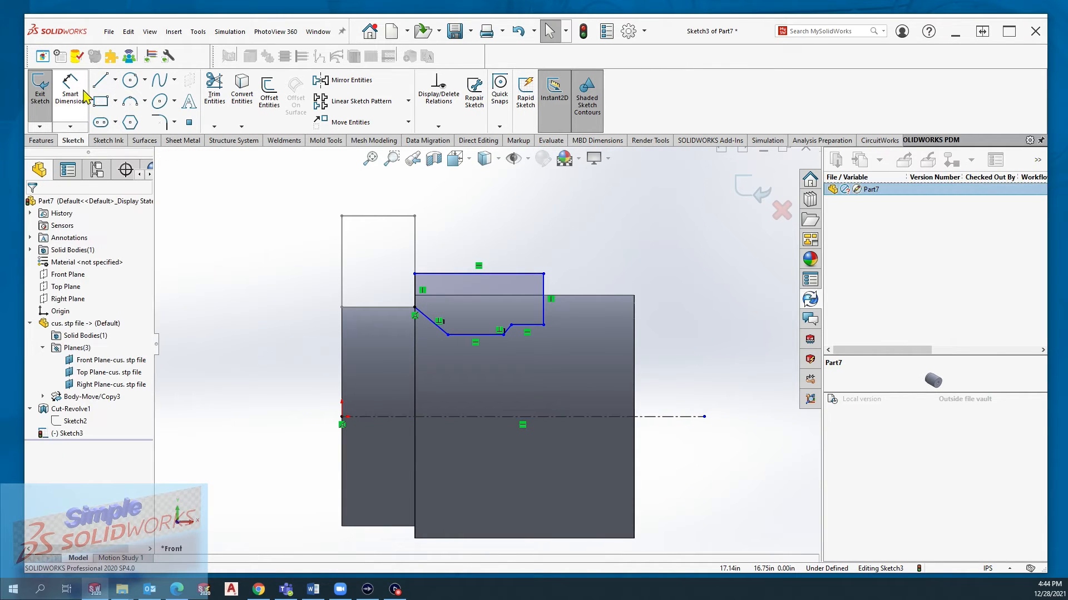
Step: Dimension the profile's lowest horizontal line about the centerline as a diameter of 13.00 in
left_click(464, 335)
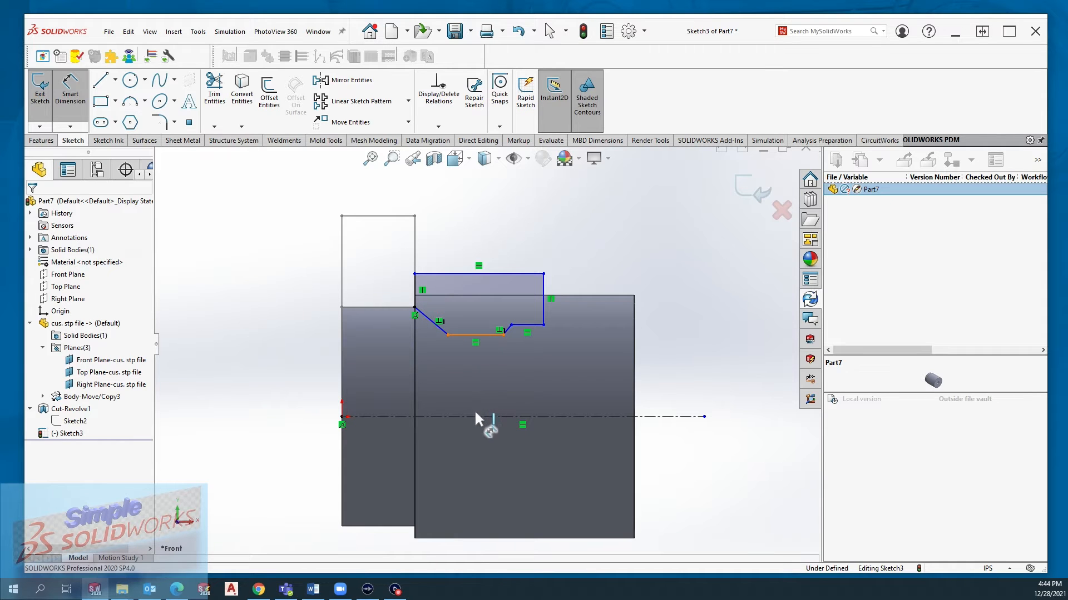
left_click(469, 417)
left_click(257, 422)
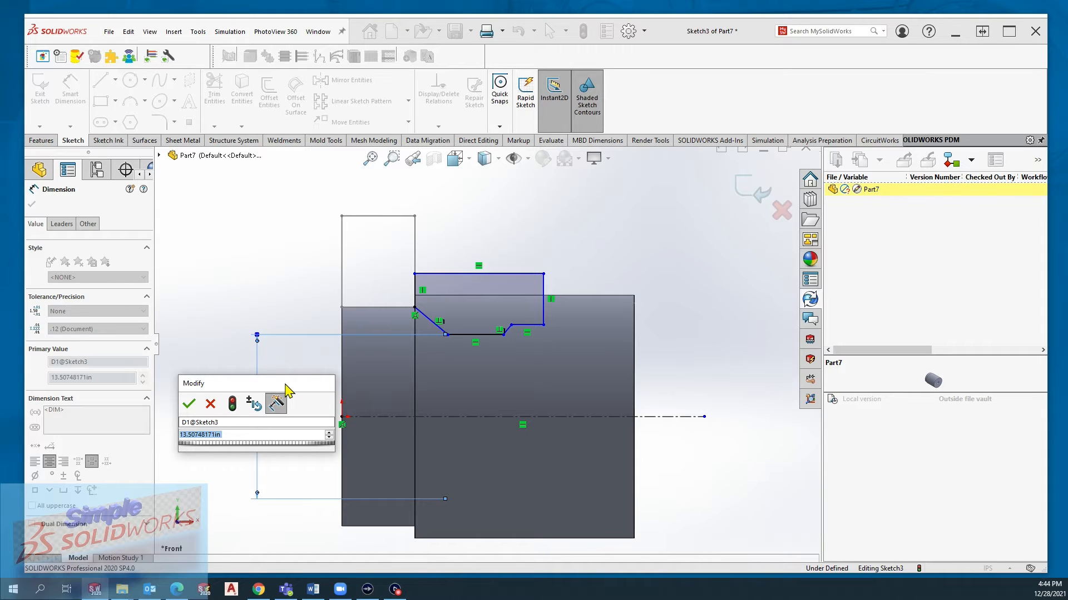
type("13.00.")
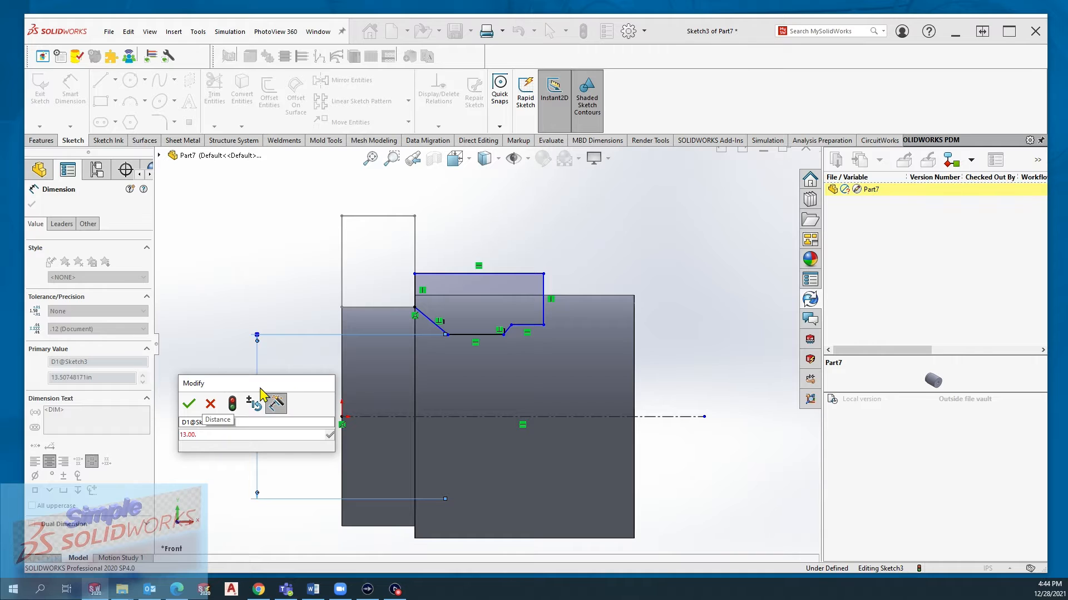
key("BackSpace")
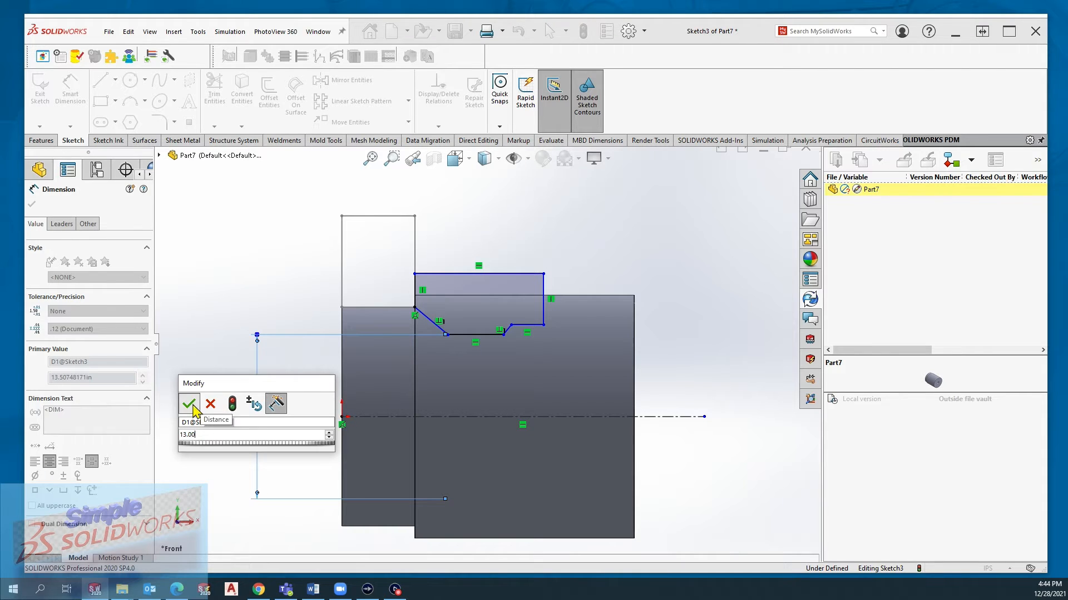
left_click(189, 404)
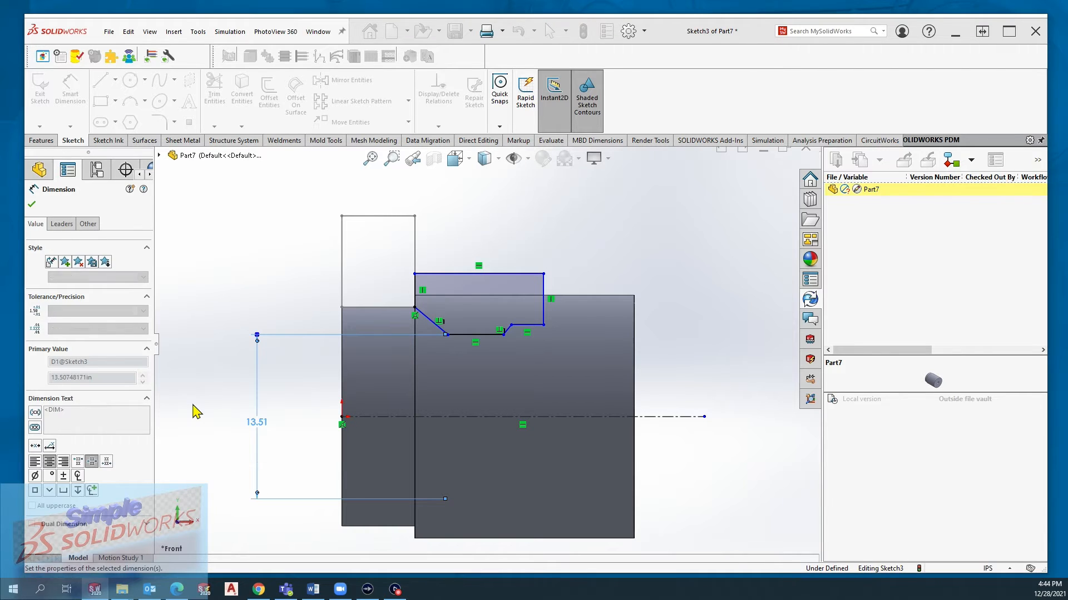
Step: Dimension the profile's upper horizontal line about the centerline as a diameter of 17.50 in
left_click(455, 272)
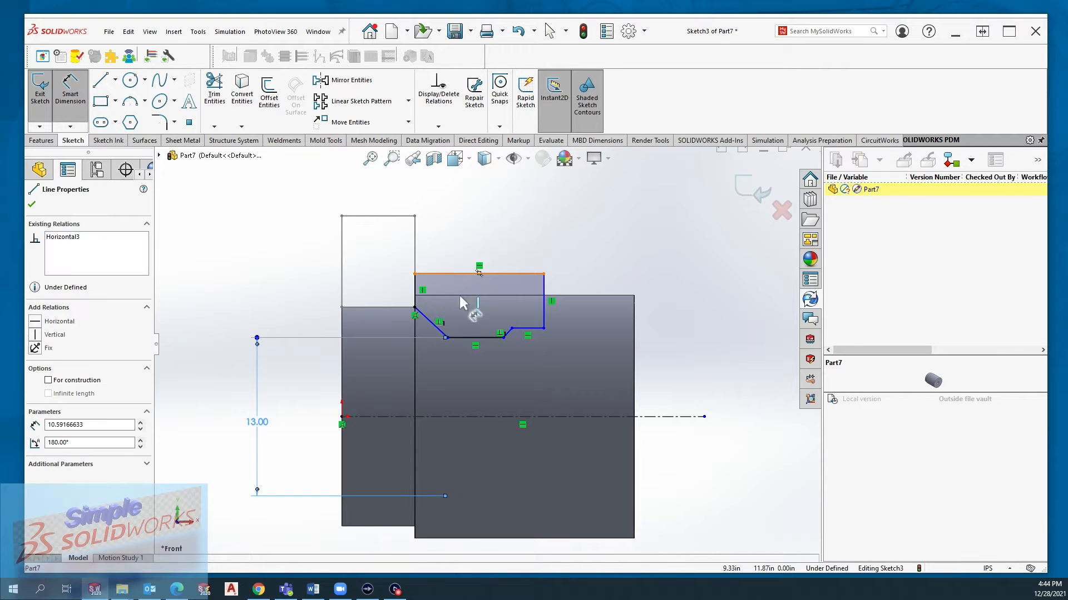
left_click(474, 415)
left_click(209, 466)
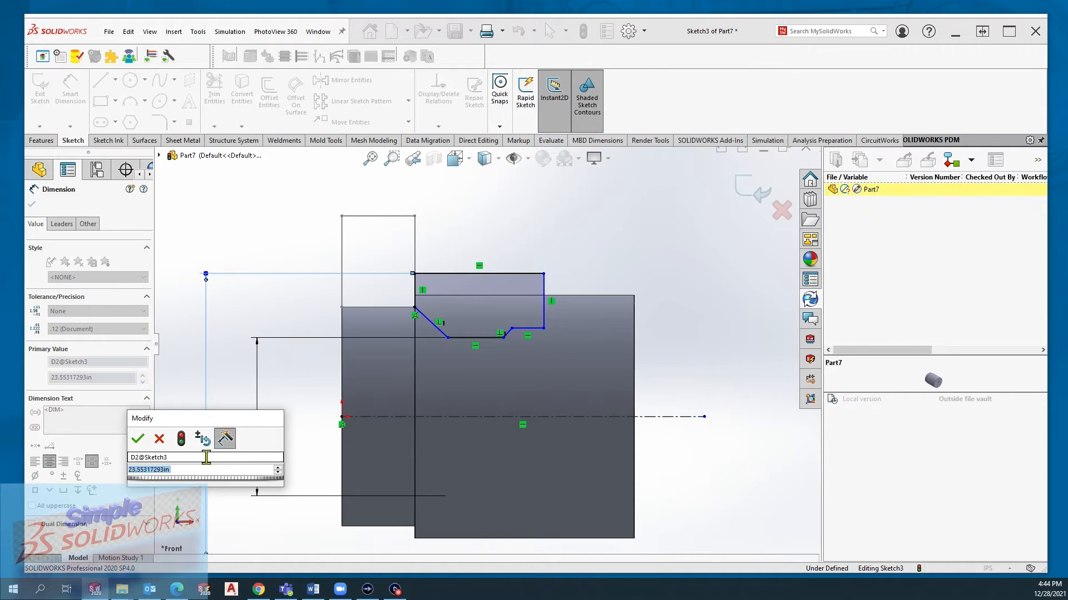
type("24")
key("Return")
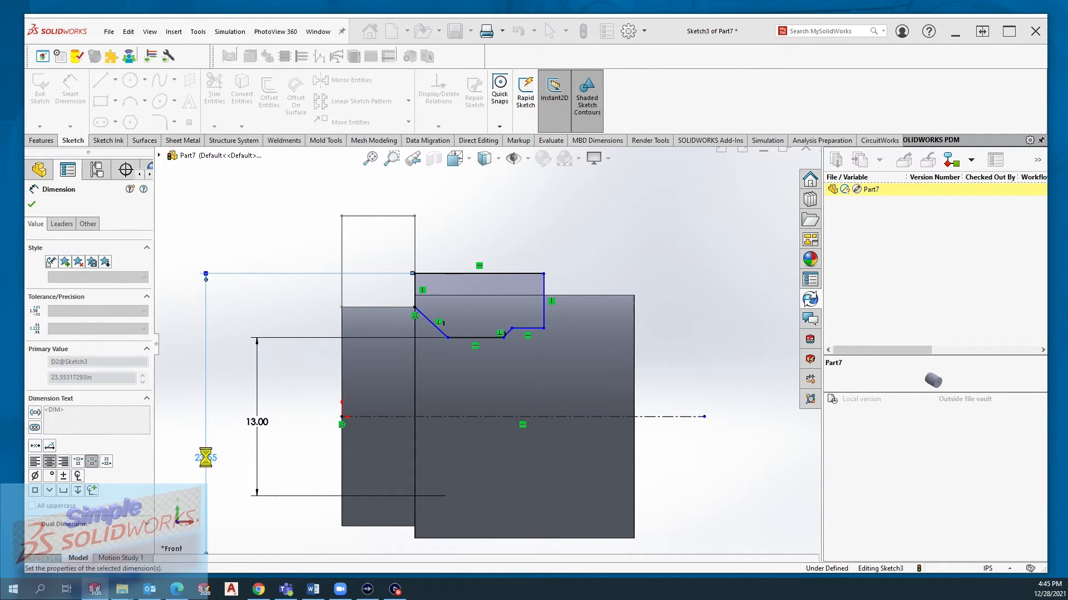
Step: Try to detach the profile's corner point from the step corner where the vertical and angled lines meet
scroll(417, 325, "down", 3)
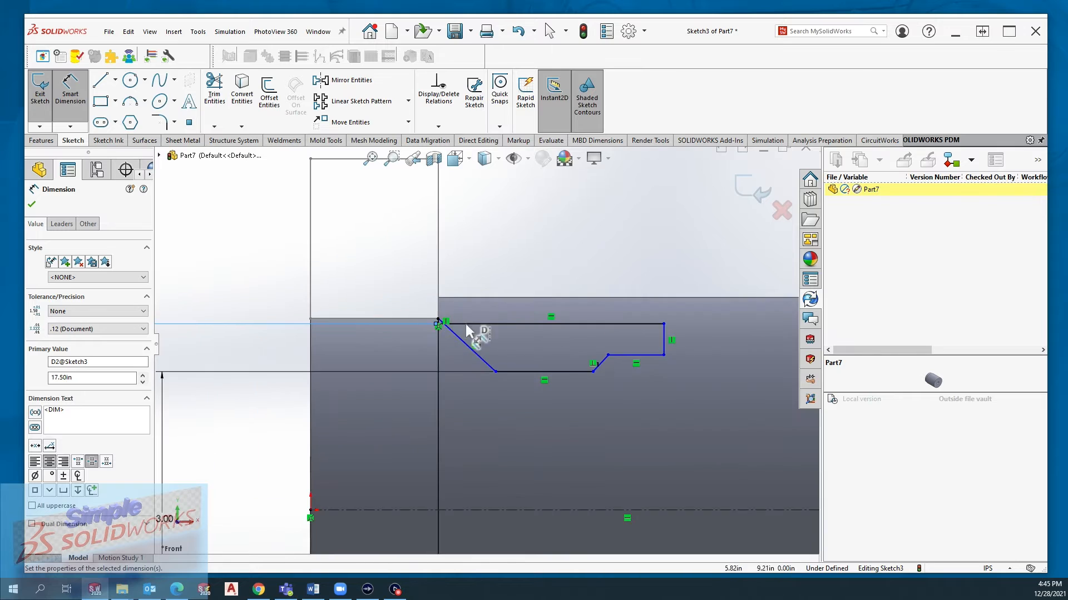
scroll(466, 327, "down", 4)
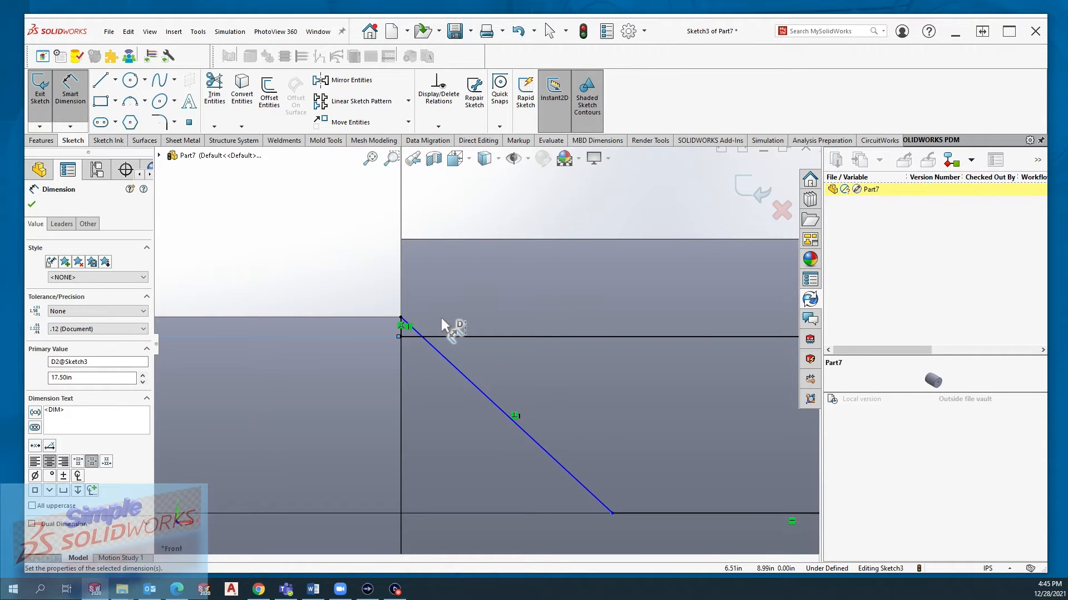
left_click(402, 327)
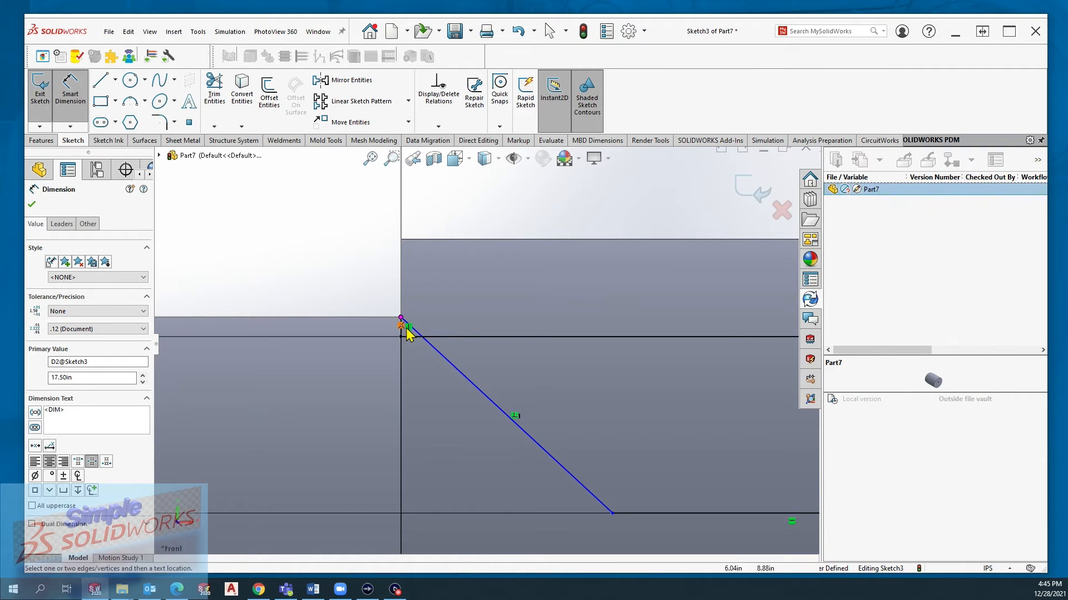
scroll(388, 324, "down", 5)
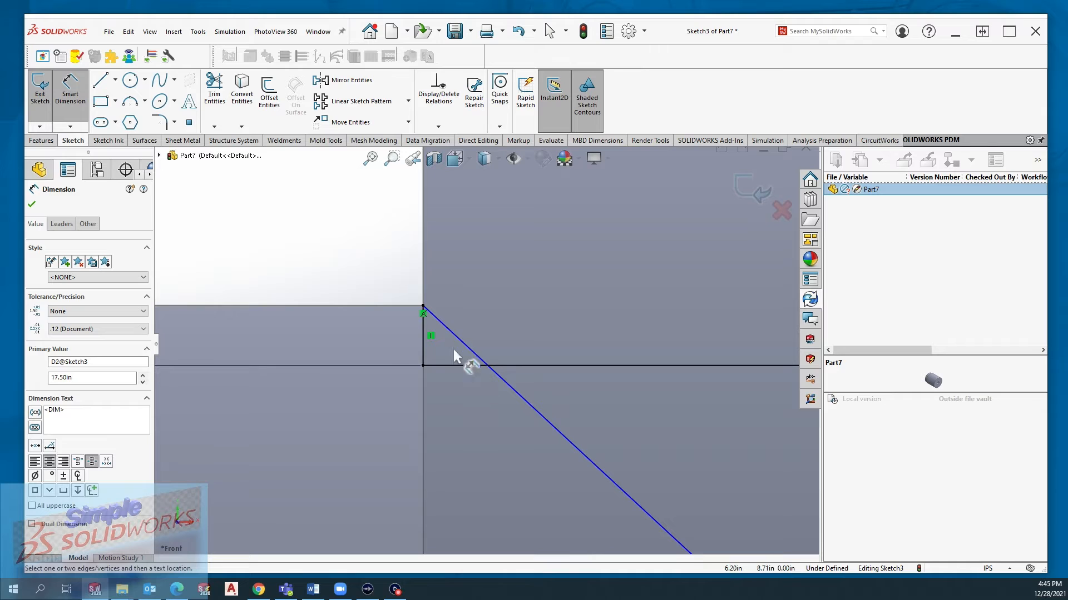
left_click(422, 312)
left_click(424, 311)
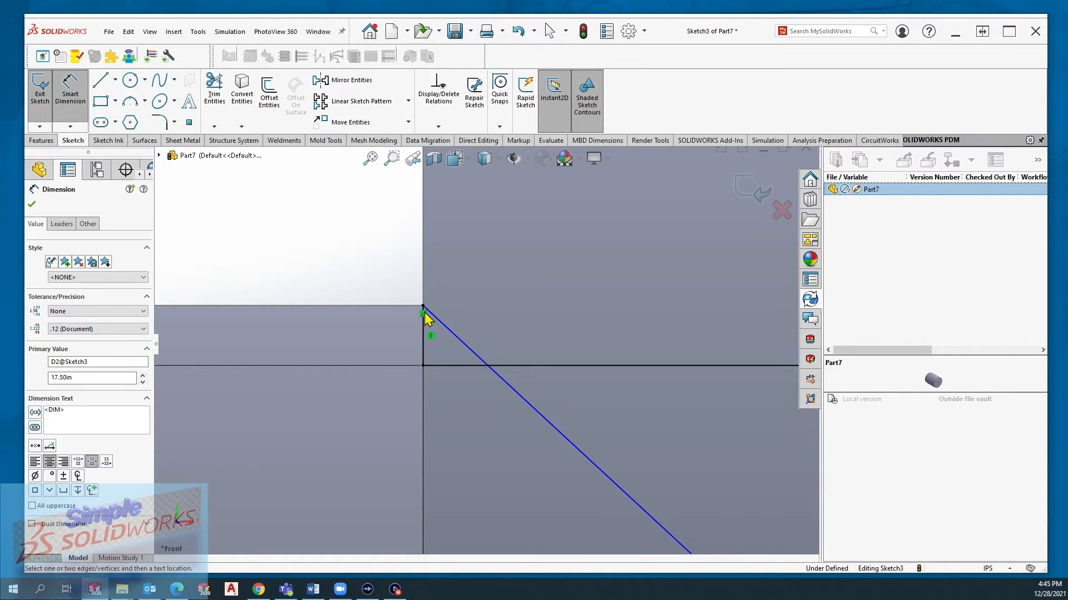
left_click(451, 333)
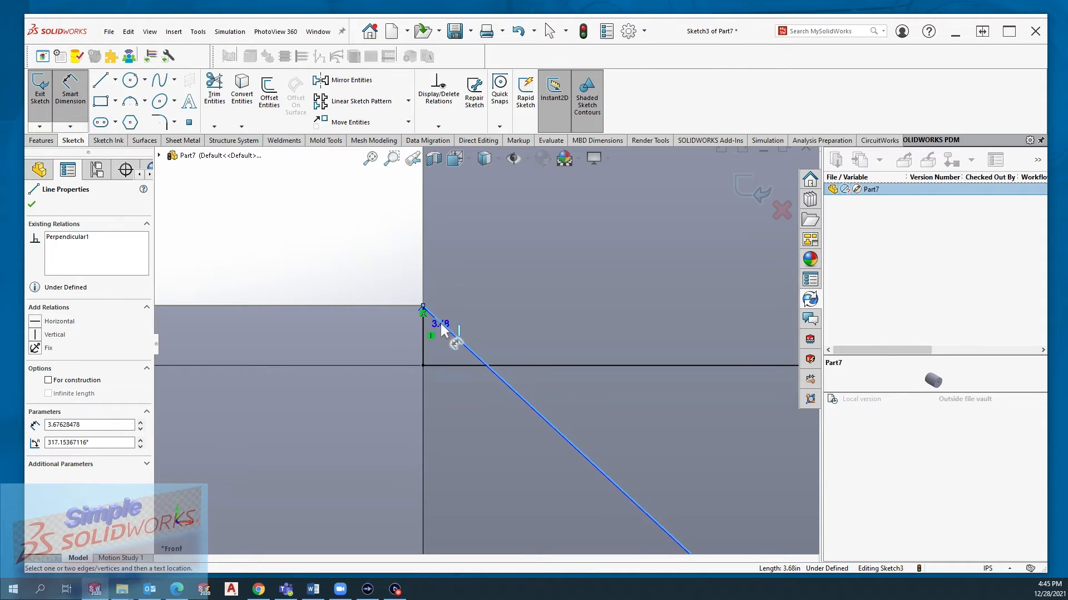
key("Escape")
left_click_drag(423, 305, 438, 342)
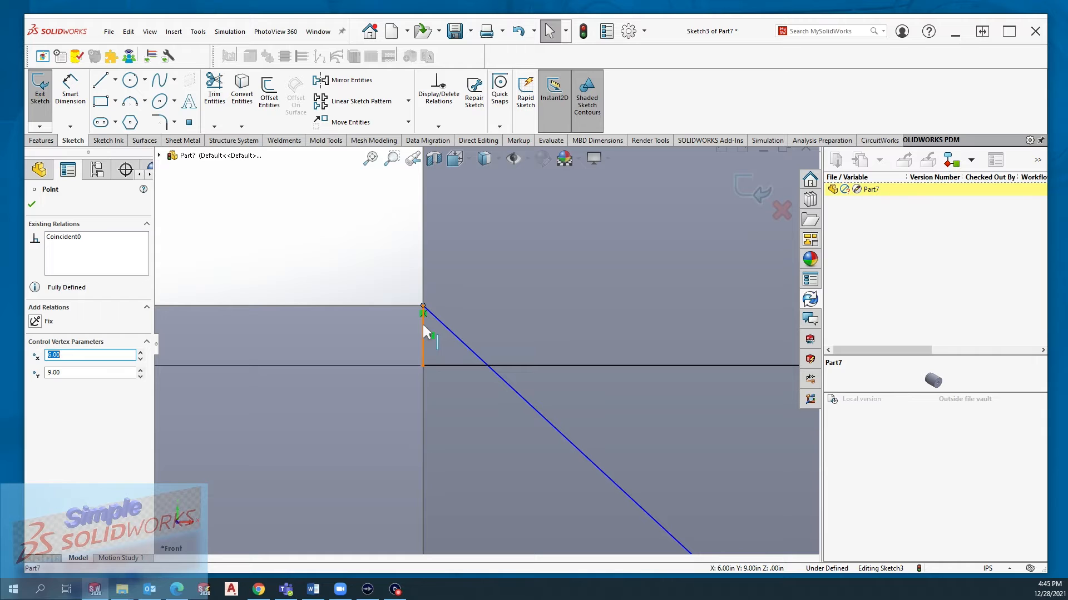
Step: Delete the short vertical line and the long angled line that meet at the step corner
left_click(423, 326)
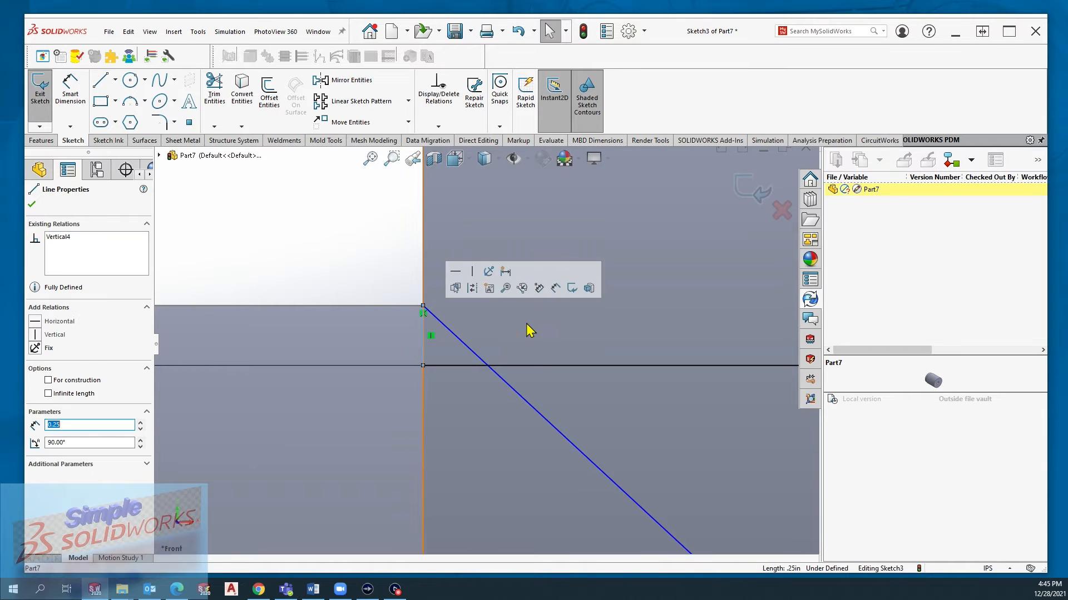
key("Delete")
left_click(439, 324)
key("Delete")
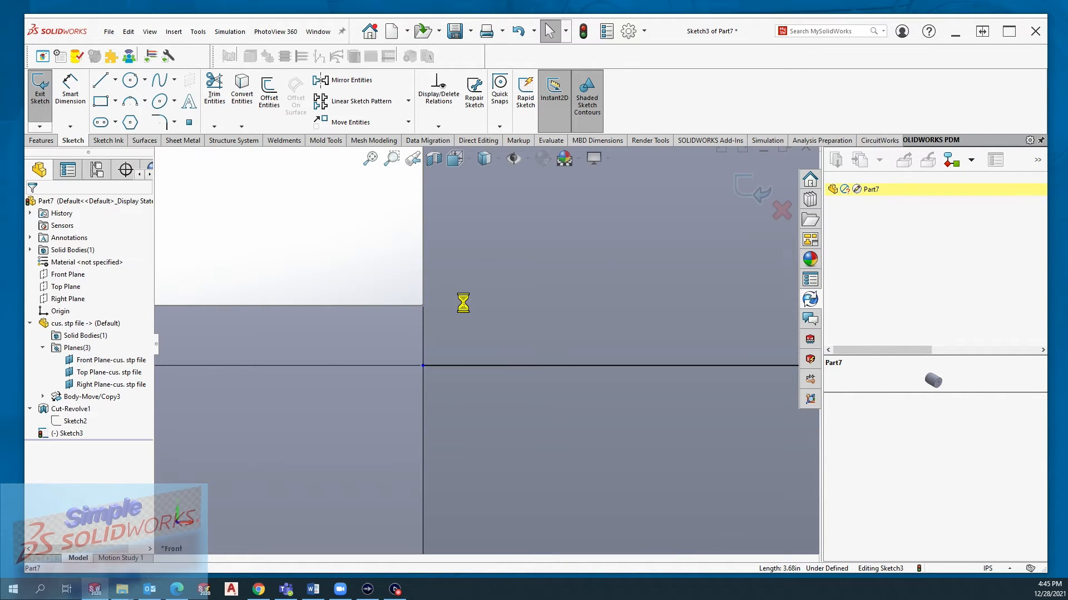
scroll(470, 301, "up", 8)
scroll(472, 306, "up", 6)
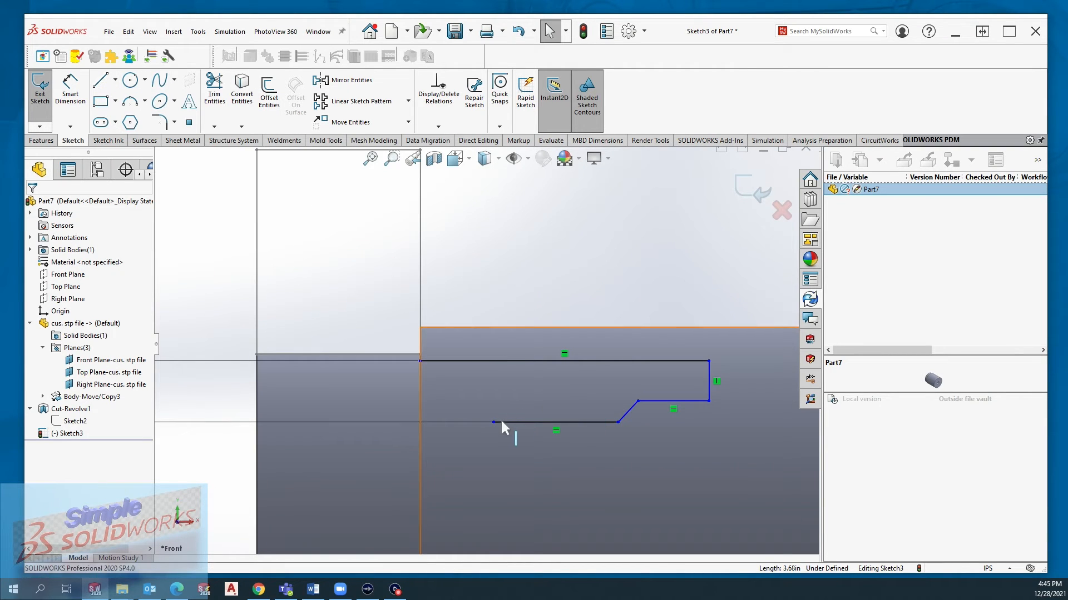
Step: Draw an angled line from the open end of the profile's lowest horizontal line to the near end of the upper horizontal line
key("l")
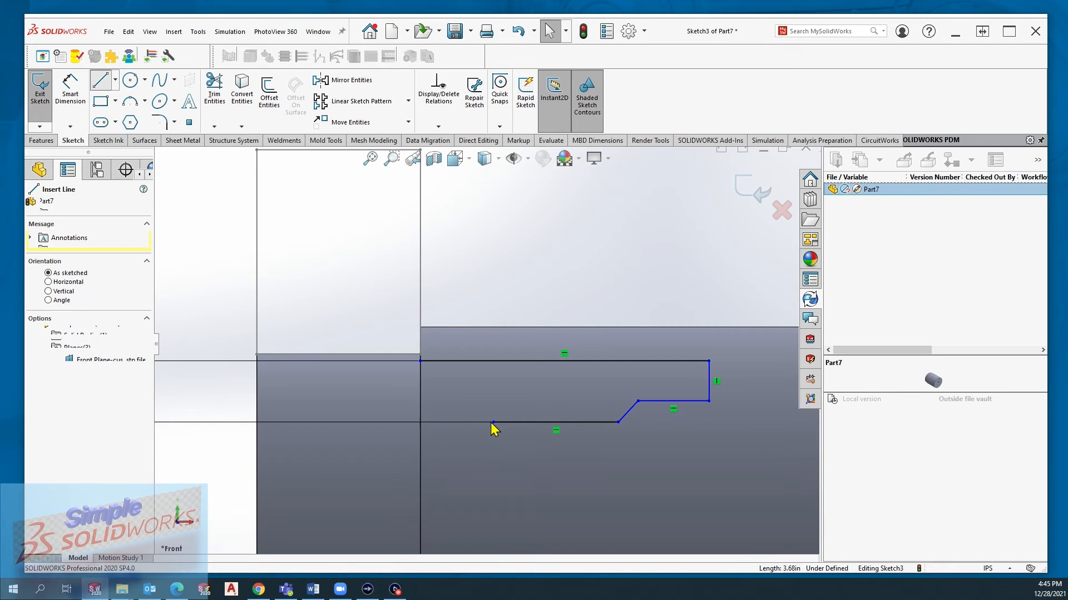
left_click(493, 422)
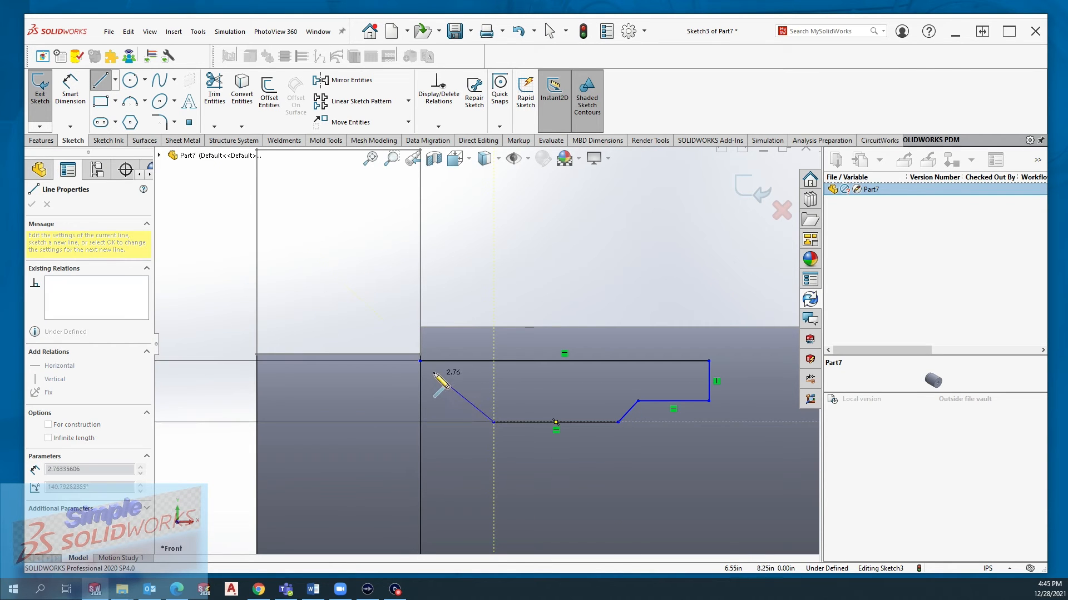
left_click(420, 361)
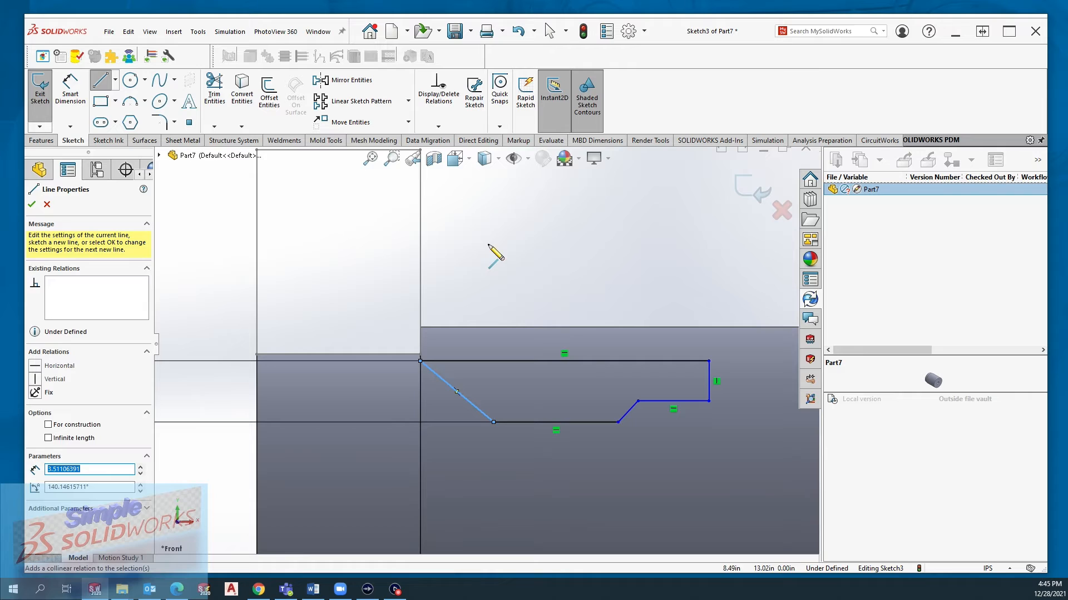
key("Escape")
Step: Dimension the angle between the long angled line and the profile's lowest horizontal line as 45°
scroll(495, 284, "up", 1)
scroll(501, 295, "up", 3)
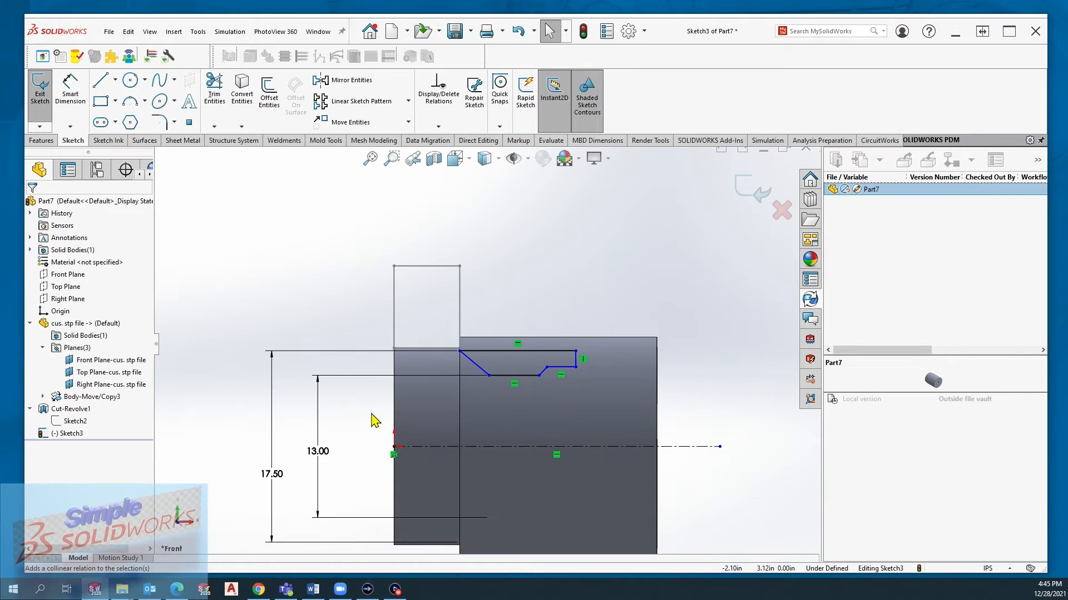
scroll(374, 419, "down", 1)
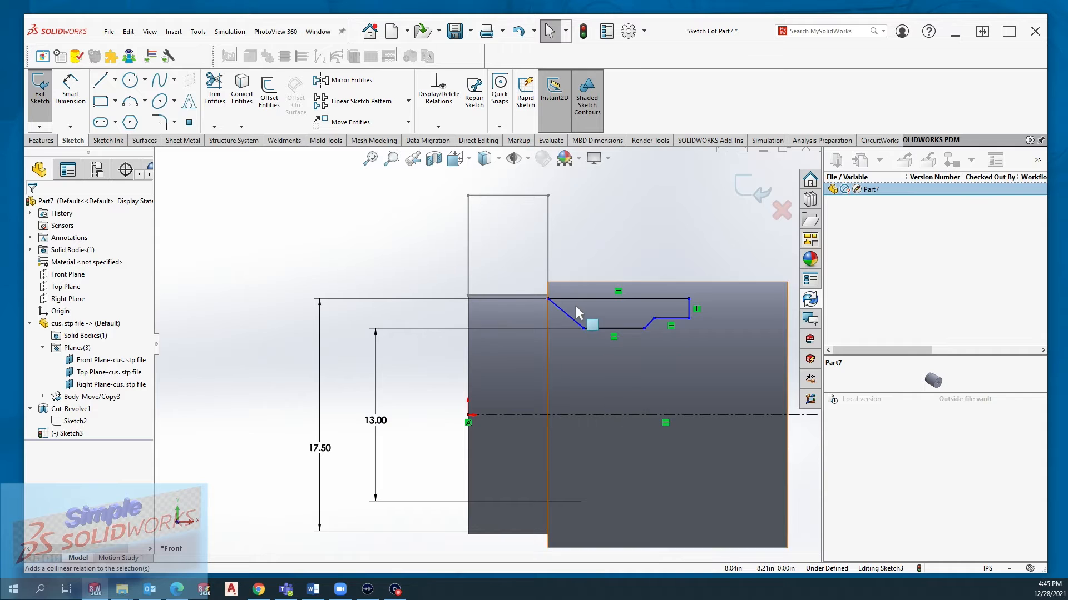
scroll(575, 303, "down", 5)
scroll(566, 314, "up", 3)
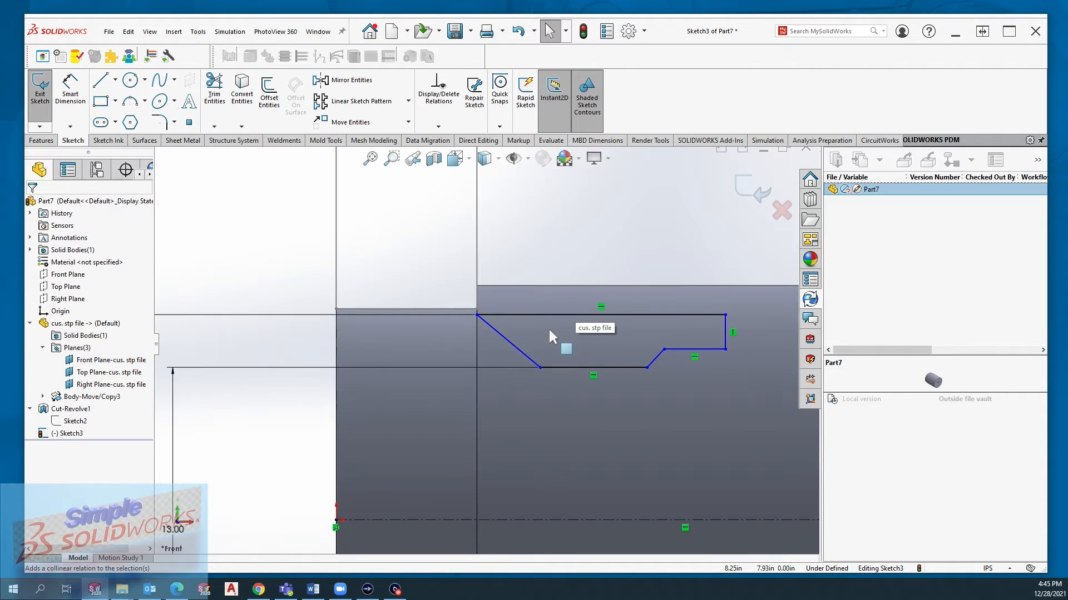
left_click(71, 89)
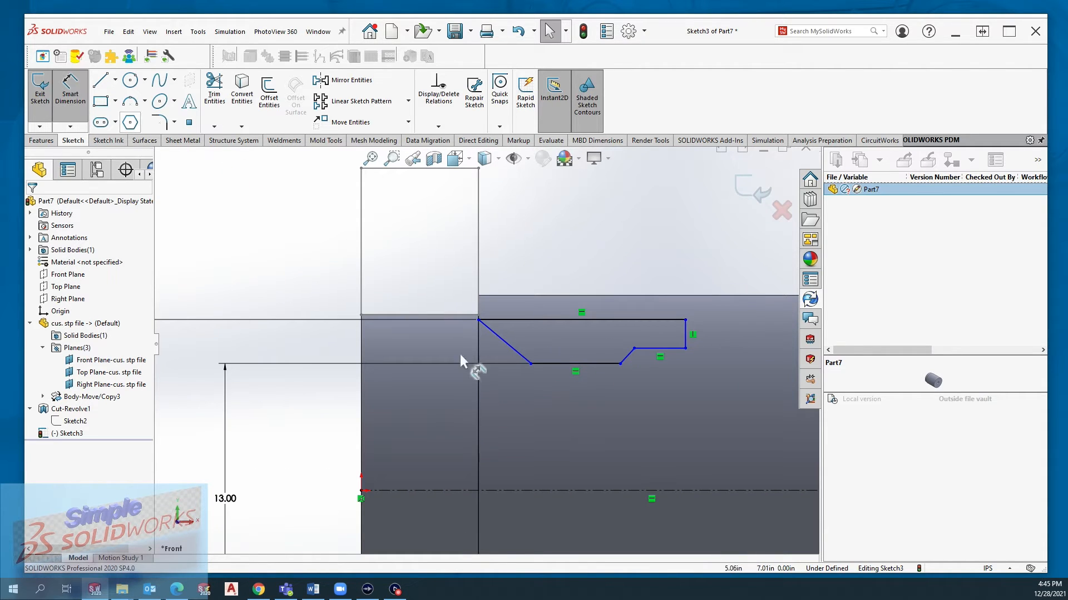
left_click(526, 360)
left_click(541, 364)
left_click(490, 354)
type("45")
key("Return")
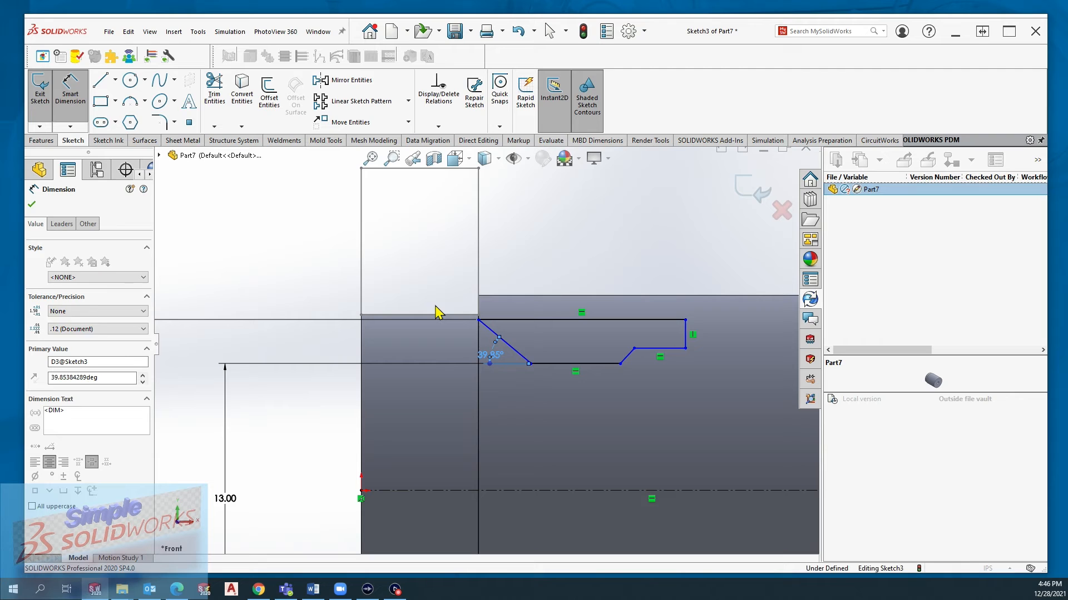
Step: Dimension the angle between the short slanted line and the profile's lowest horizontal line as 45°
scroll(499, 334, "down", 3)
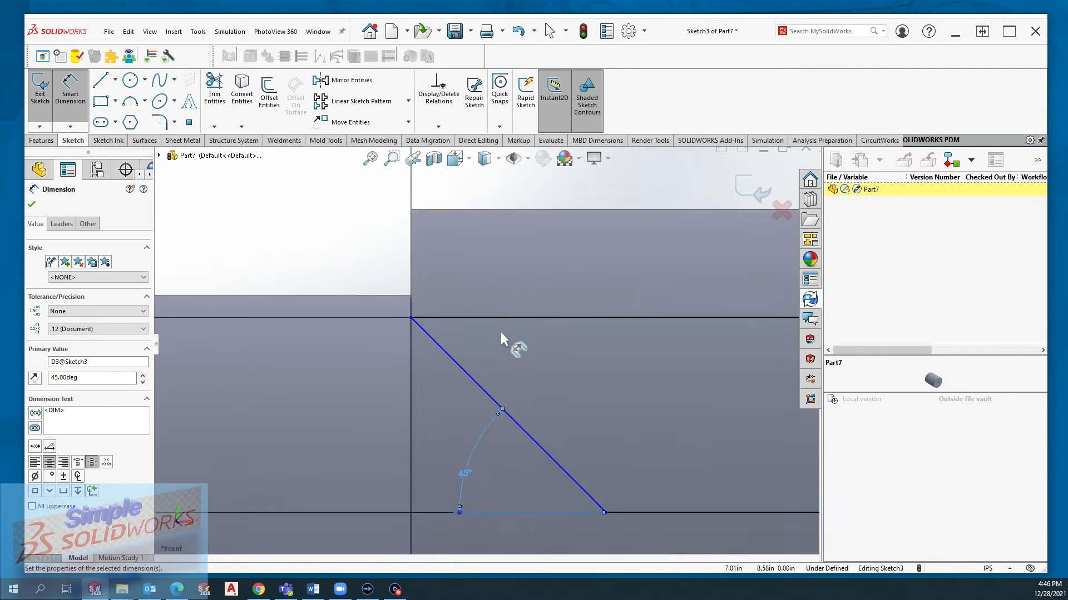
scroll(489, 336, "up", 3)
scroll(621, 375, "down", 2)
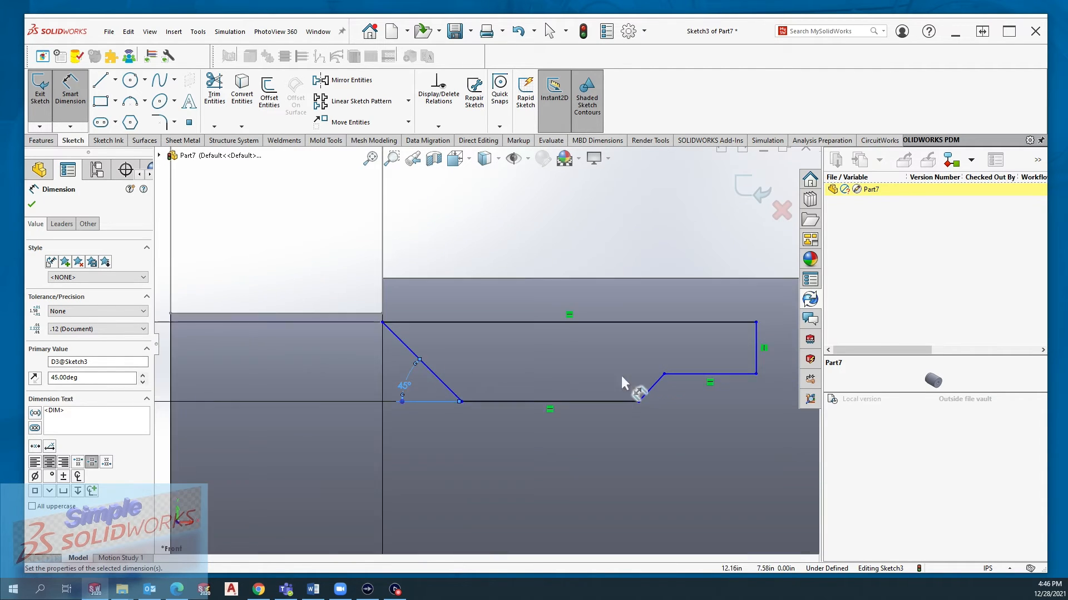
left_click(644, 399)
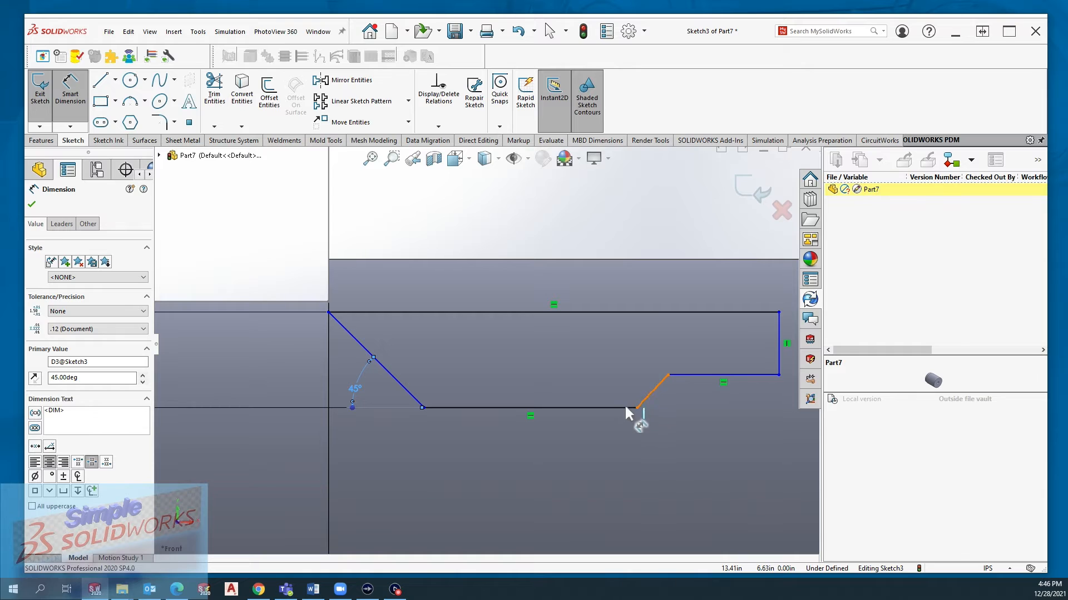
left_click(622, 408)
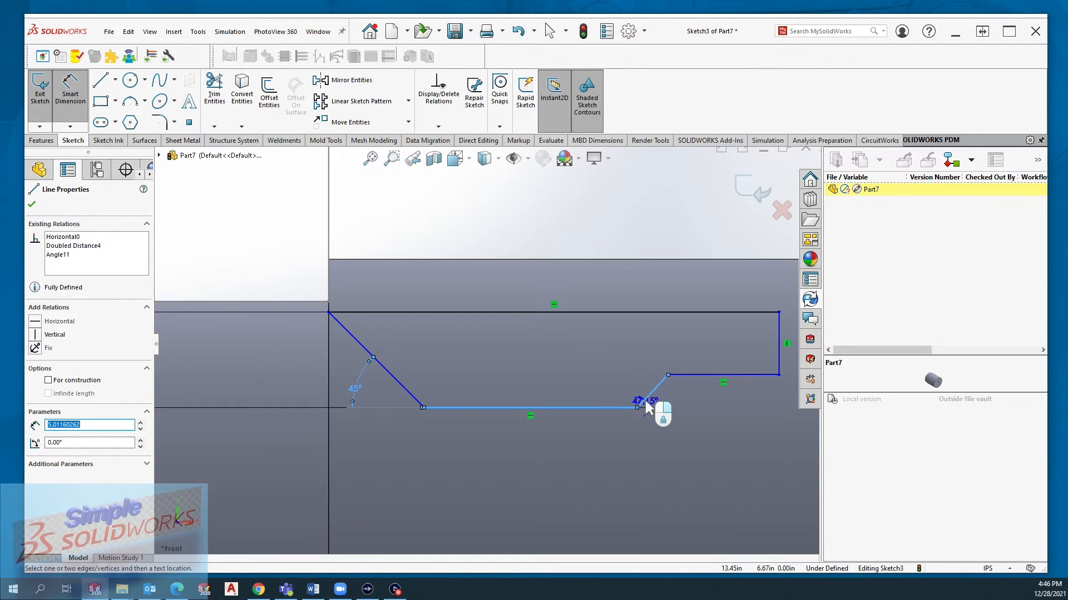
left_click(668, 398)
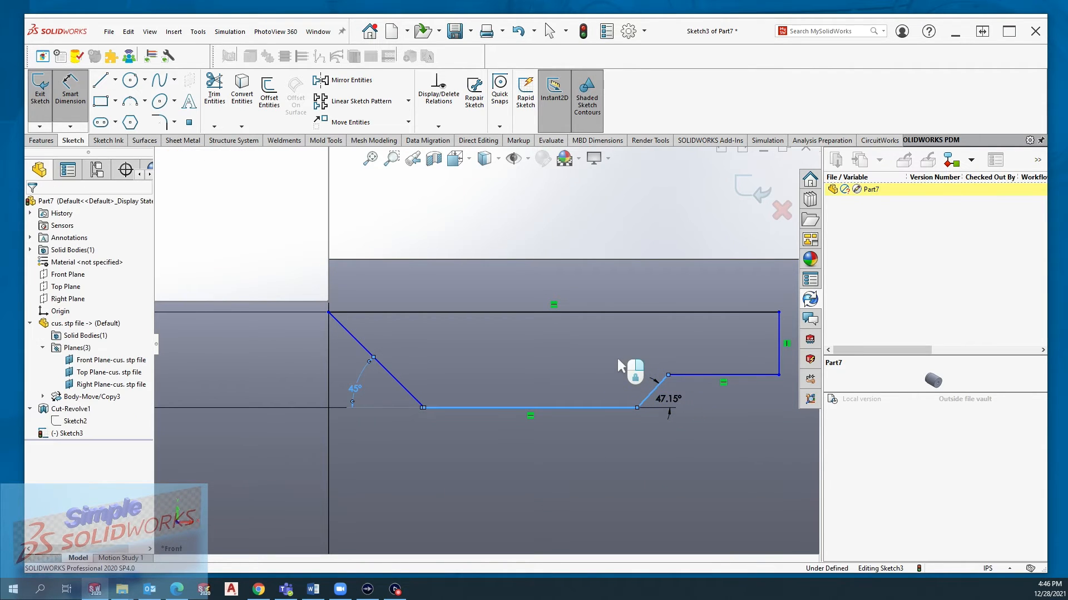
type("45")
key("Return")
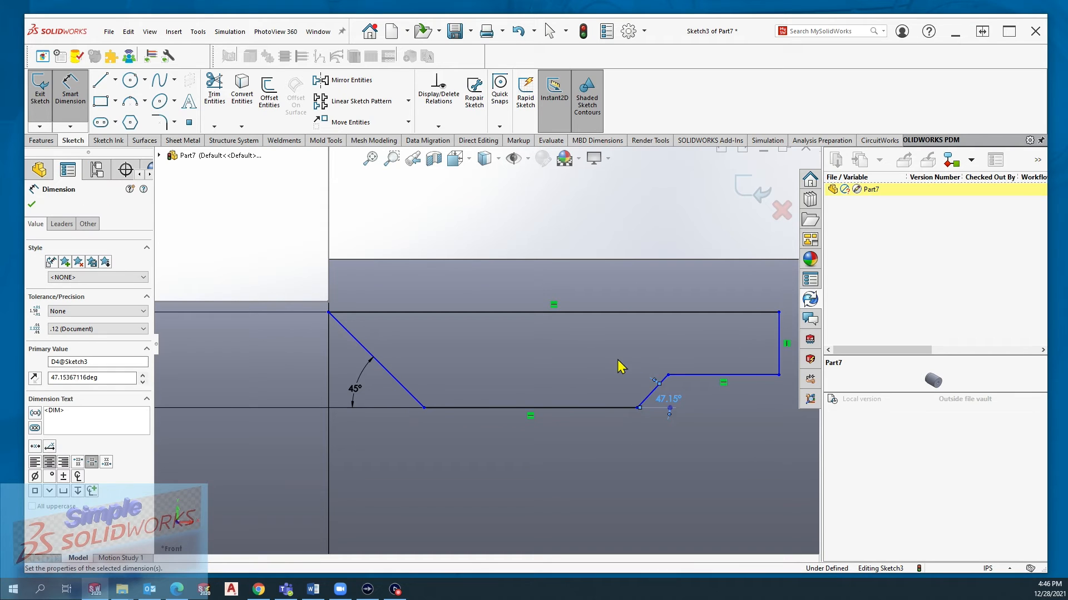
scroll(641, 353, "up", 3)
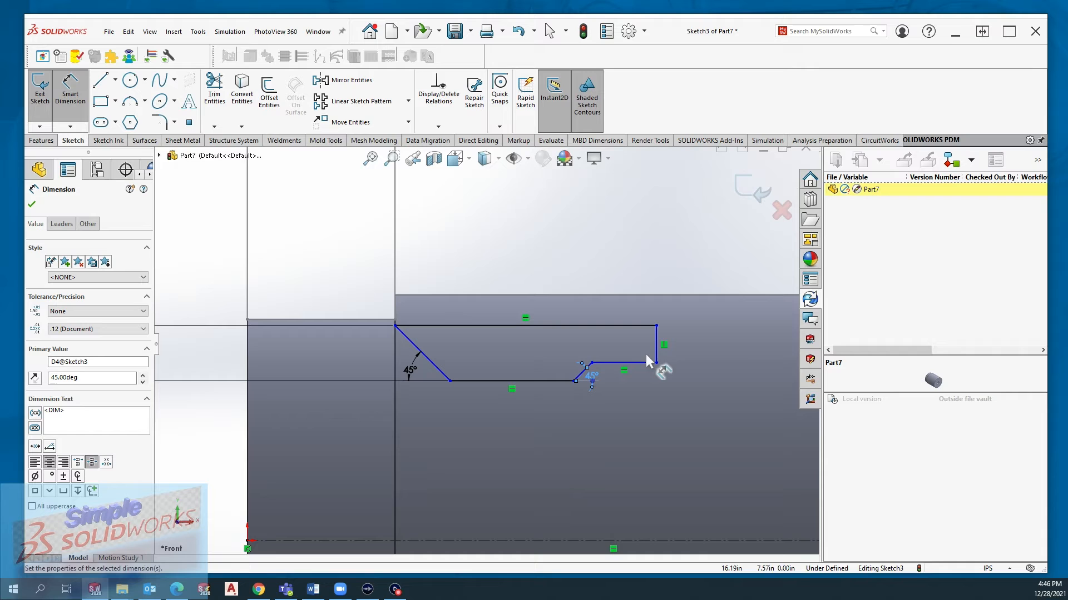
scroll(439, 331, "down", 3)
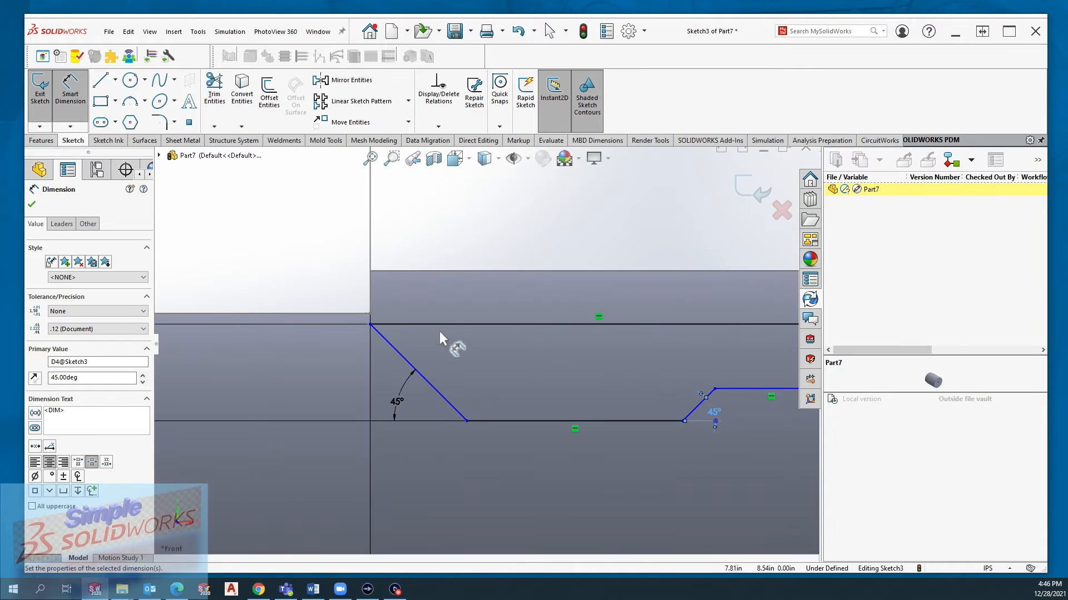
key("Escape")
Step: Set the diameter dimension of the profile's upper horizontal line to 23 in
scroll(491, 329, "up", 3)
scroll(490, 334, "up", 5)
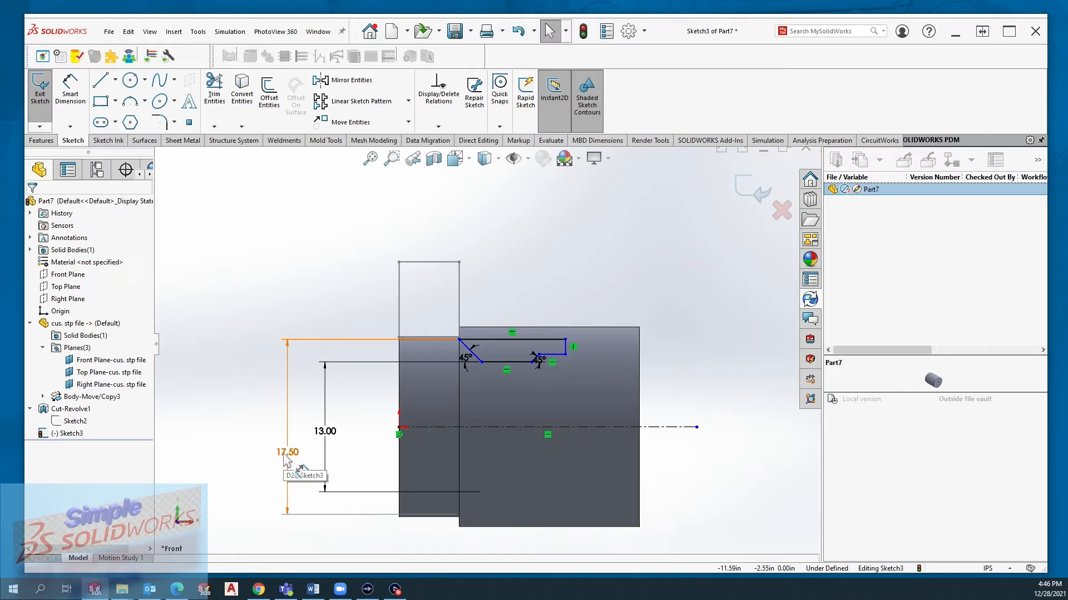
double_click(285, 453)
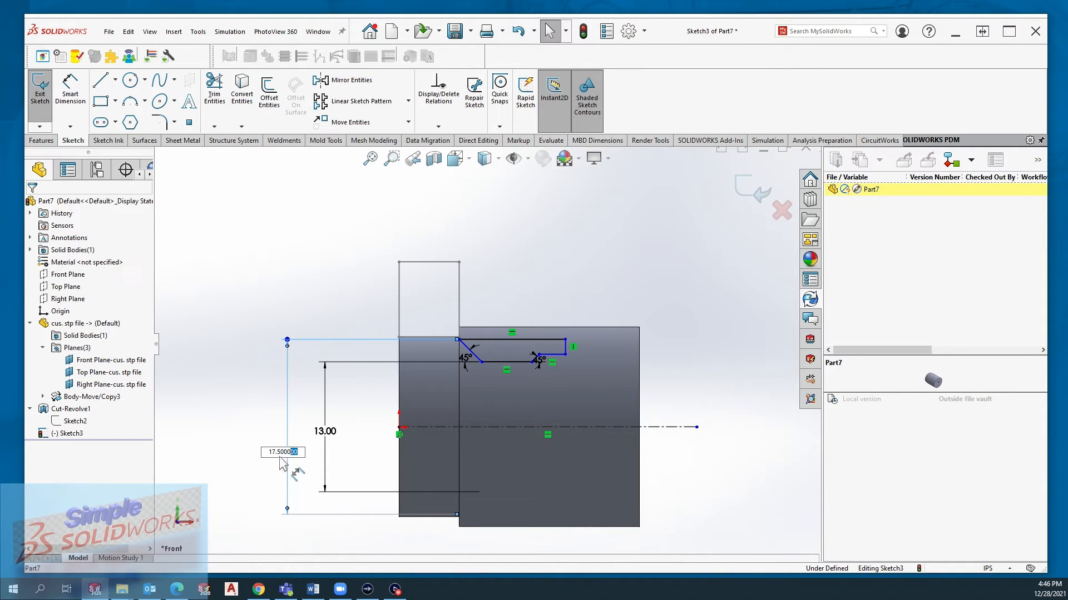
left_click_drag(285, 460, 251, 447)
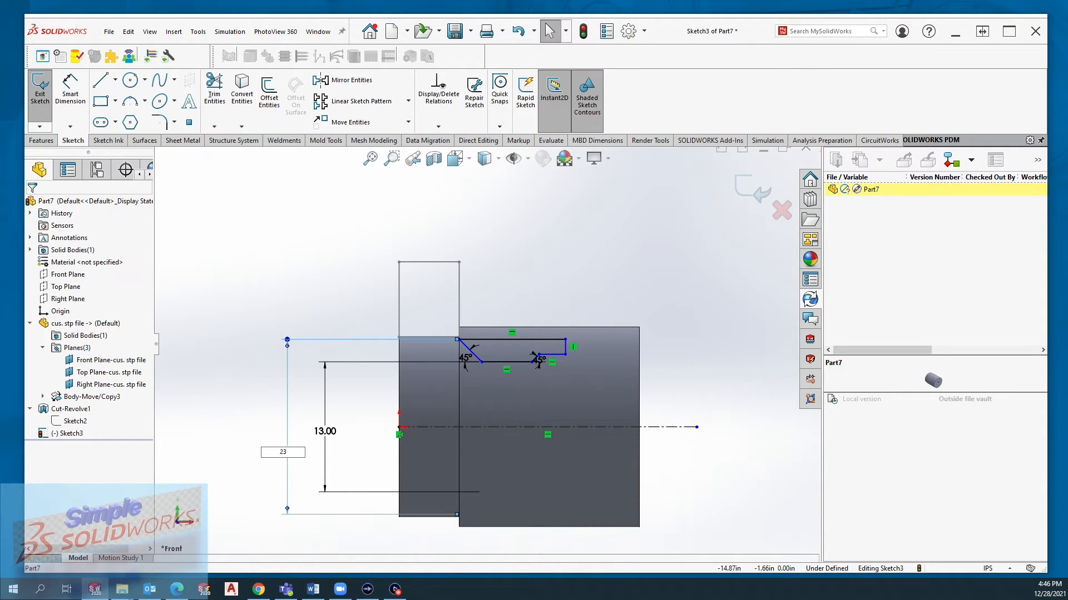
key("Return")
Step: Delete the long angled line joining the profile's lowest and upper horizontal lines
scroll(497, 311, "down", 5)
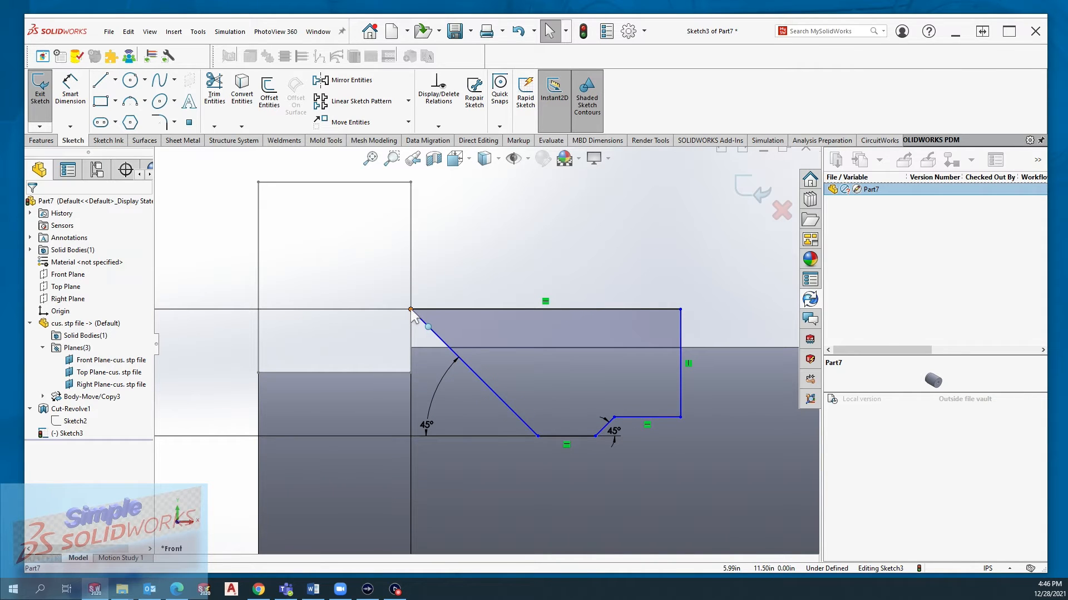
left_click(425, 324)
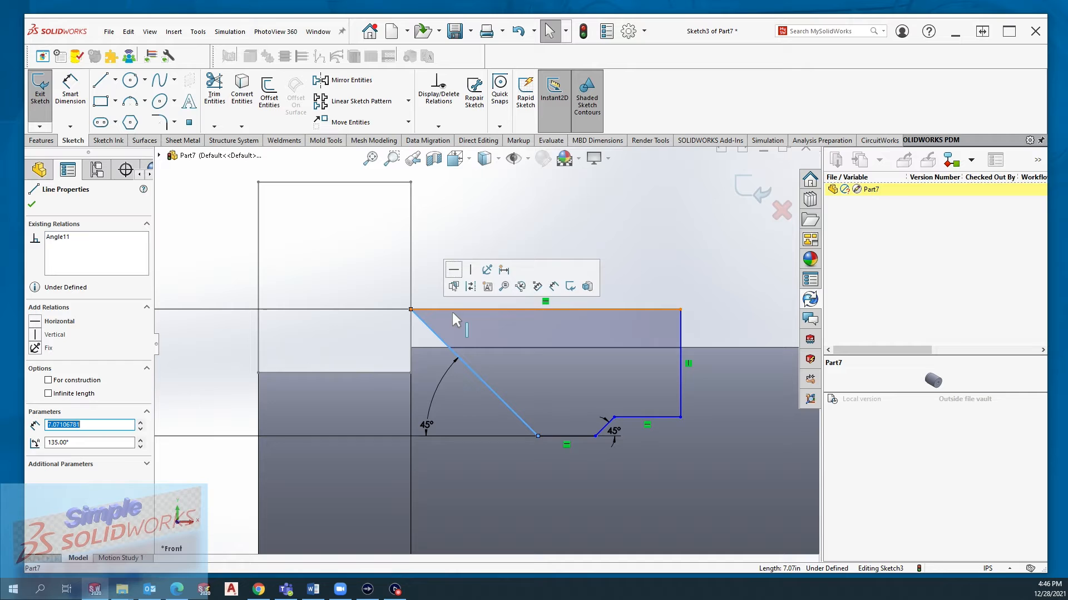
key("Delete")
left_click(474, 301)
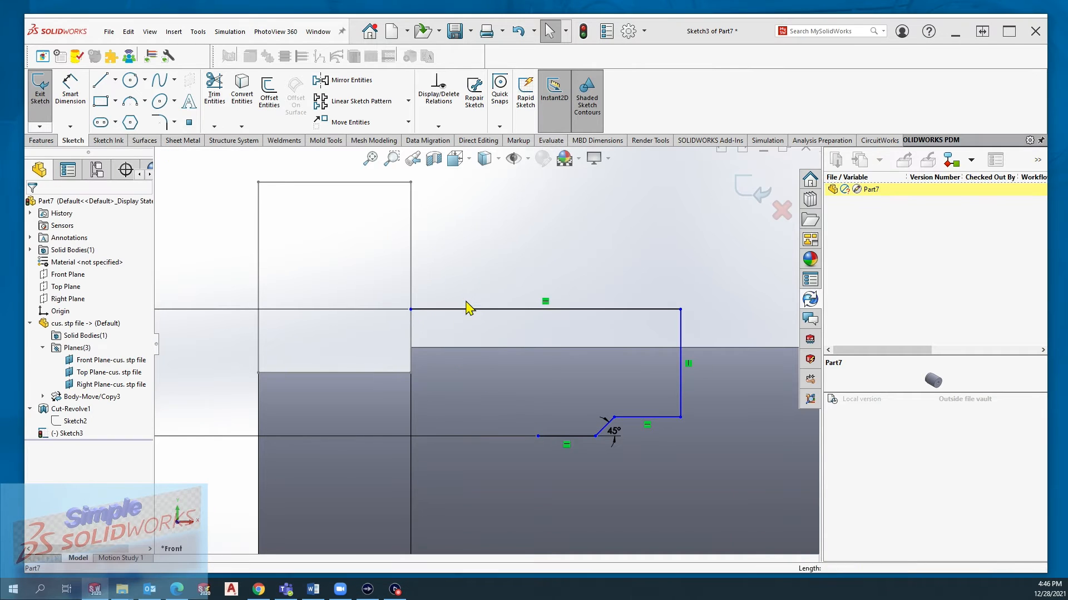
Step: Close the profile with a shallow line from the lowest line's open end to the shoulder edge and a vertical line about 3.4 in up to the upper line
scroll(462, 323, "up", 1)
left_click(100, 79)
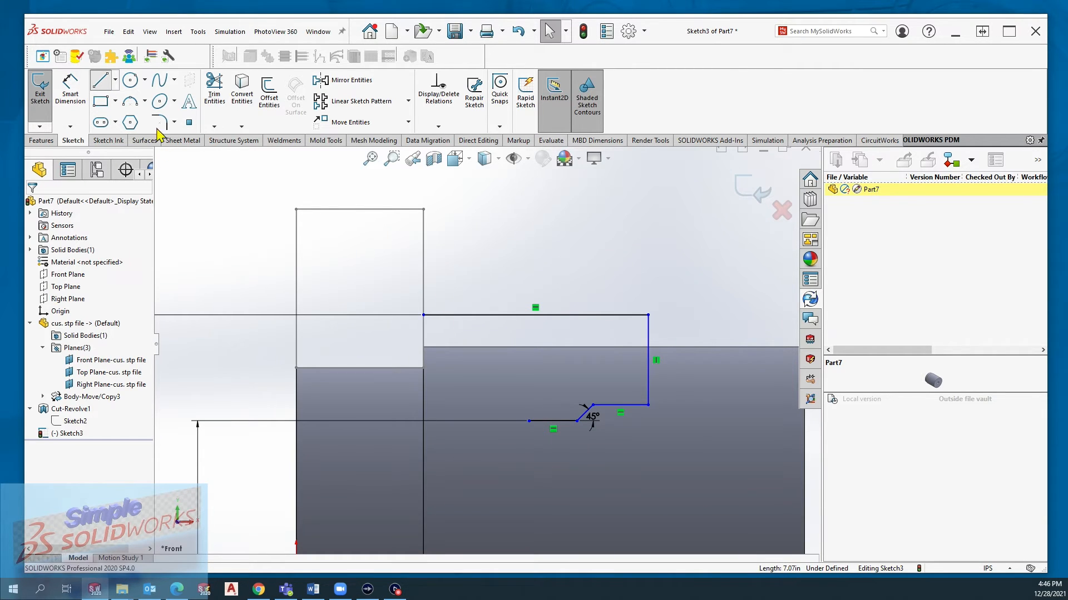
left_click(529, 421)
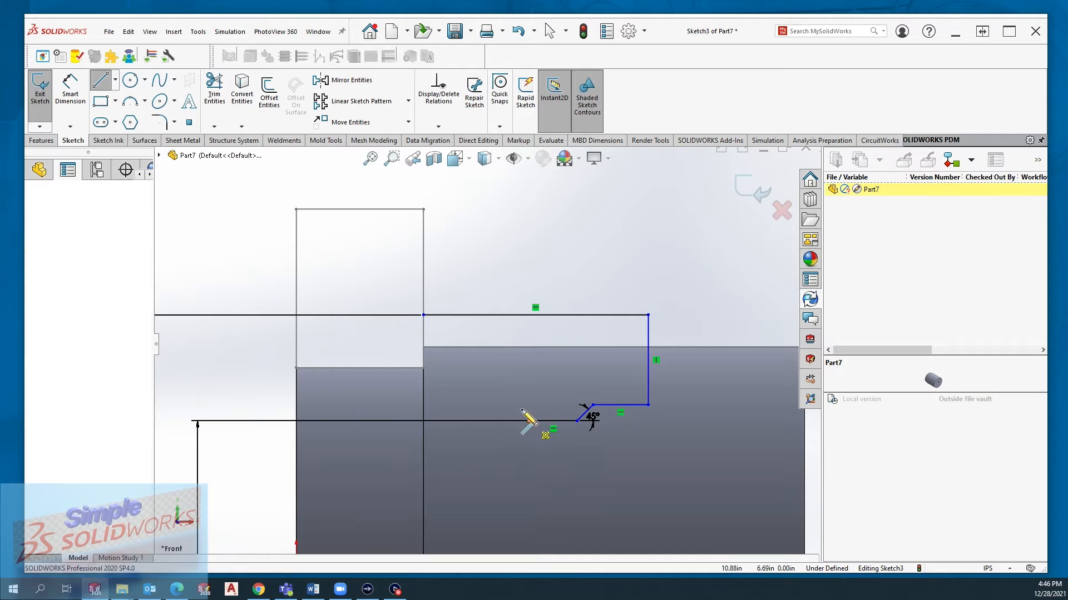
left_click(423, 387)
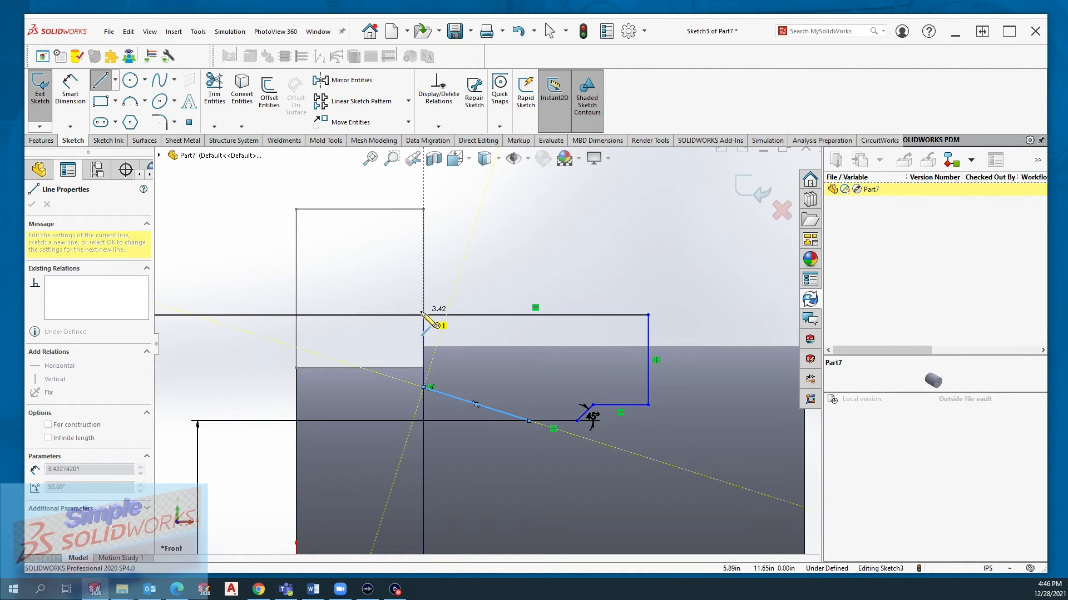
left_click(424, 315)
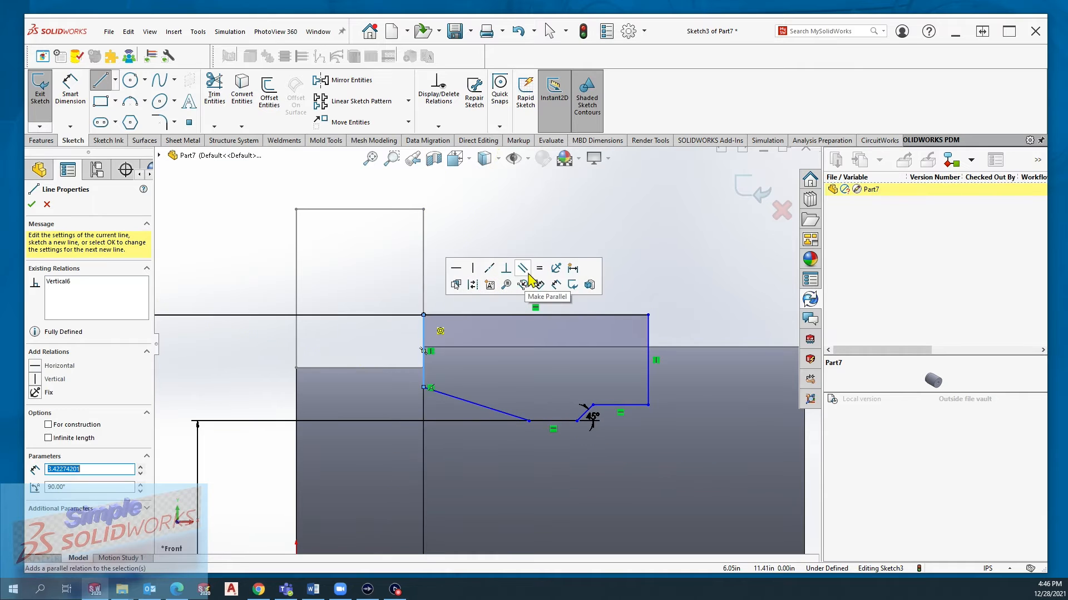
key("Escape")
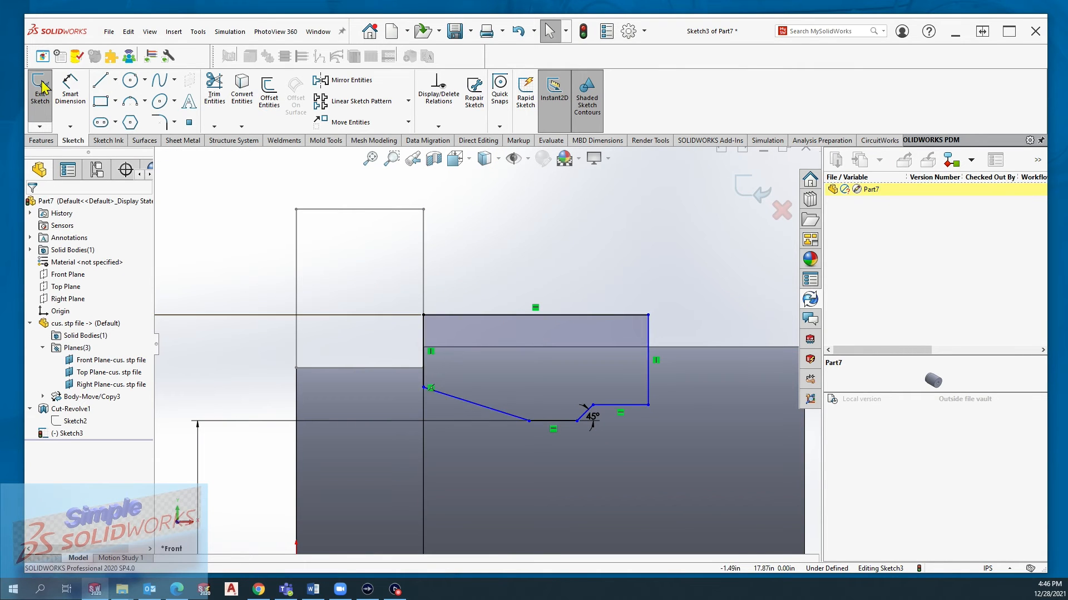
Step: Dimension the angle between the shallow angled line and the new vertical line as 100°
left_click(68, 86)
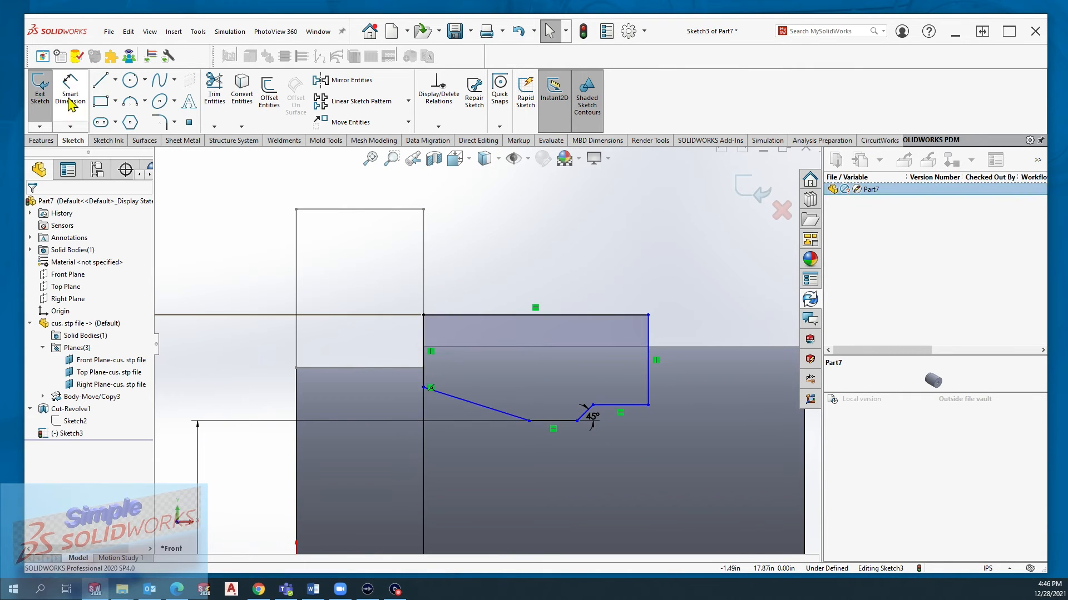
left_click(436, 393)
left_click(423, 377)
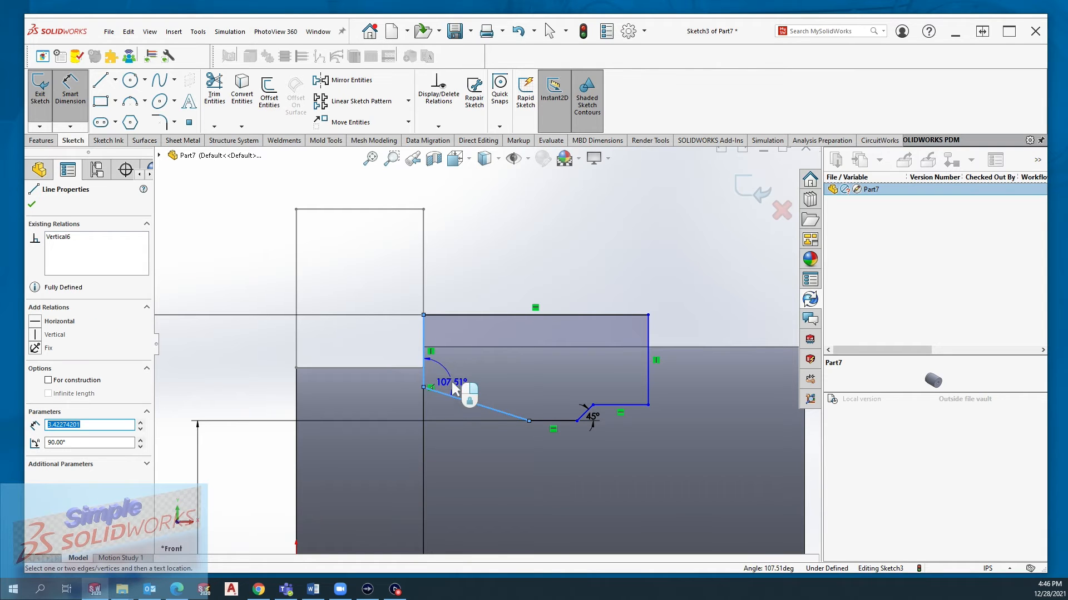
left_click(437, 383)
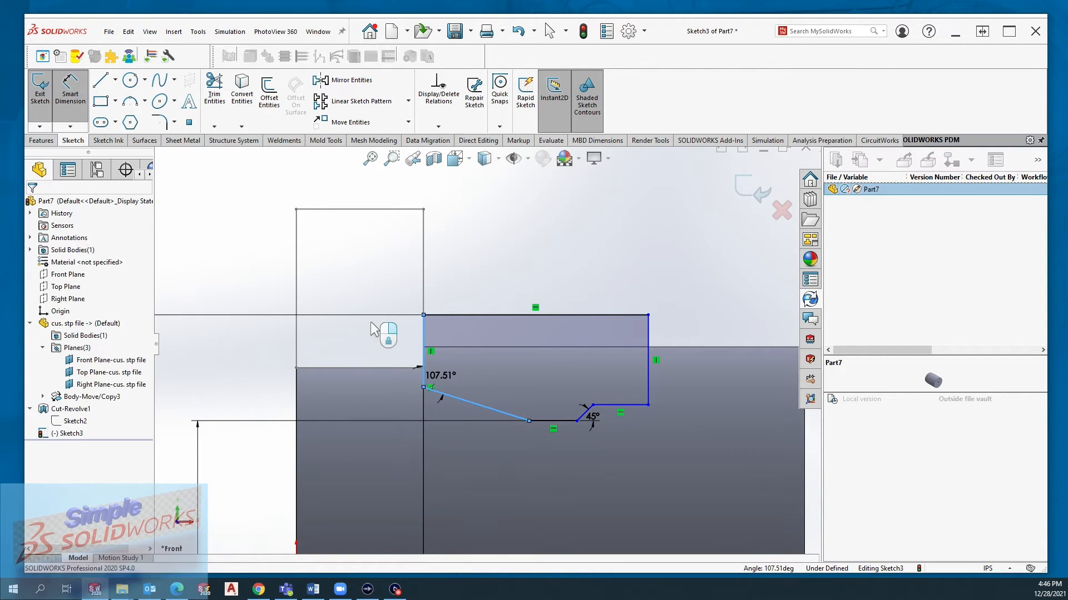
type("100")
key("Return")
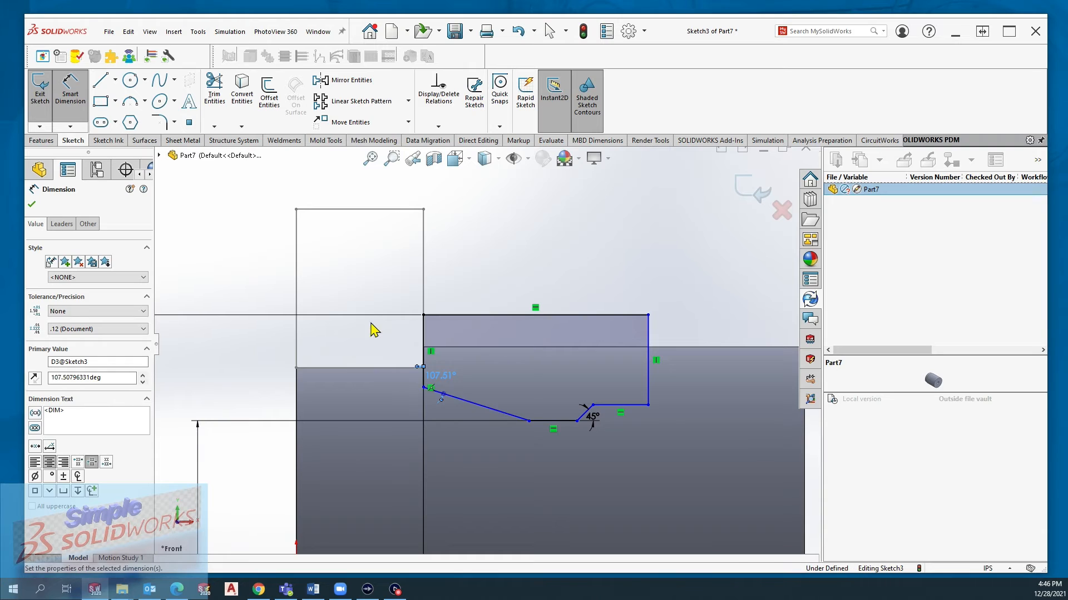
Step: Dimension the horizontal distance from the profile's shoulder-side vertical line to the far end of the shallow angled line as 5 in
scroll(563, 399, "down", 2)
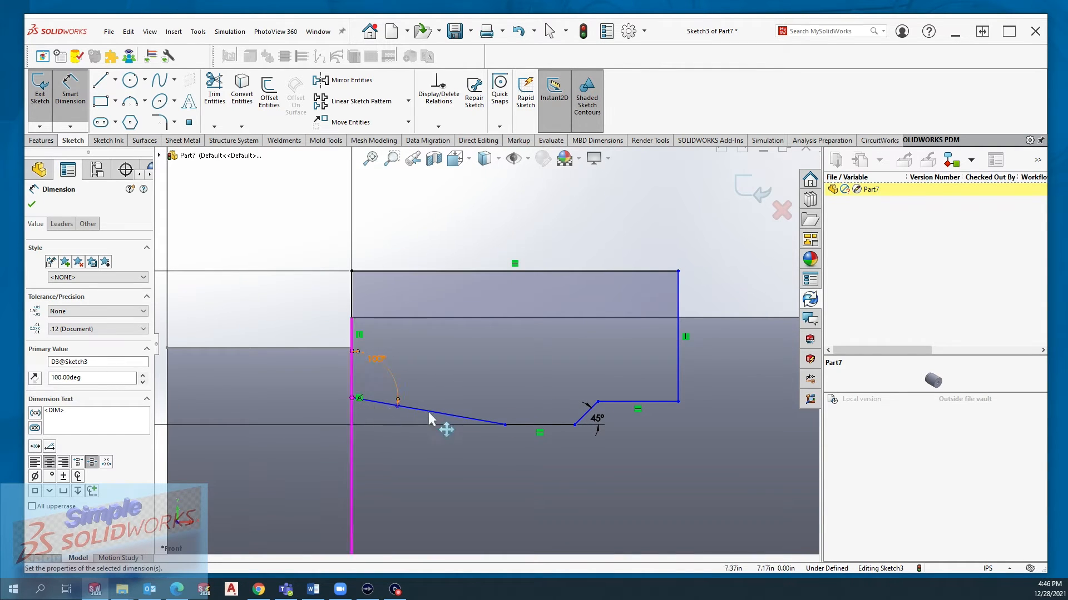
left_click(505, 425)
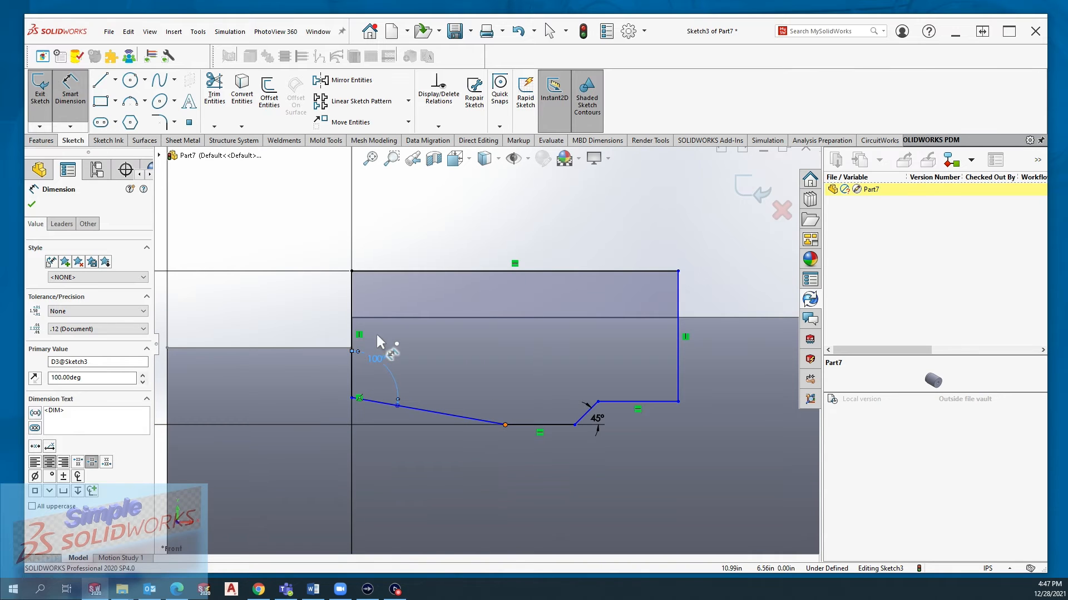
left_click(355, 337)
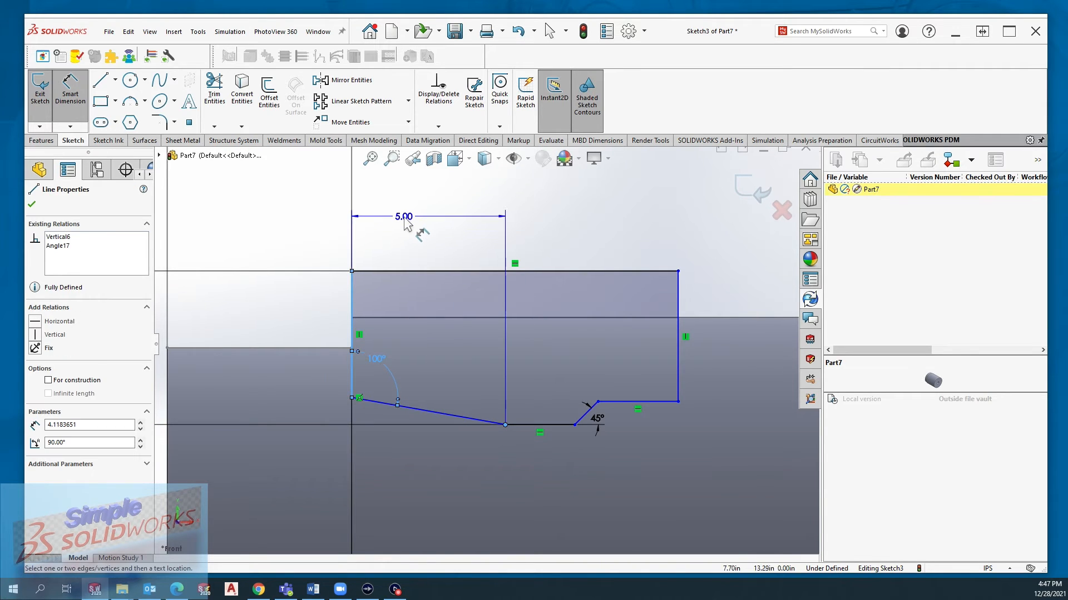
left_click(406, 217)
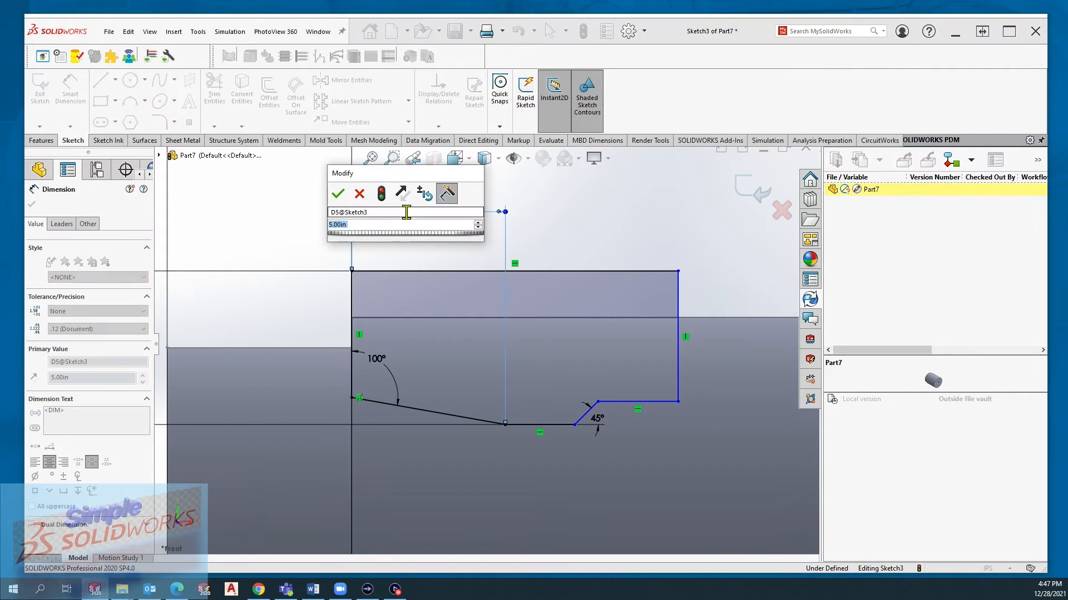
key("Return")
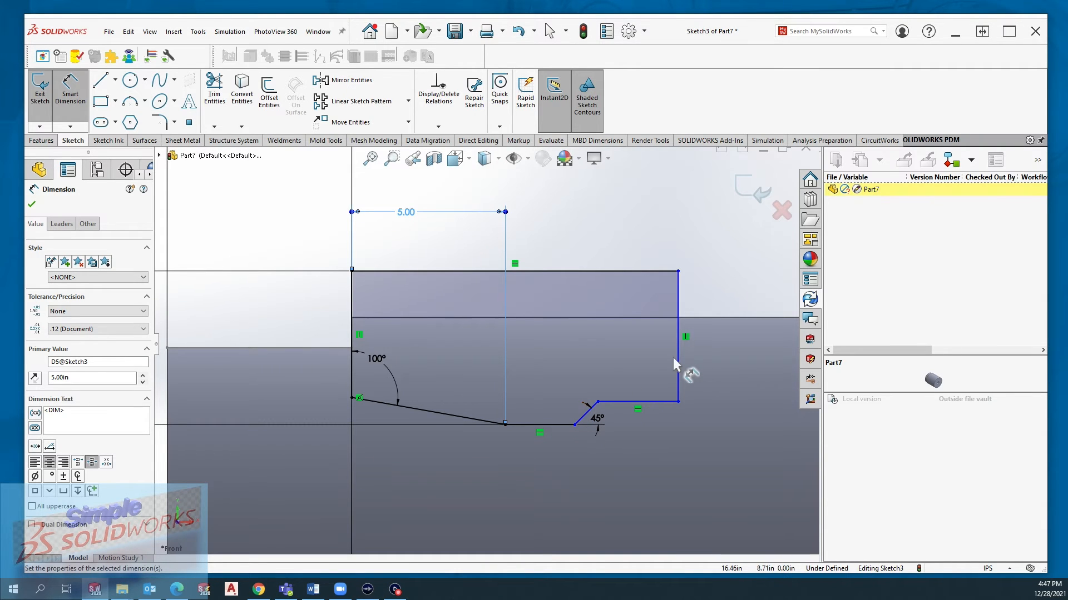
Step: Dimension the profile's overall width between its two vertical lines as 10 in
left_click(679, 362)
left_click(353, 294)
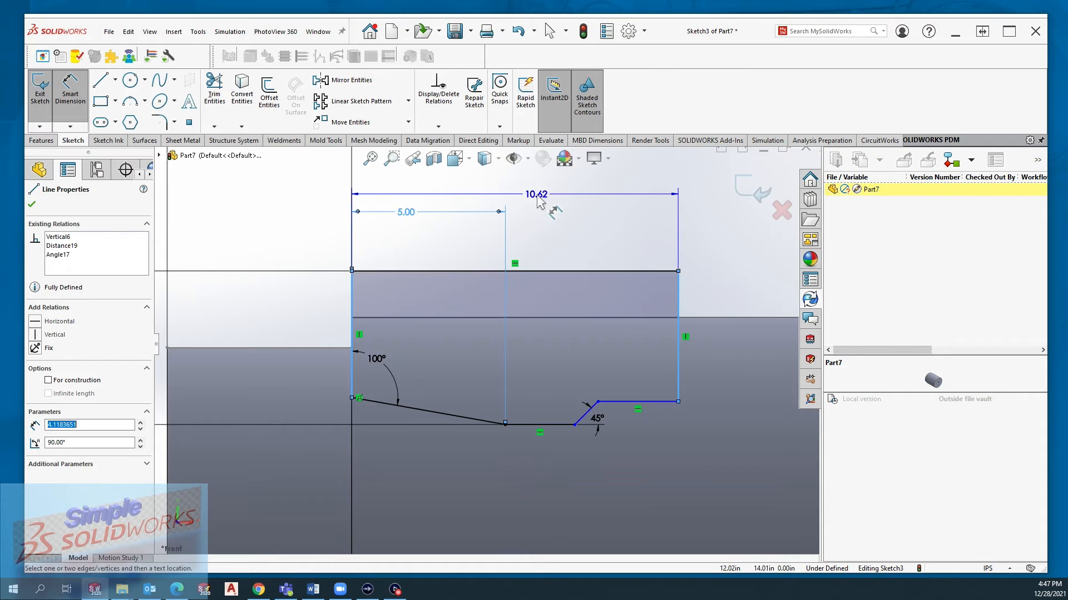
left_click(518, 195)
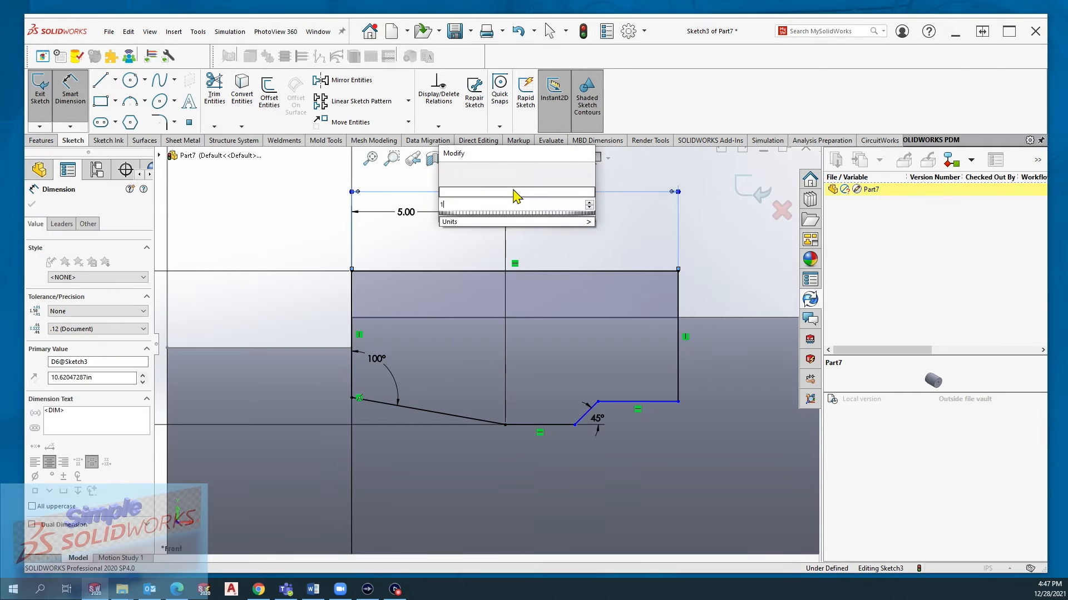
type("10")
key("Return")
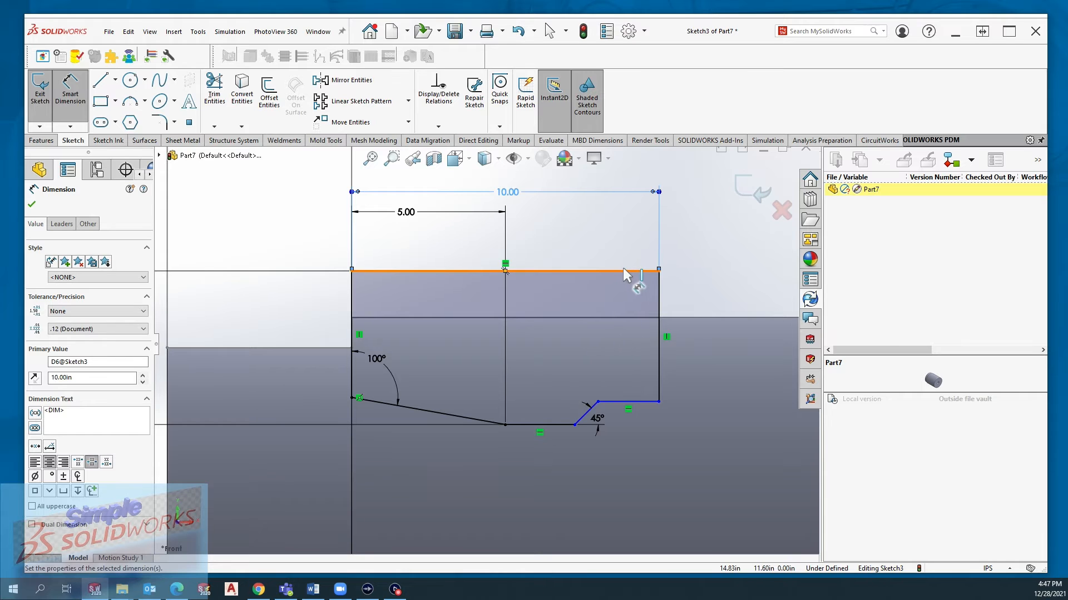
Step: Add a diameter dimension of 14.5 in between the profile's short horizontal step line and the centerline
left_click(626, 401)
key("z")
key("z")
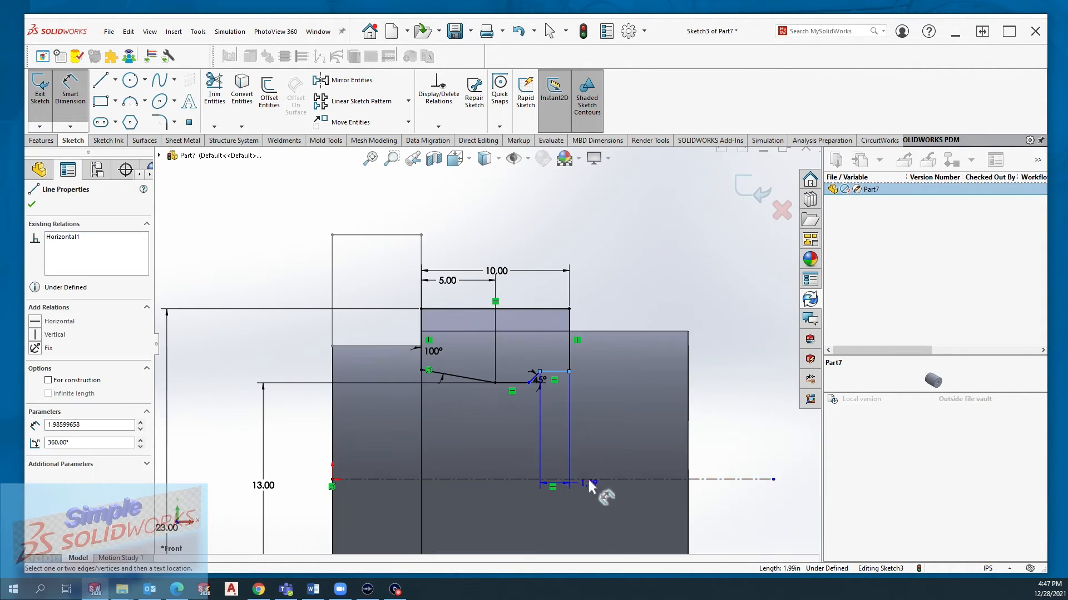
left_click(588, 478)
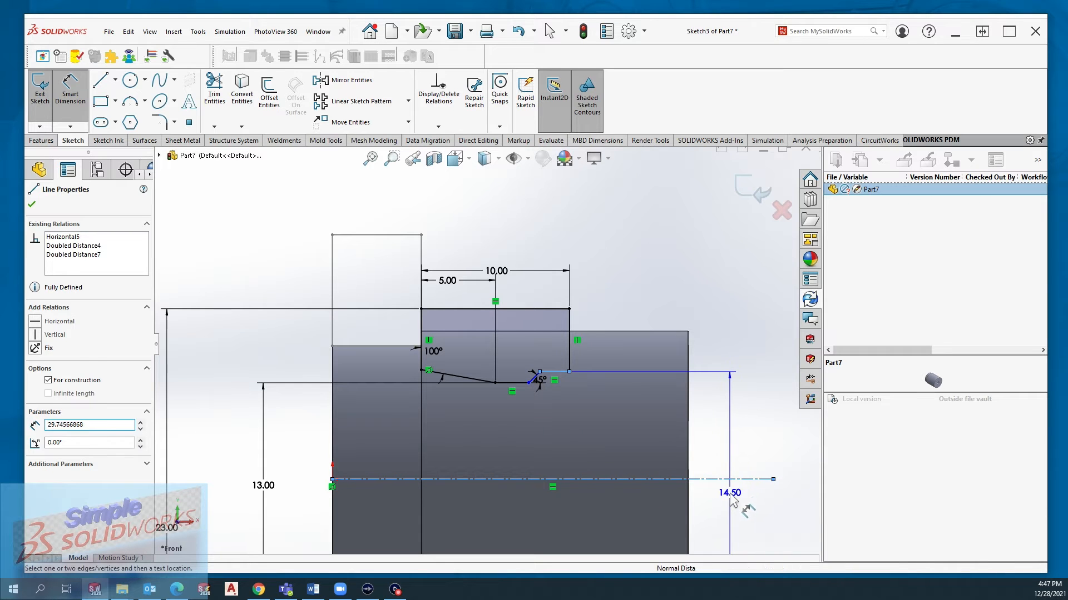
left_click(732, 496)
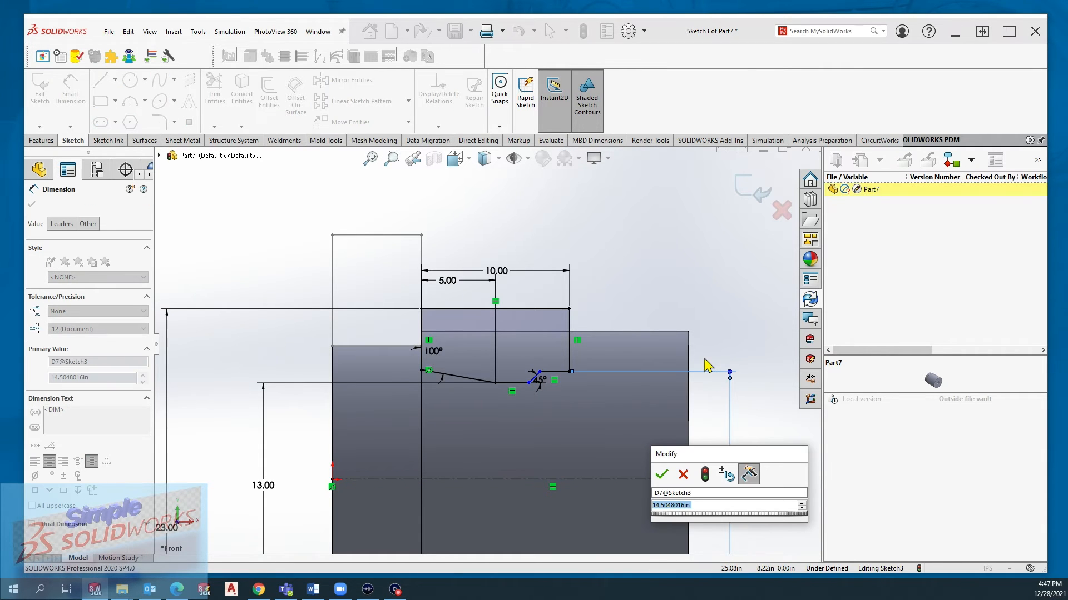
type("14.5")
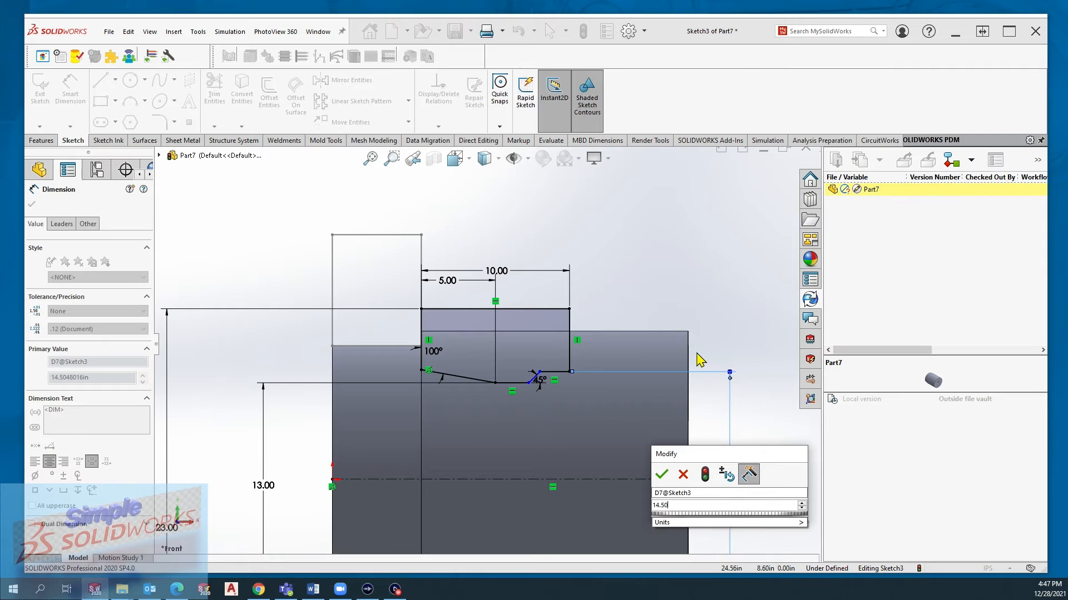
key("Return")
Step: Dimension the length of the short horizontal step line beside the 45° line as 2 in
scroll(541, 378, "down", 5)
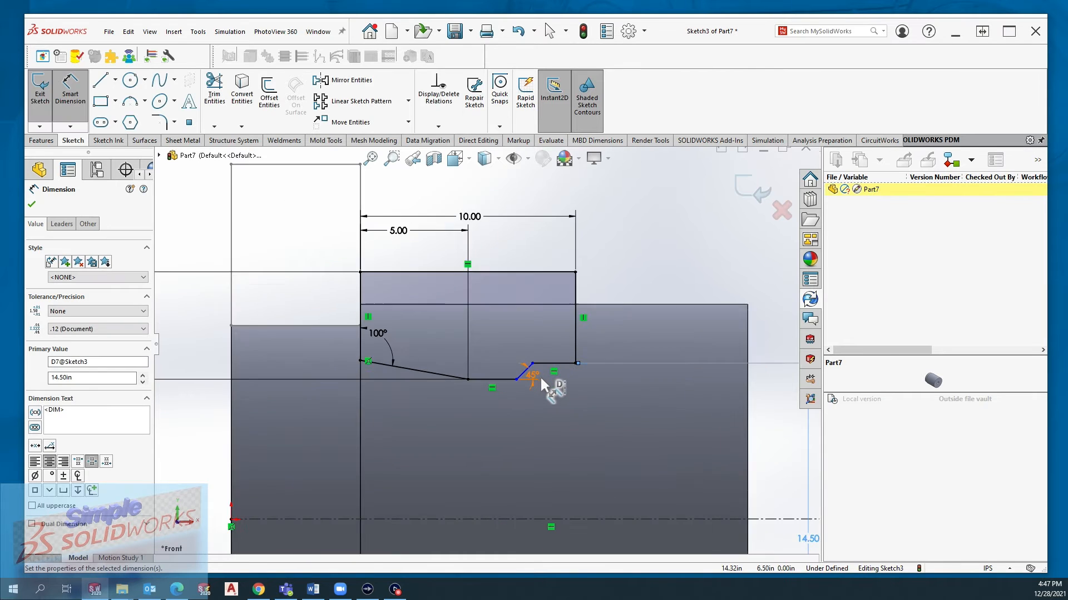
scroll(540, 376, "down", 2)
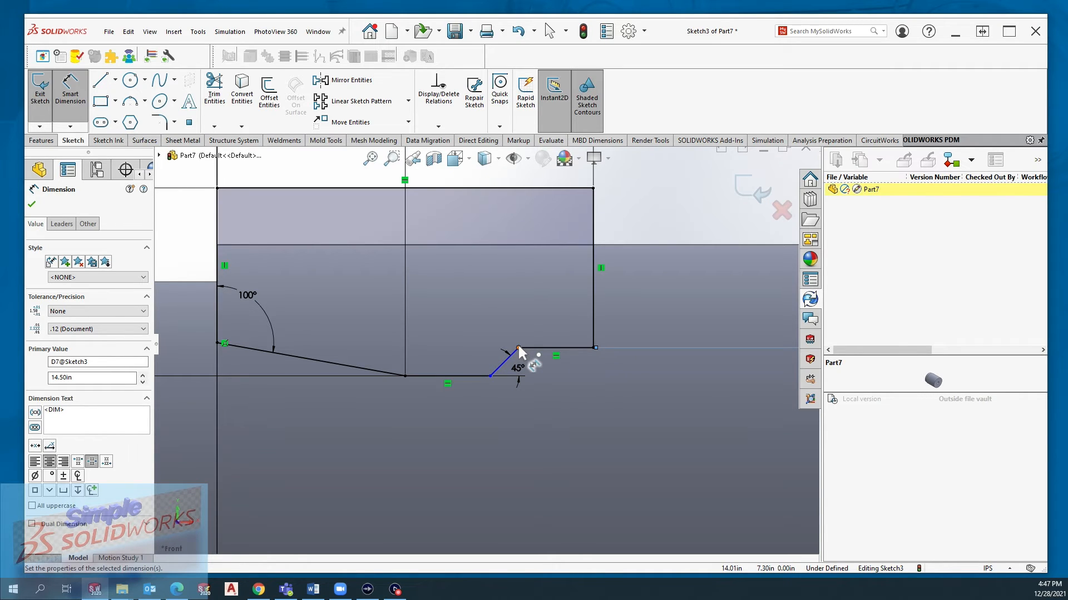
left_click(544, 348)
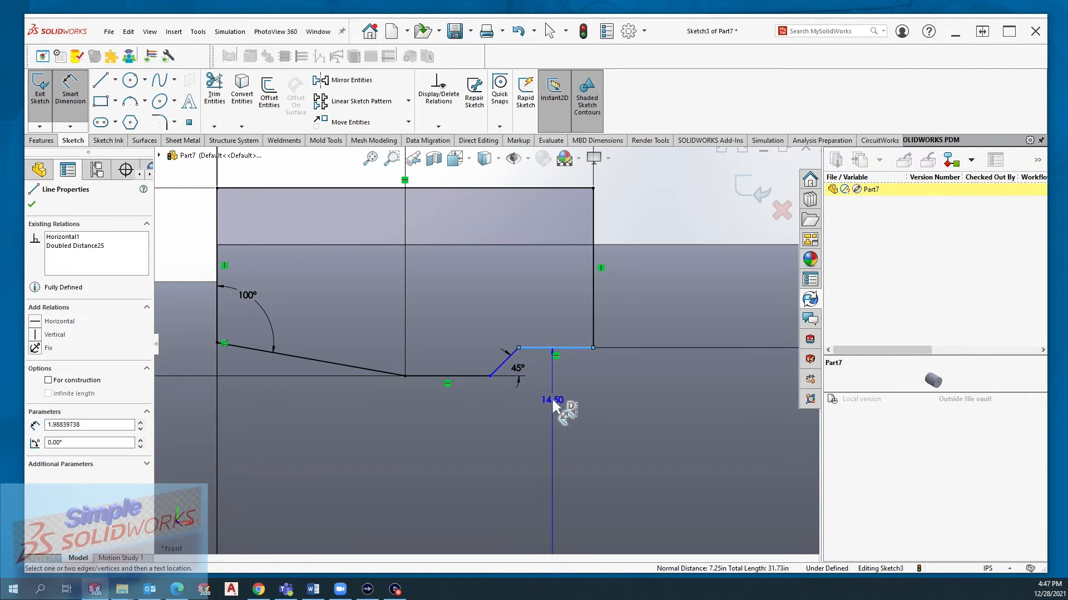
left_click(543, 333)
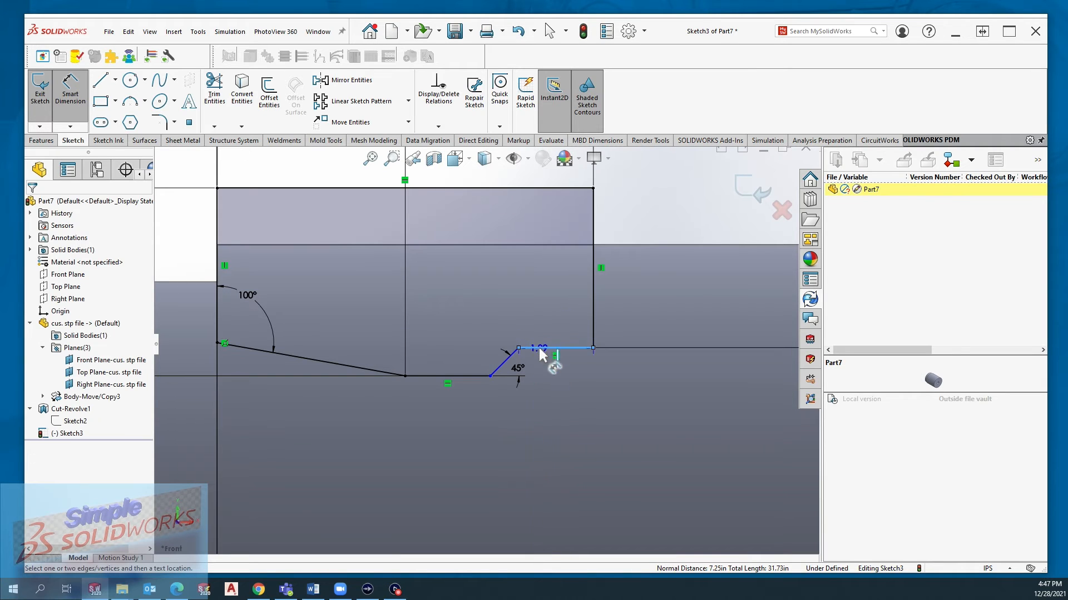
double_click(543, 326)
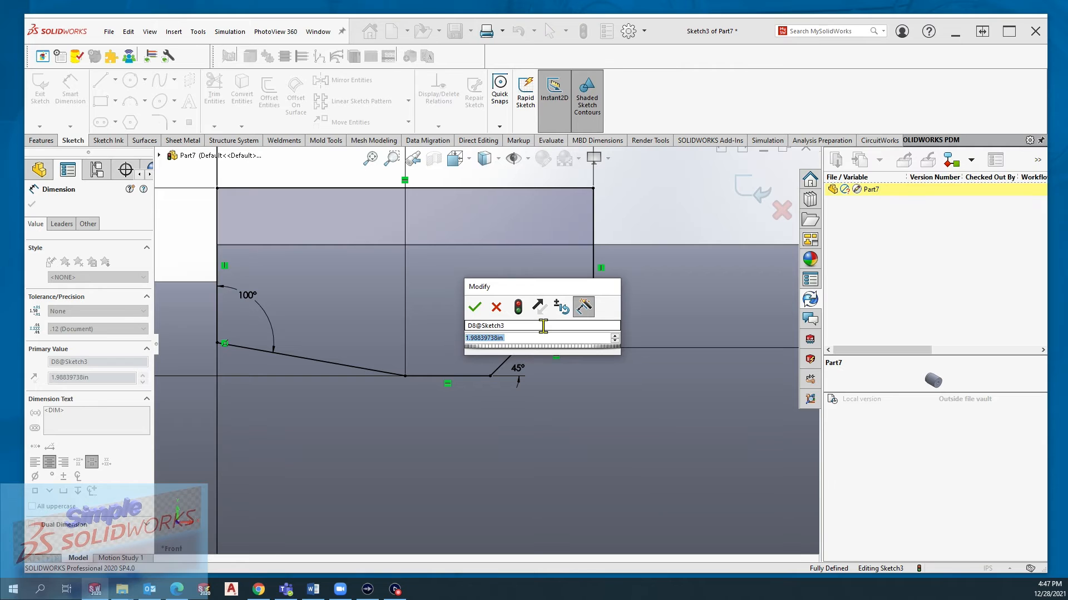
type("2.00.")
key("BackSpace")
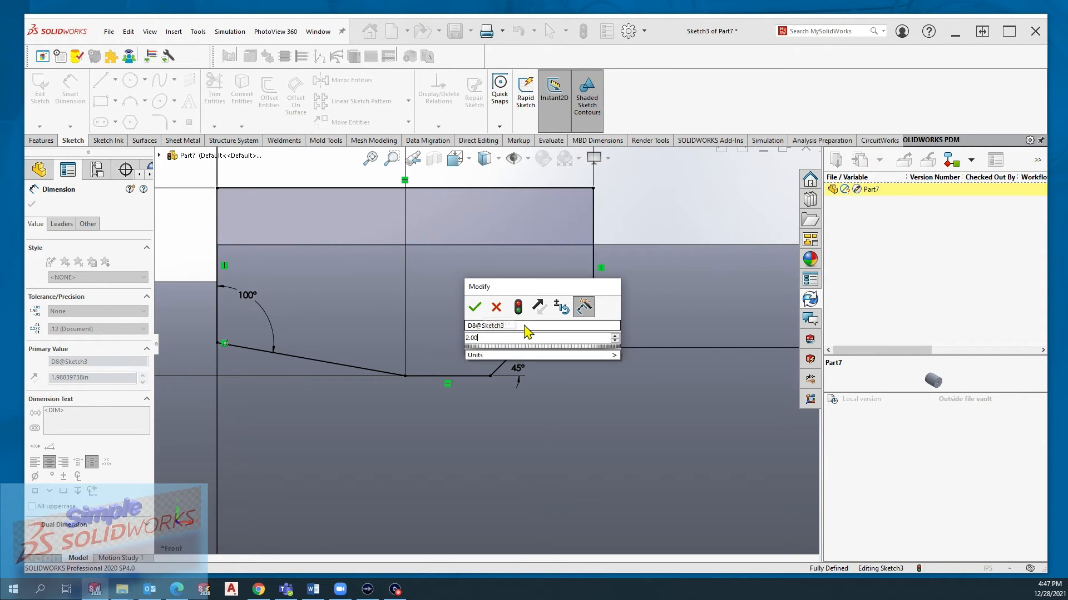
left_click(476, 309)
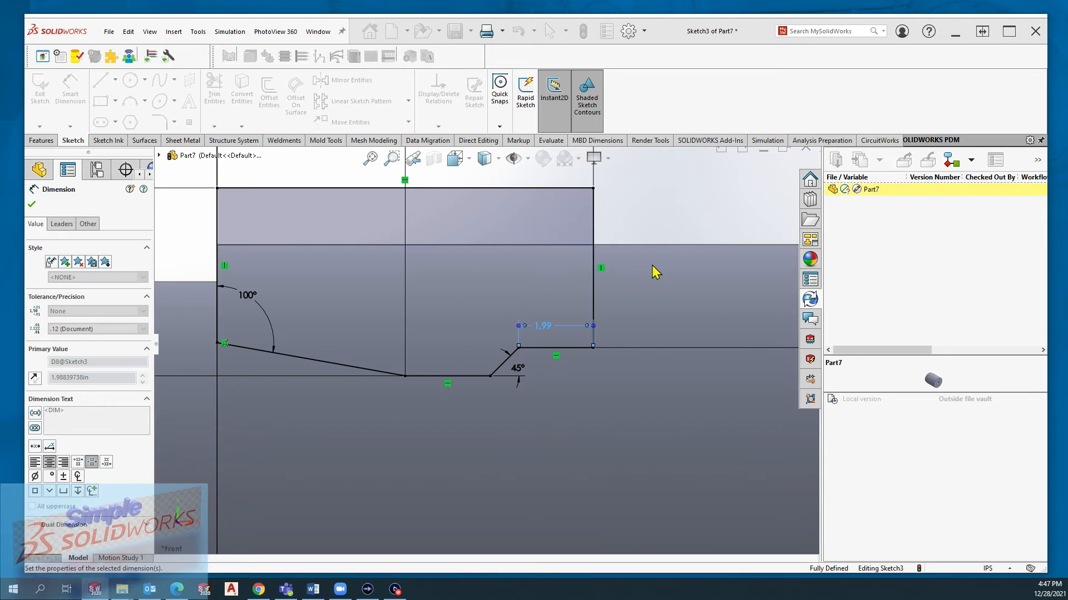
Step: Create a 360° blind revolved cut from the dimensioned profile about the centerline
middle_click_drag(593, 247, 599, 274)
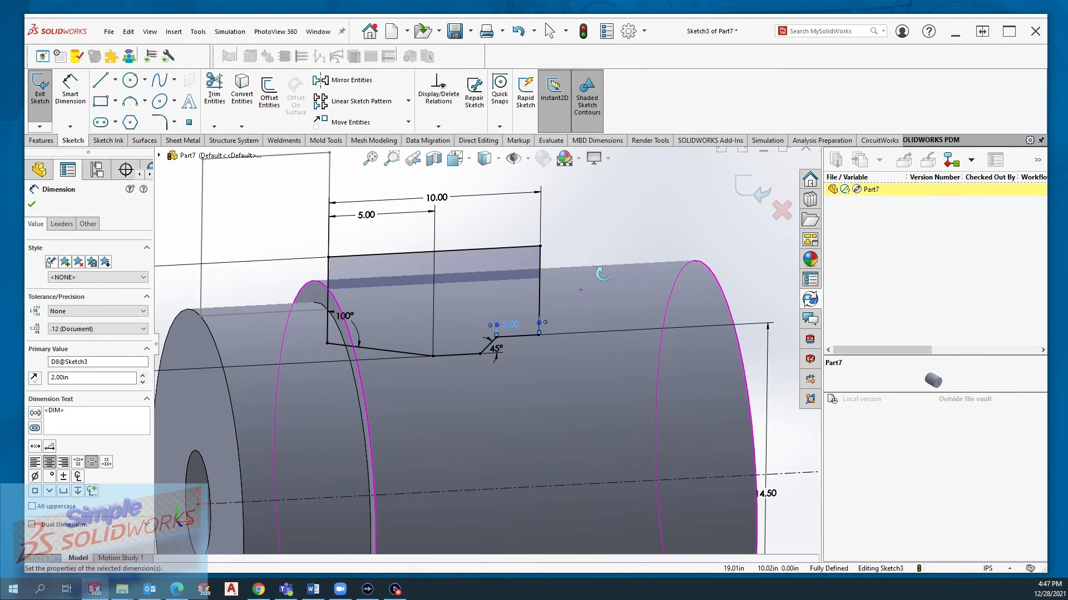
scroll(601, 275, "up", 2)
scroll(484, 268, "up", 3)
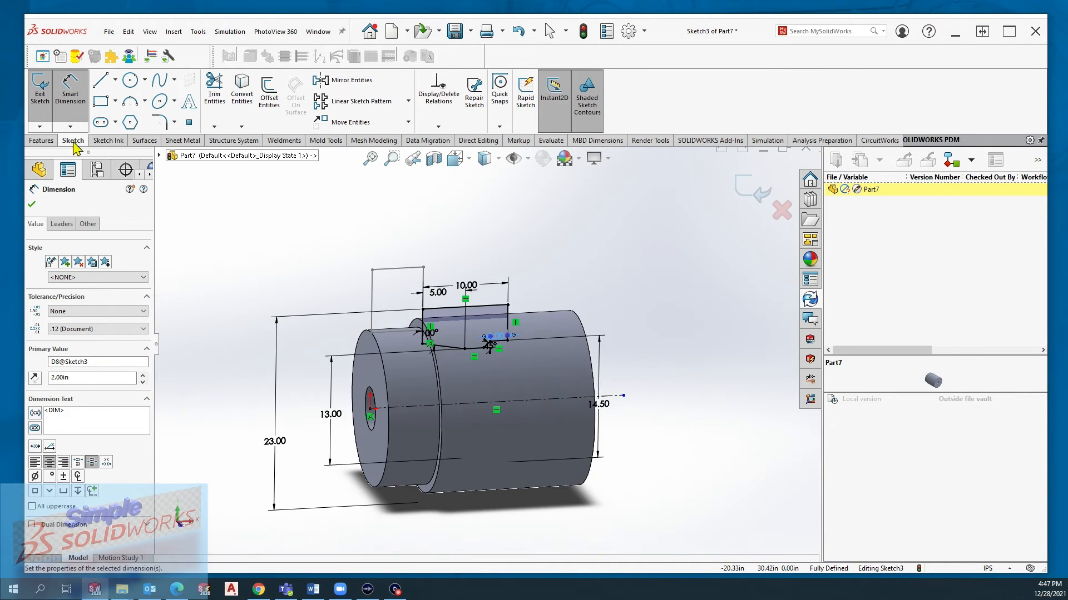
left_click(42, 141)
left_click(252, 111)
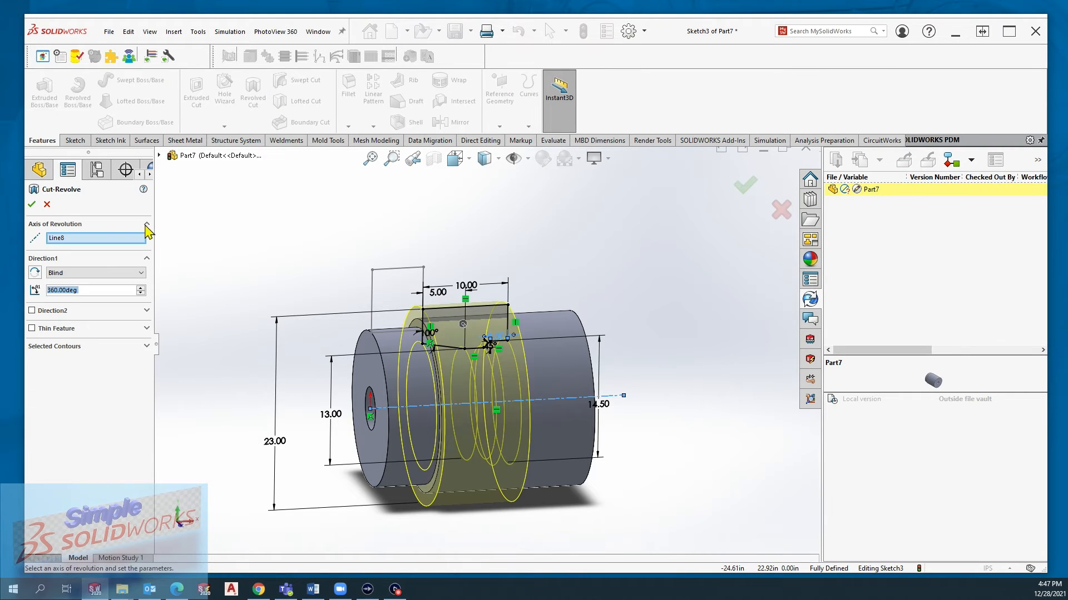
left_click(32, 205)
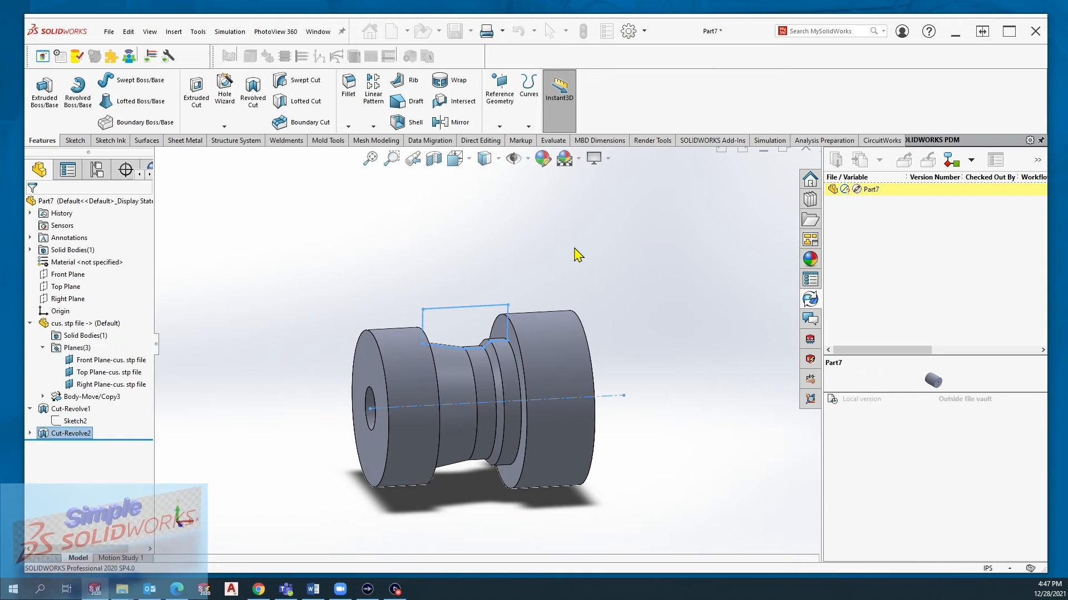
Step: View the new groove at an angle and collapse the imported STEP part's entry in the feature tree
middle_click_drag(549, 235, 611, 251)
key("Escape")
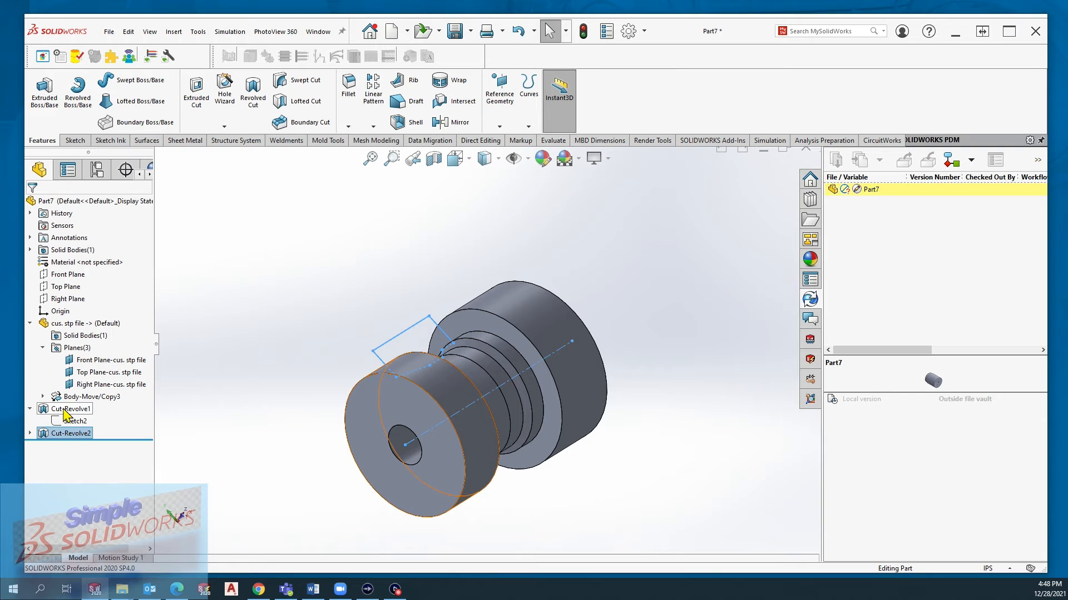
left_click(66, 437)
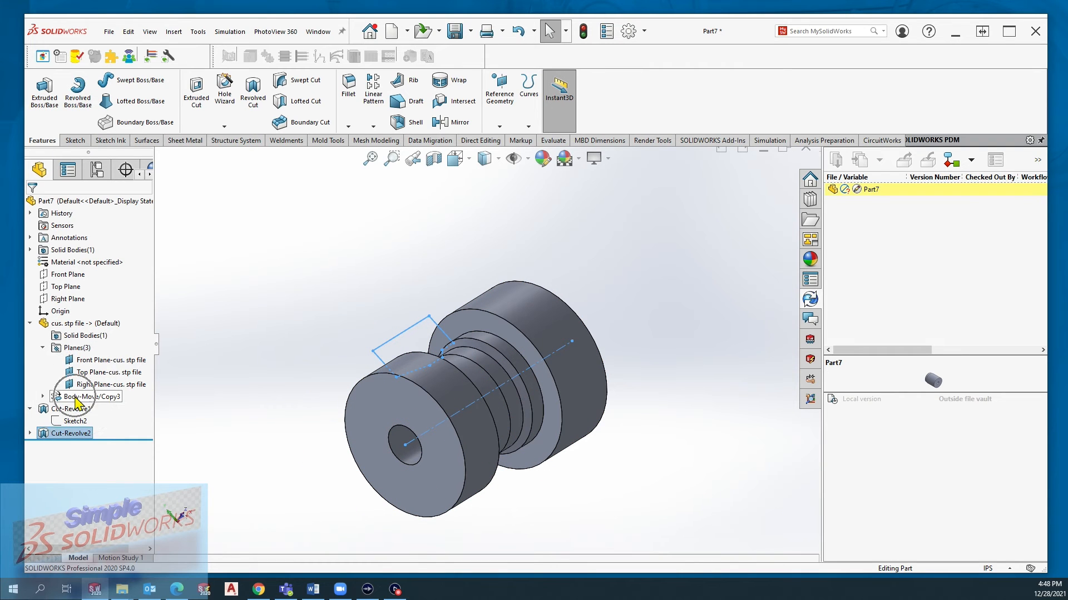
left_click(30, 324)
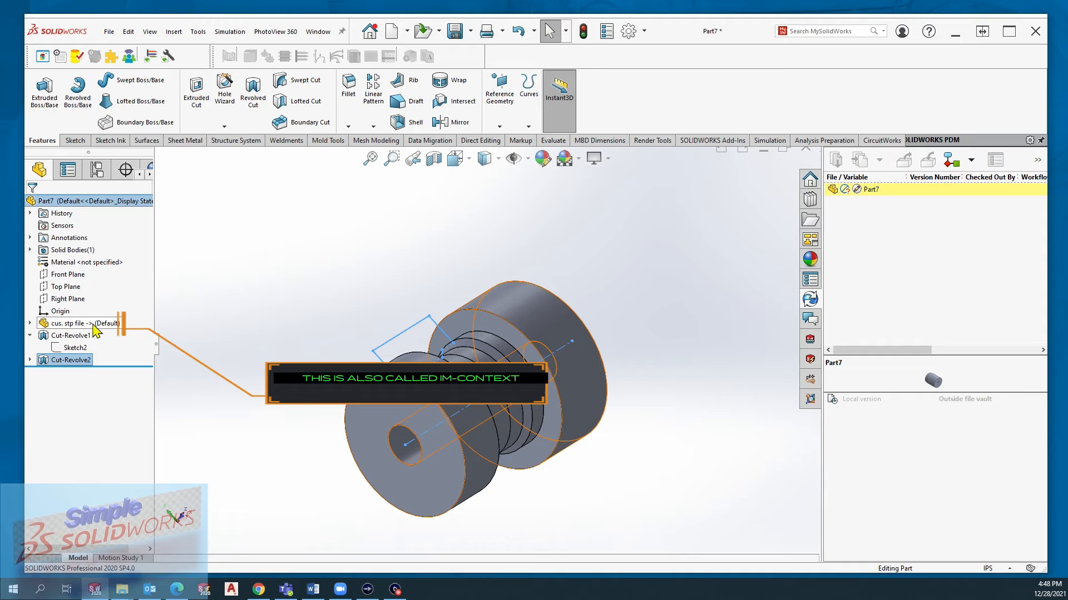
Step: Examine the revolved groove and the remaining cylinder sections from both ends of the part
middle_click_drag(256, 357, 241, 420)
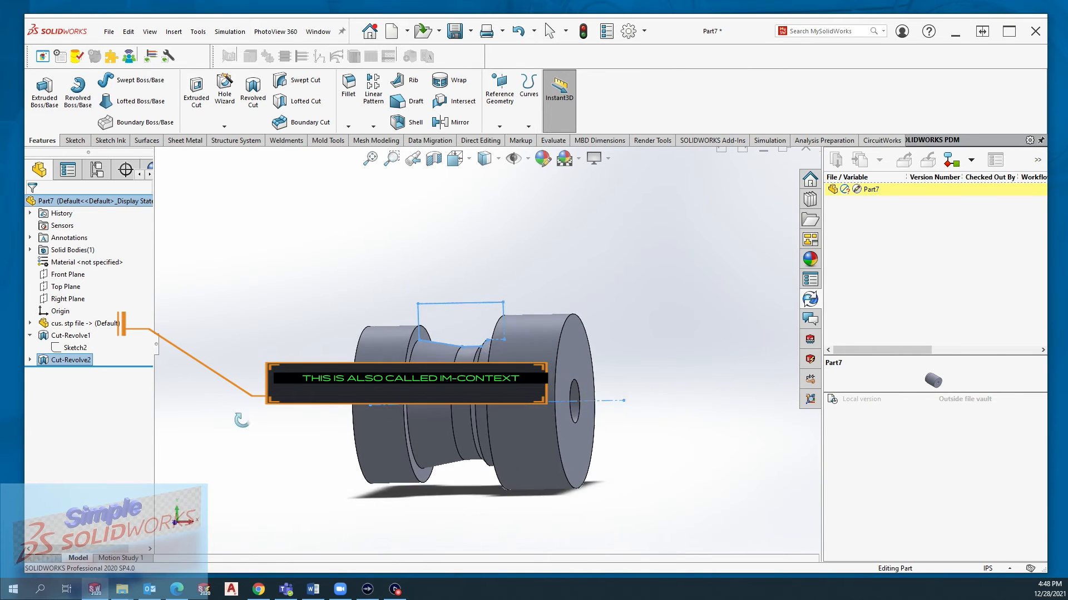
scroll(540, 356, "down", 5)
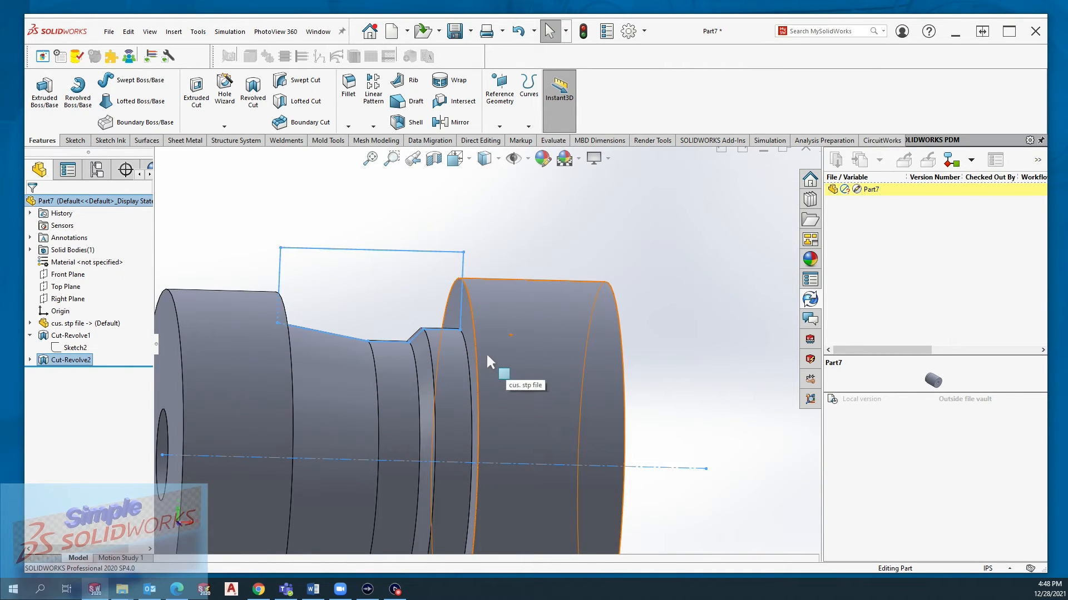
scroll(486, 352, "up", 3)
middle_click_drag(488, 373, 442, 369)
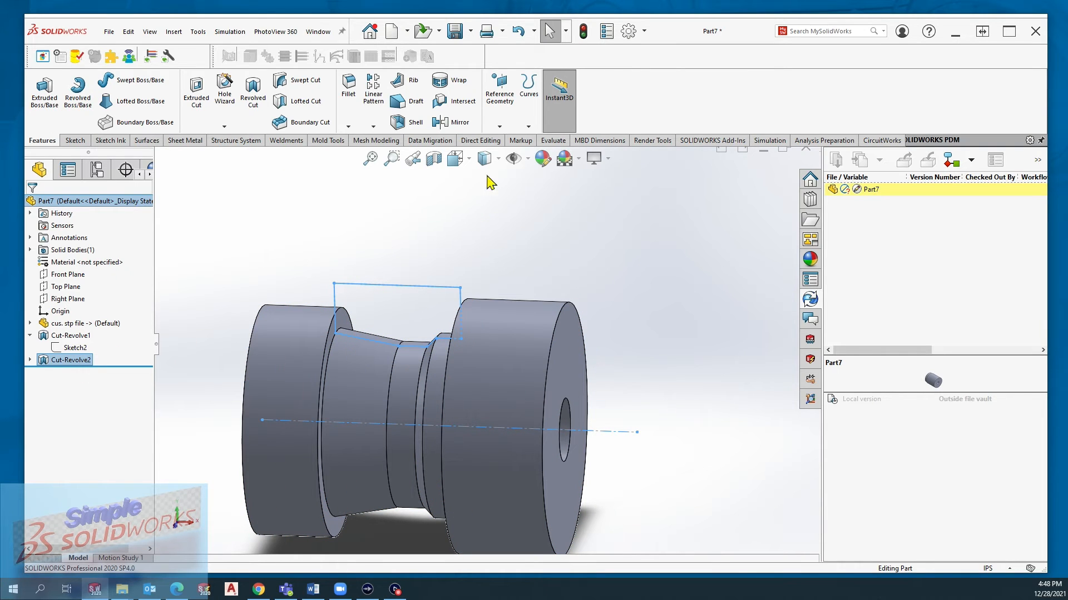
middle_click_drag(538, 312, 579, 333)
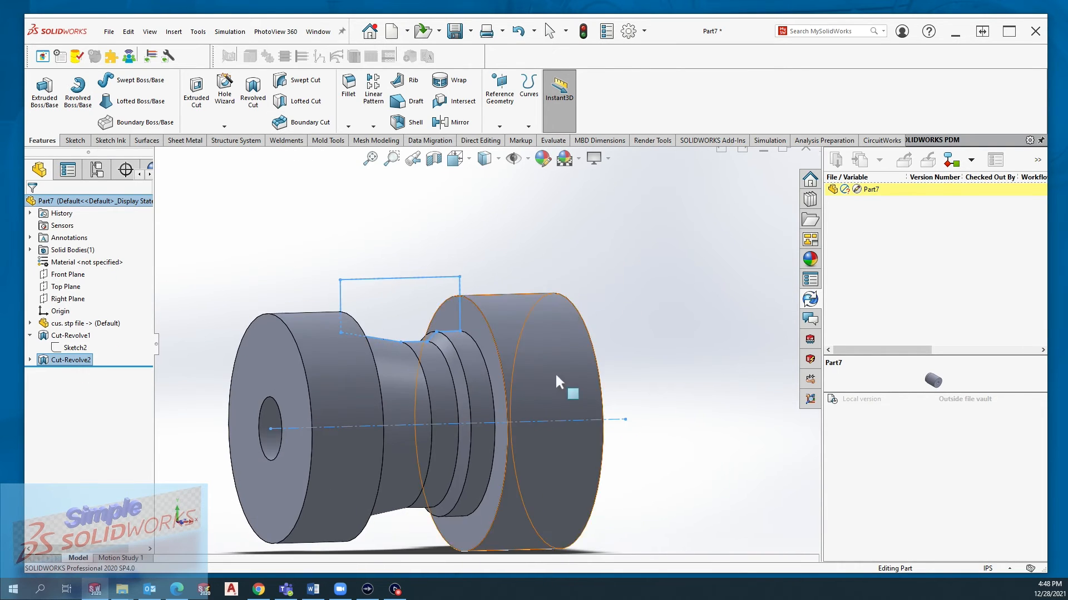
scroll(550, 373, "up", 3)
scroll(425, 408, "down", 2)
middle_click_drag(423, 405, 510, 380)
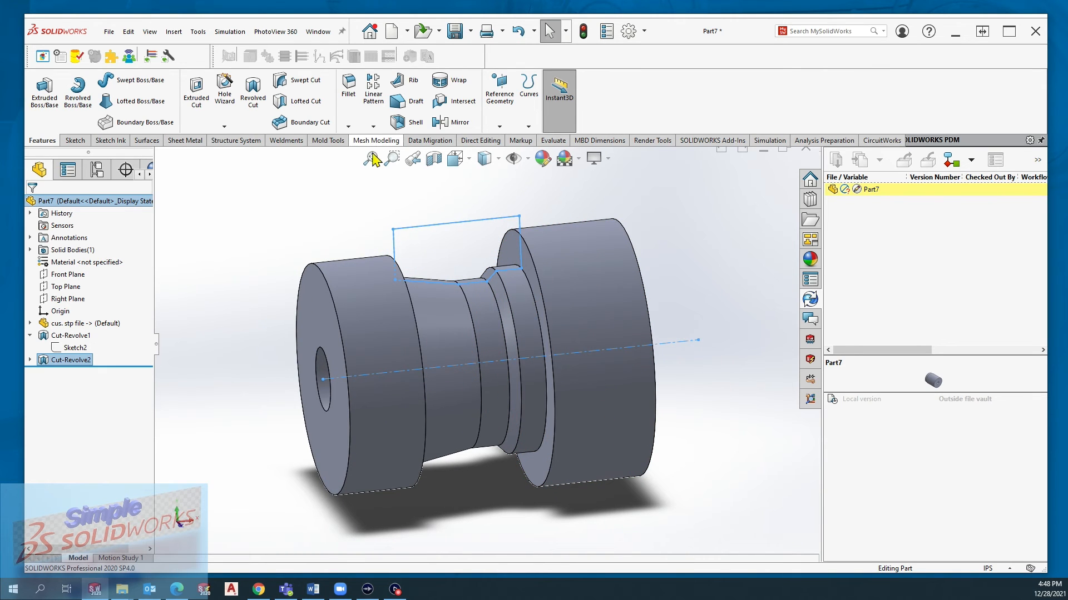
Step: Start a Revolved Cut sketch on the Front Plane and orient the view normal to it
left_click(254, 97)
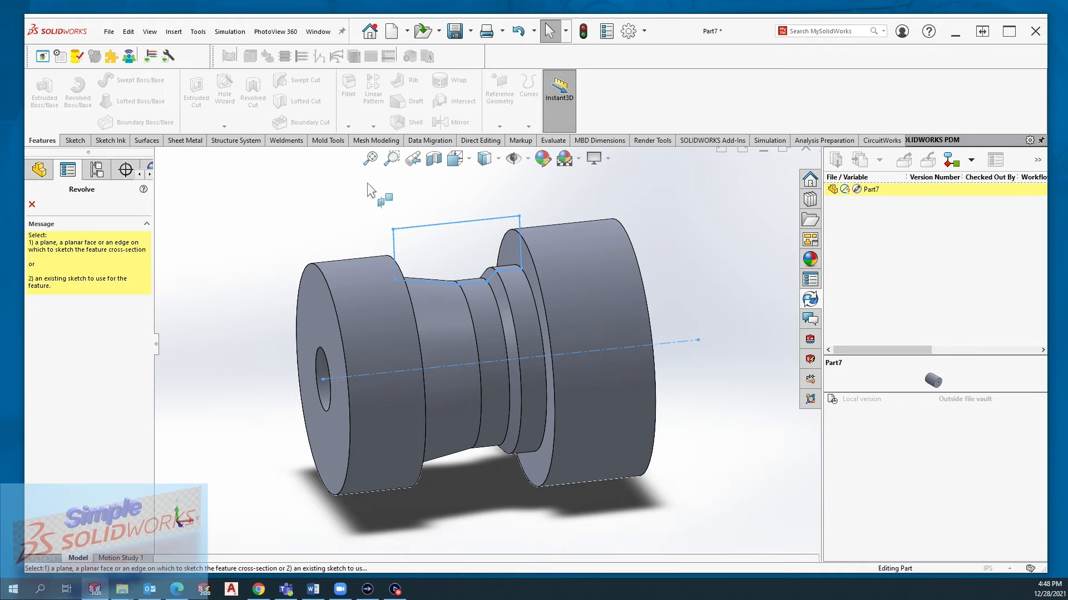
left_click(159, 155)
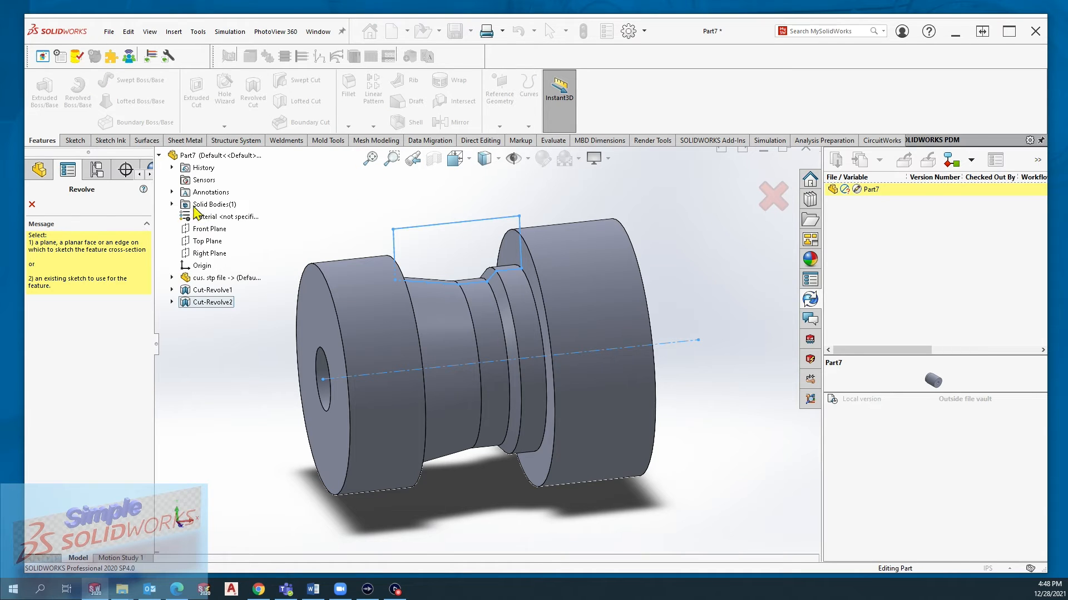
left_click(210, 232)
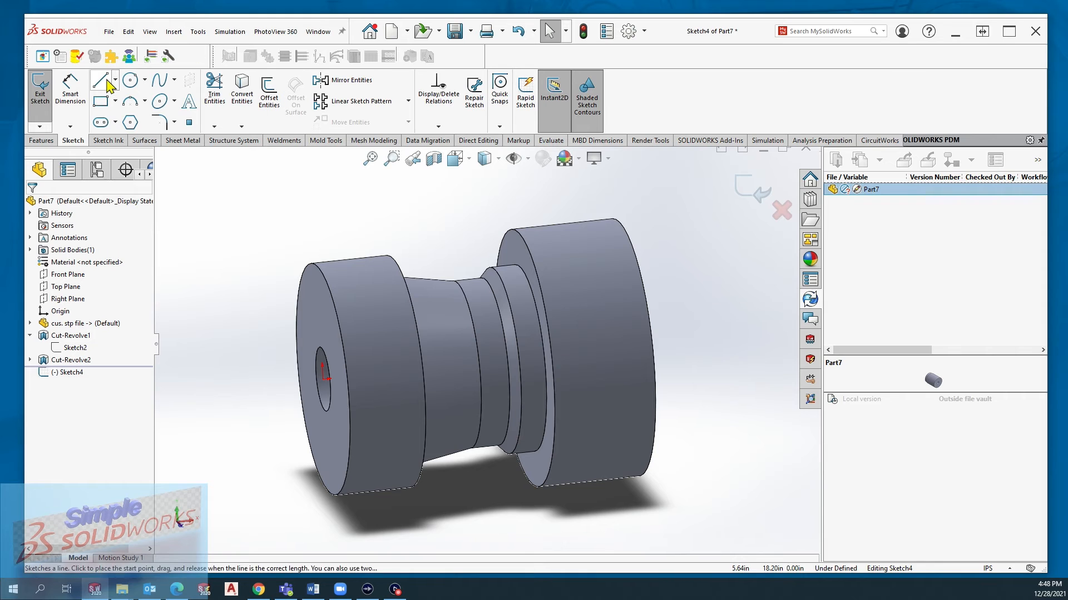
scroll(615, 259, "down", 3)
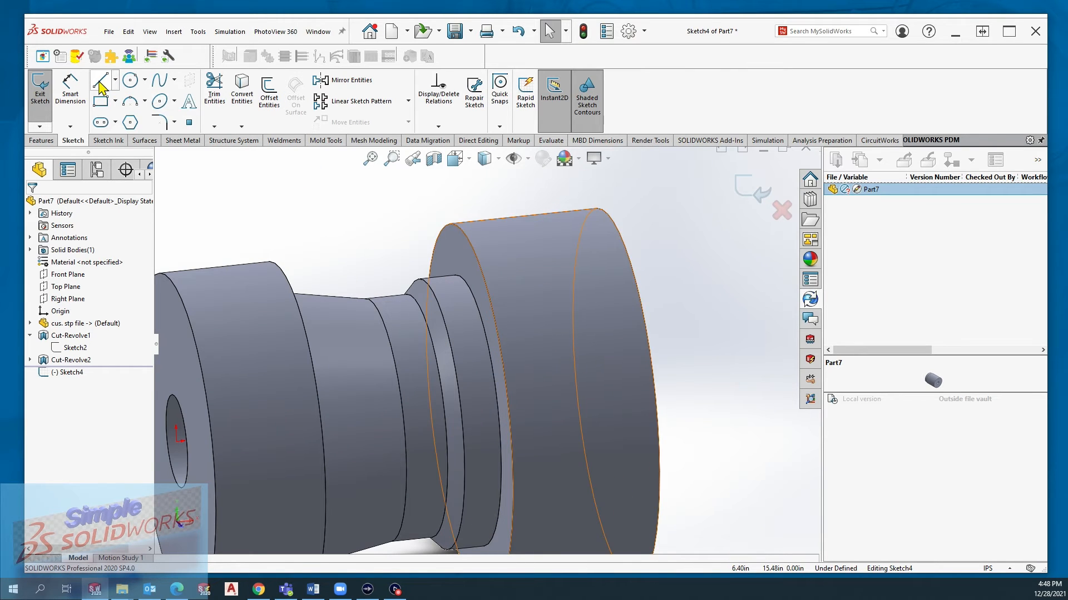
key("f")
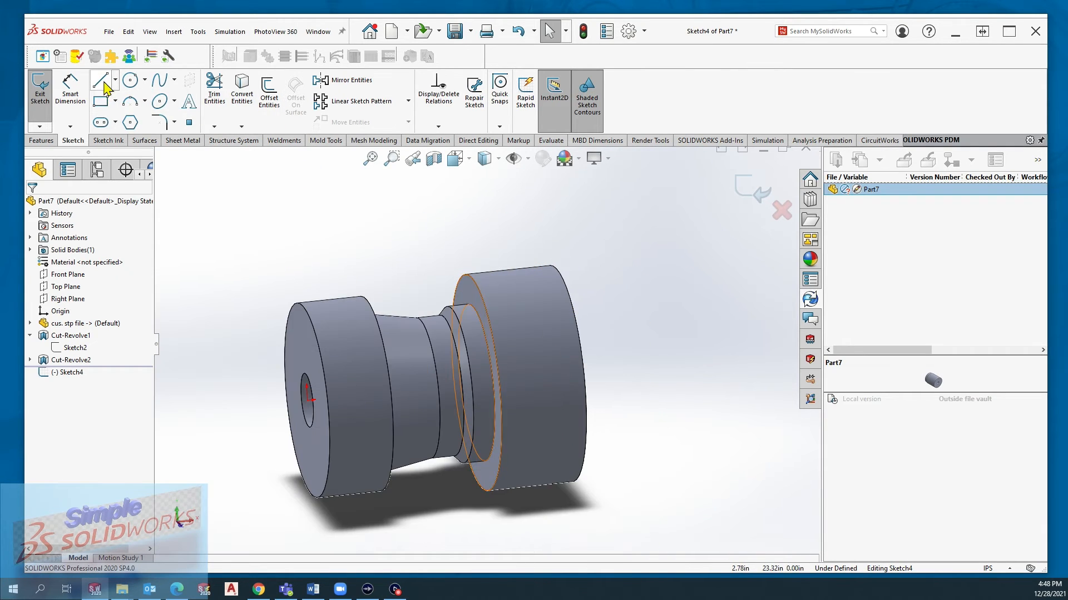
left_click(103, 82)
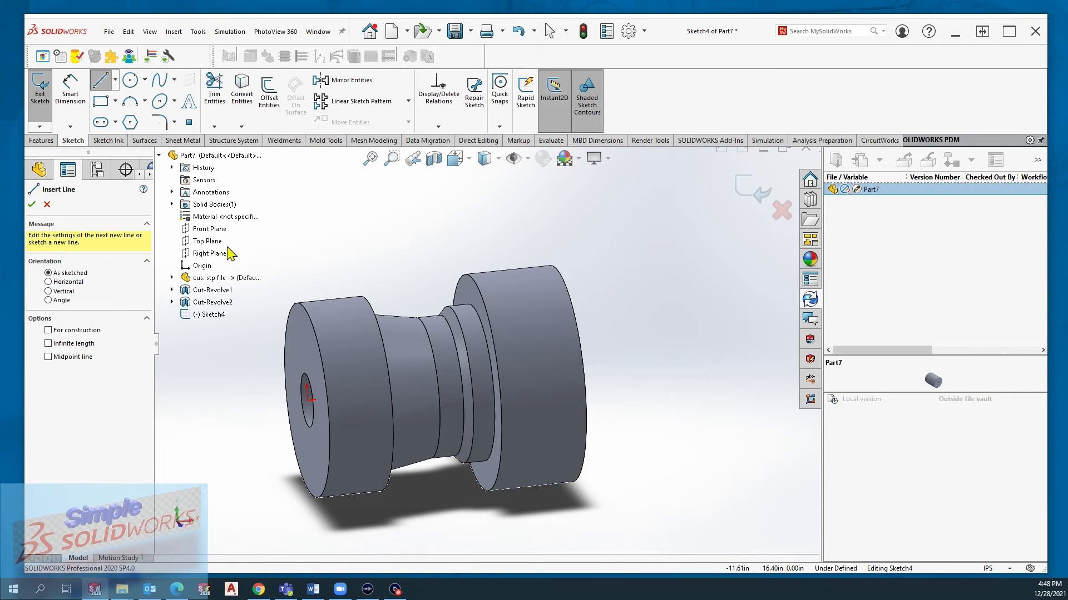
left_click(209, 229)
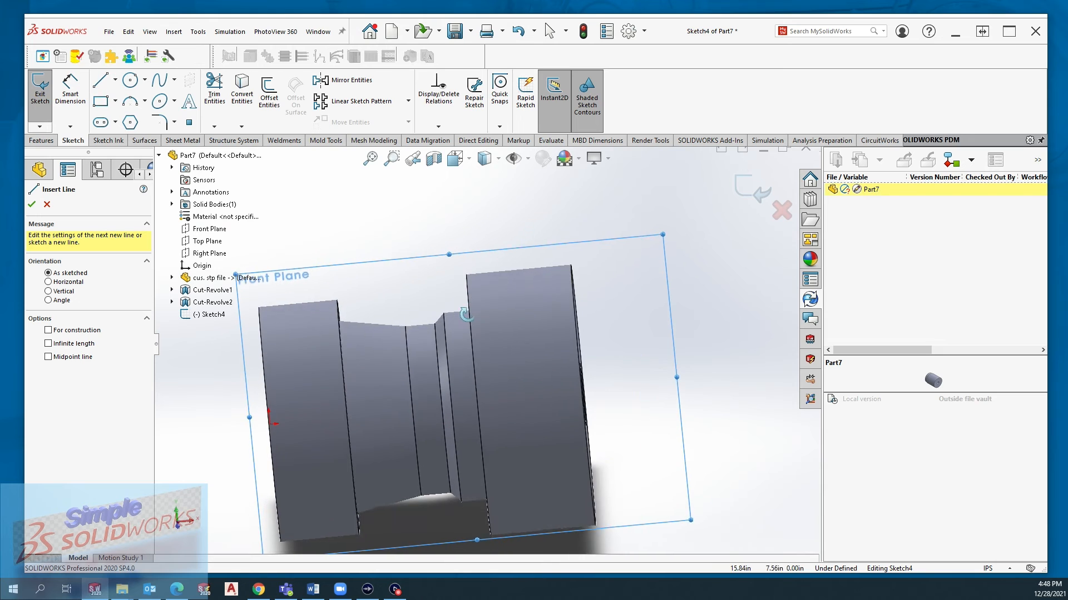
key("Escape")
left_click(455, 158)
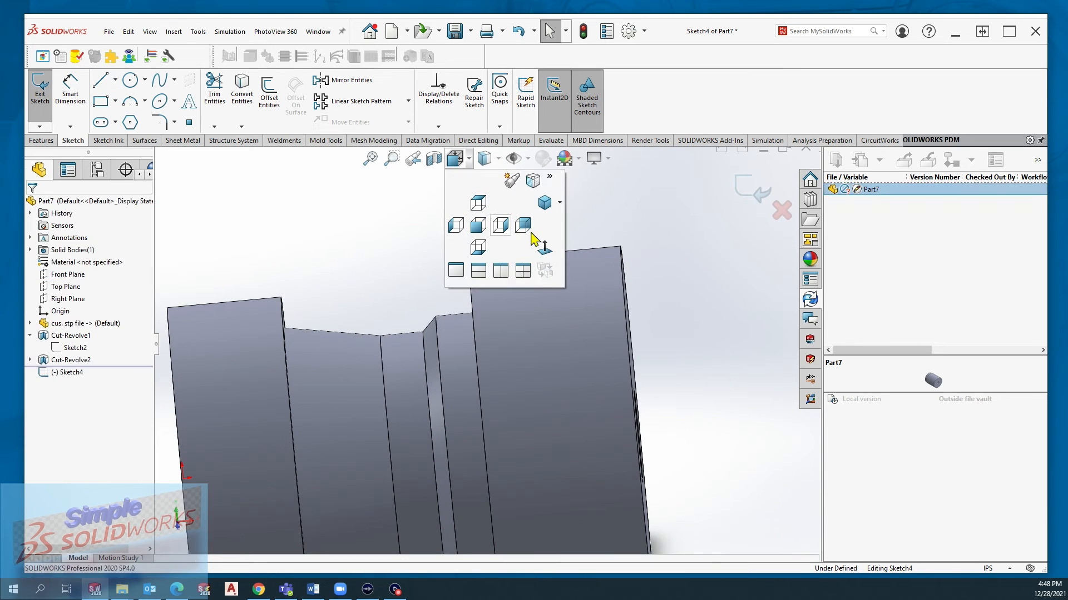
left_click(547, 255)
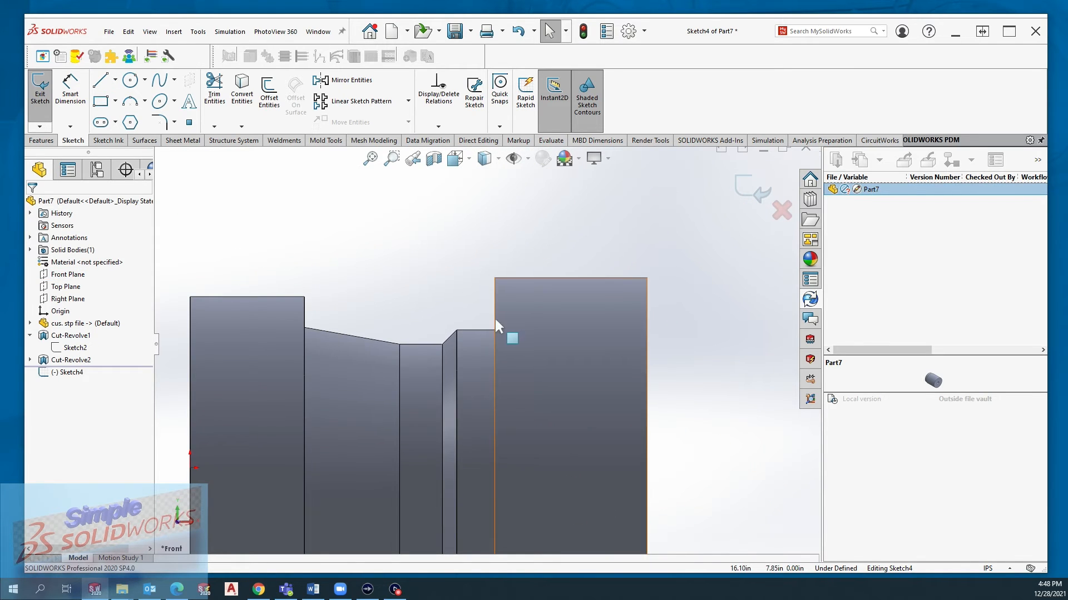
Step: Convert the 2 in step's edge into the sketch and draw from its end a closed four-line profile over the large cylinder, sloping along its lower side
left_click(477, 330)
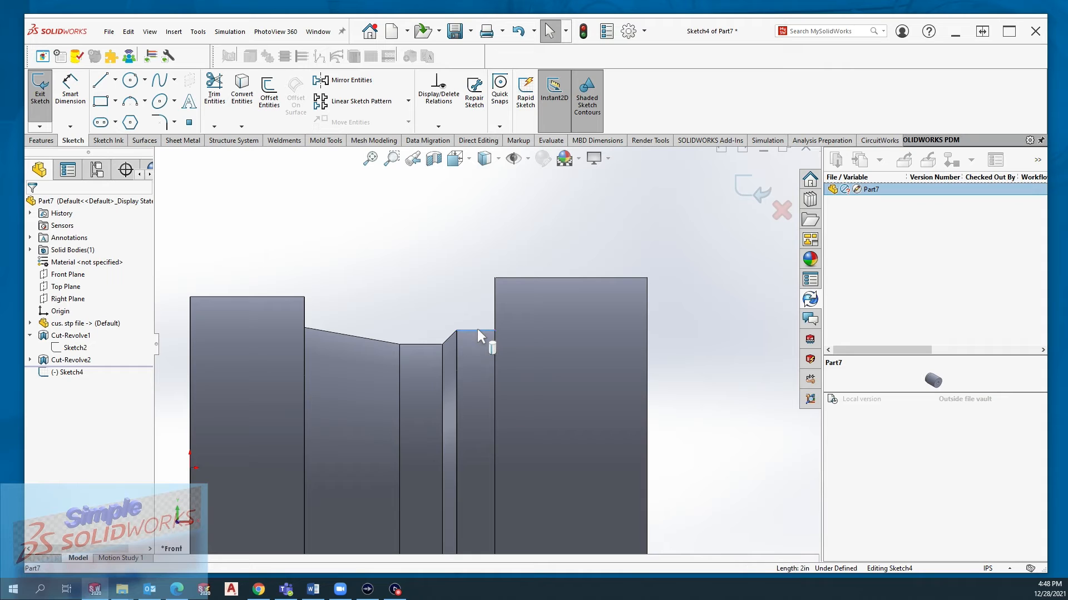
left_click(235, 99)
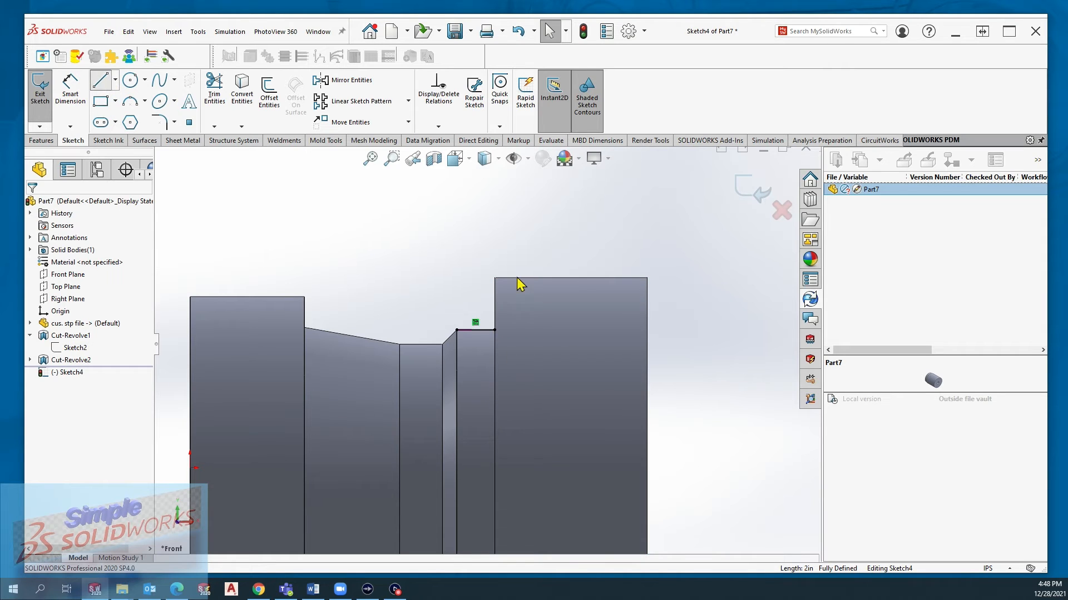
left_click(495, 330)
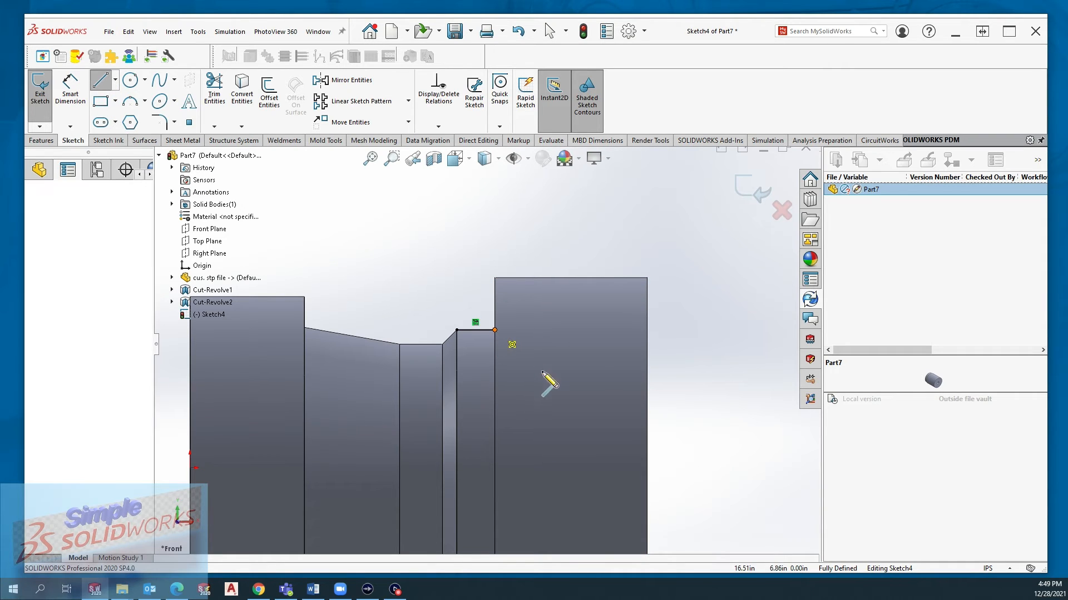
left_click(647, 370)
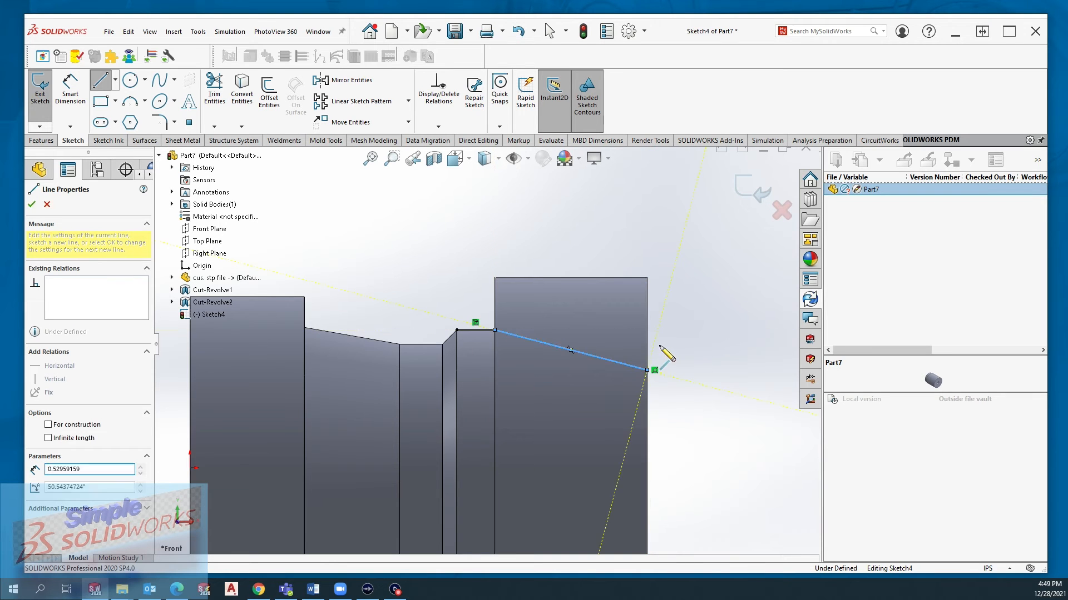
left_click(647, 278)
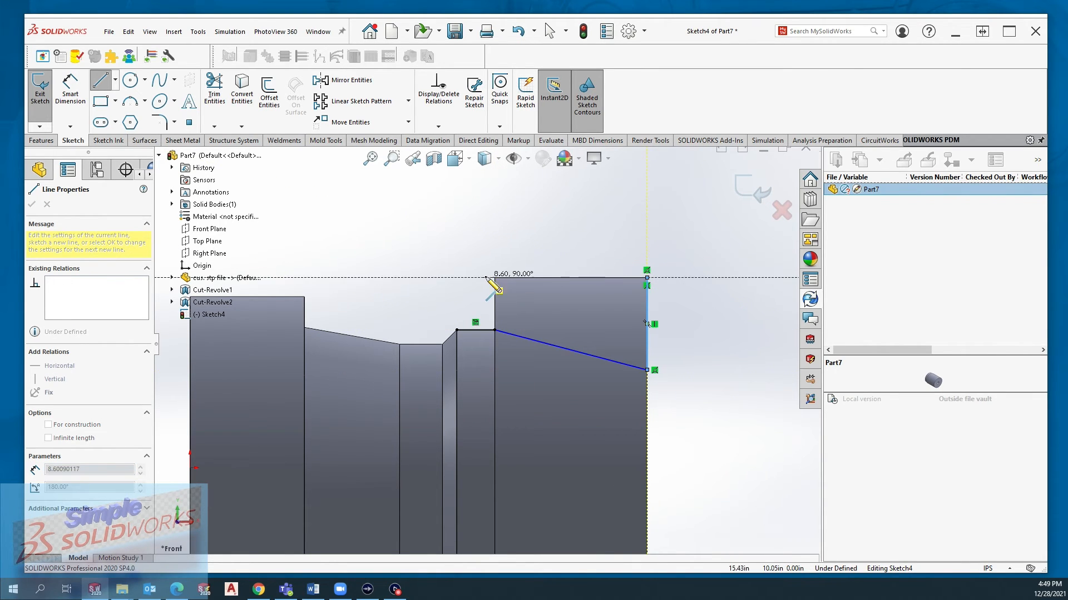
left_click(495, 278)
left_click(495, 330)
key("Escape")
Step: Trim away the converted step-edge line beside the closed profile
left_click(215, 95)
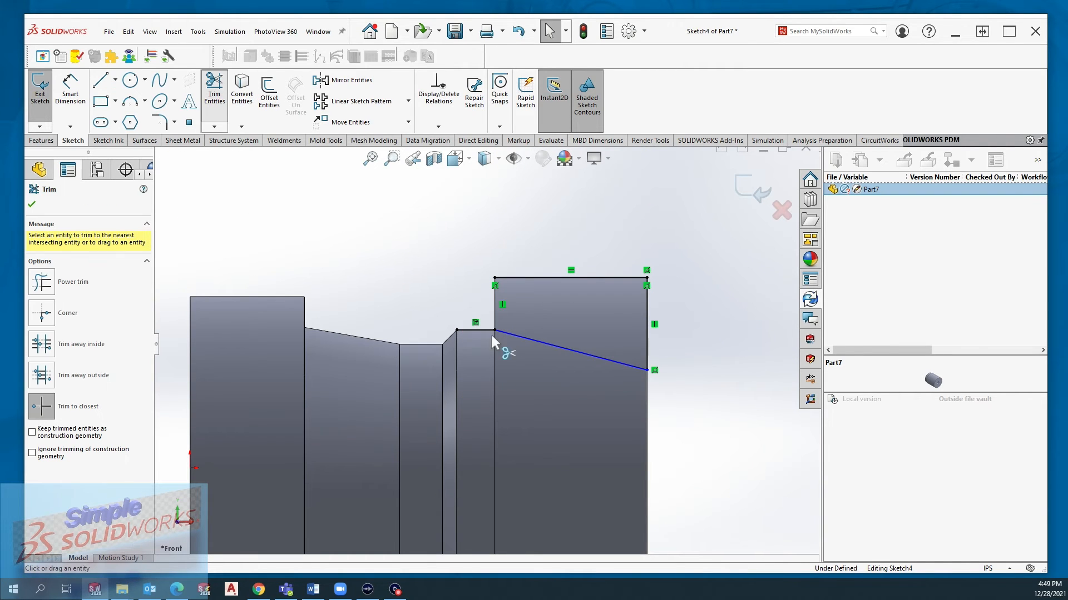
left_click(478, 328)
key("Escape")
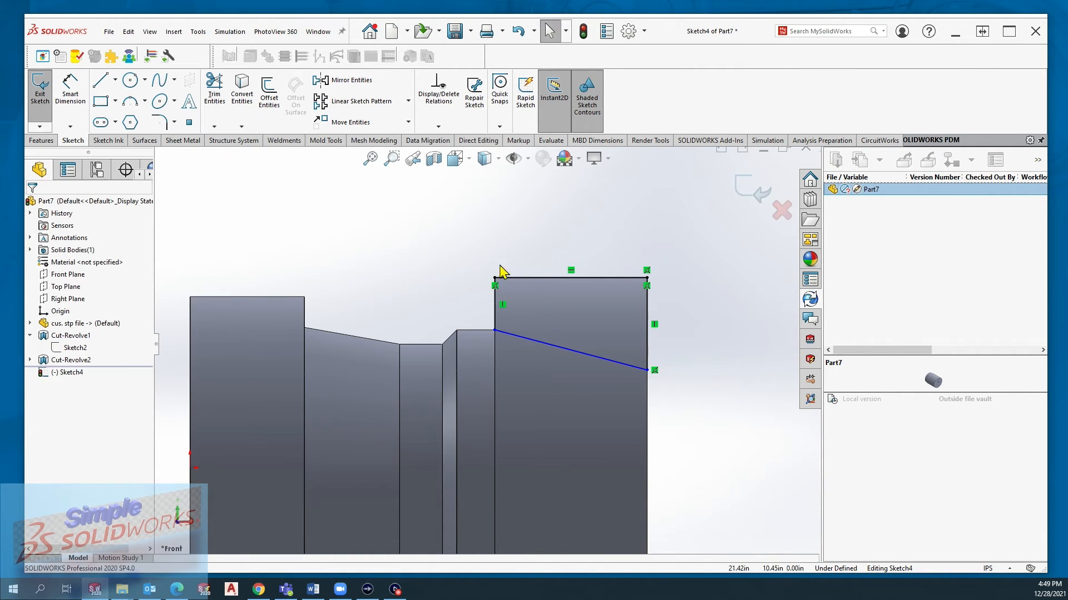
Step: Dimension the angle between the profile's inner vertical line and its sloping line as 105°
left_click(71, 90)
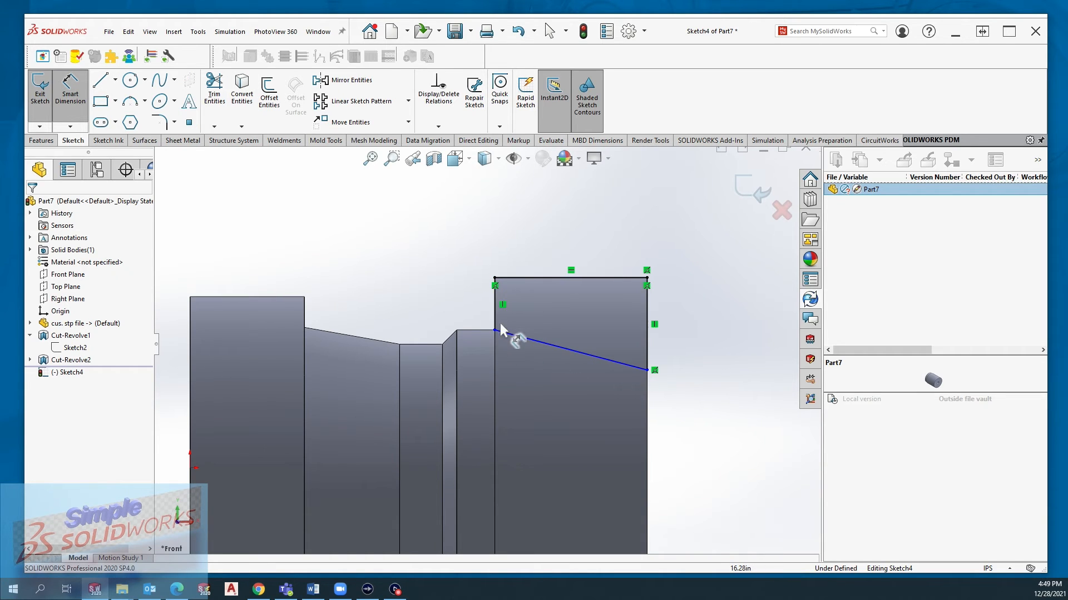
left_click(543, 343)
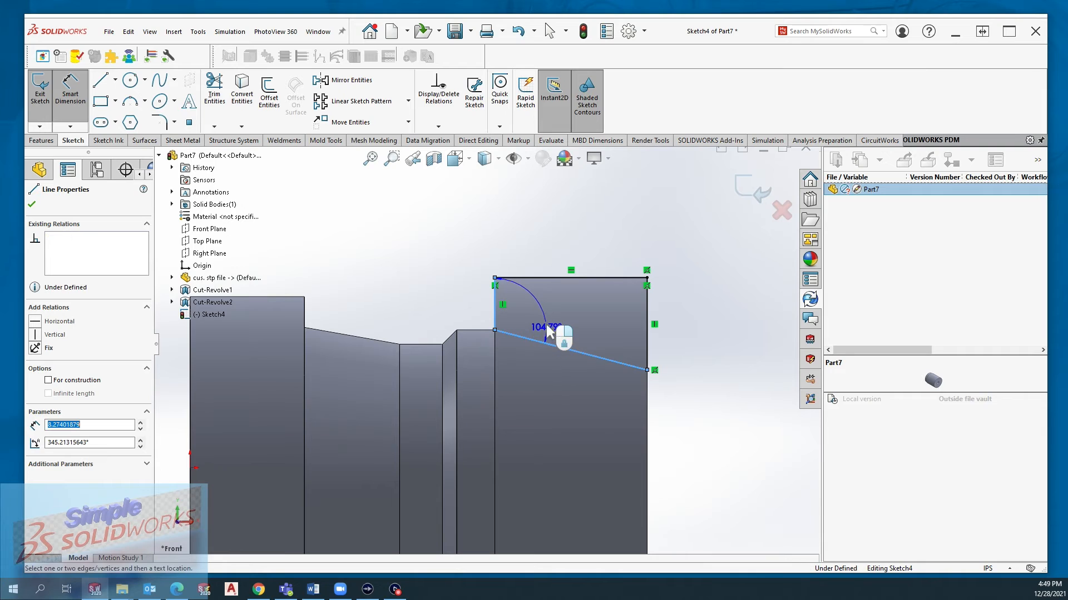
left_click(546, 326)
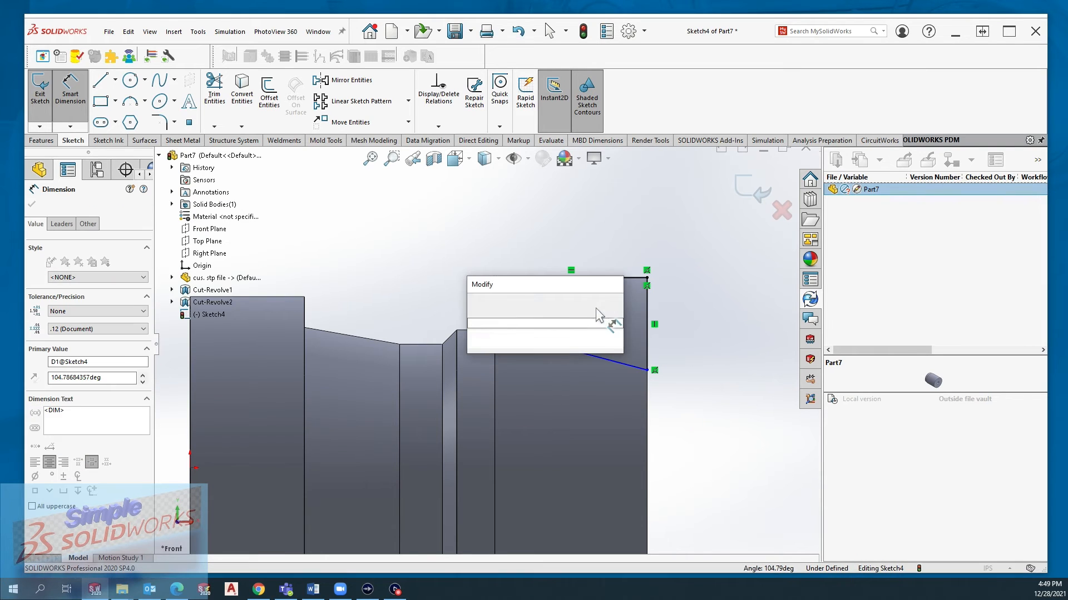
type("1")
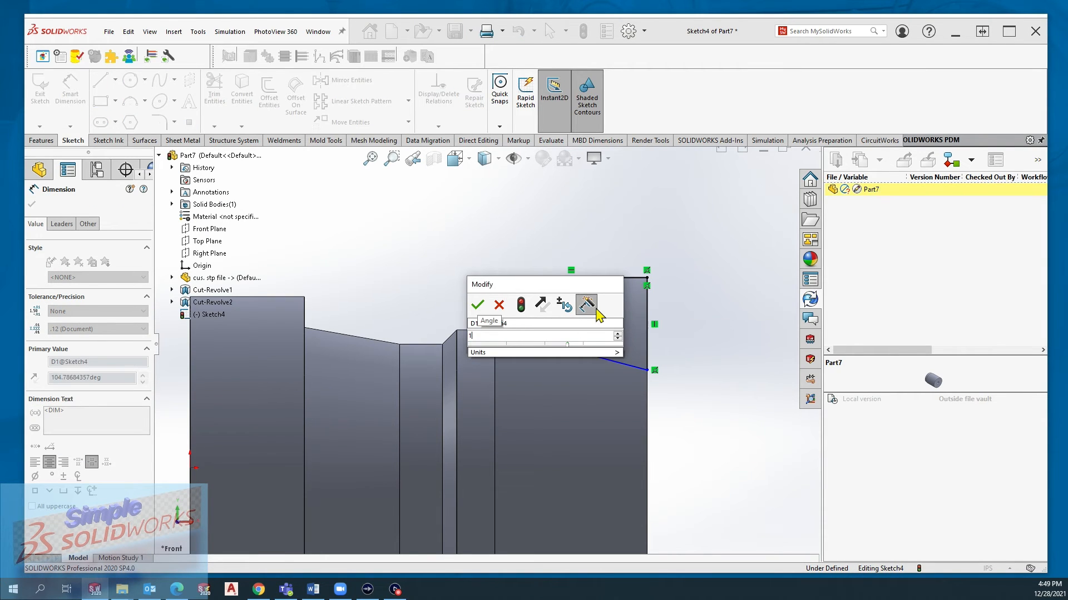
type("05")
key("Return")
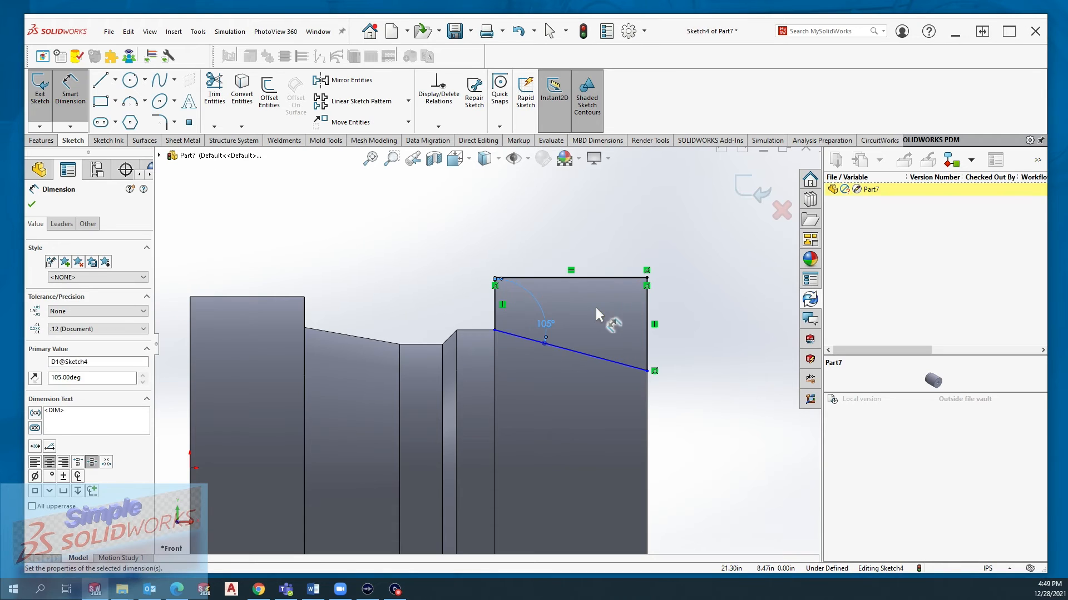
Step: Dimension the height of the profile's vertical side at the large cylinder's end face as 5 in
left_click(649, 371)
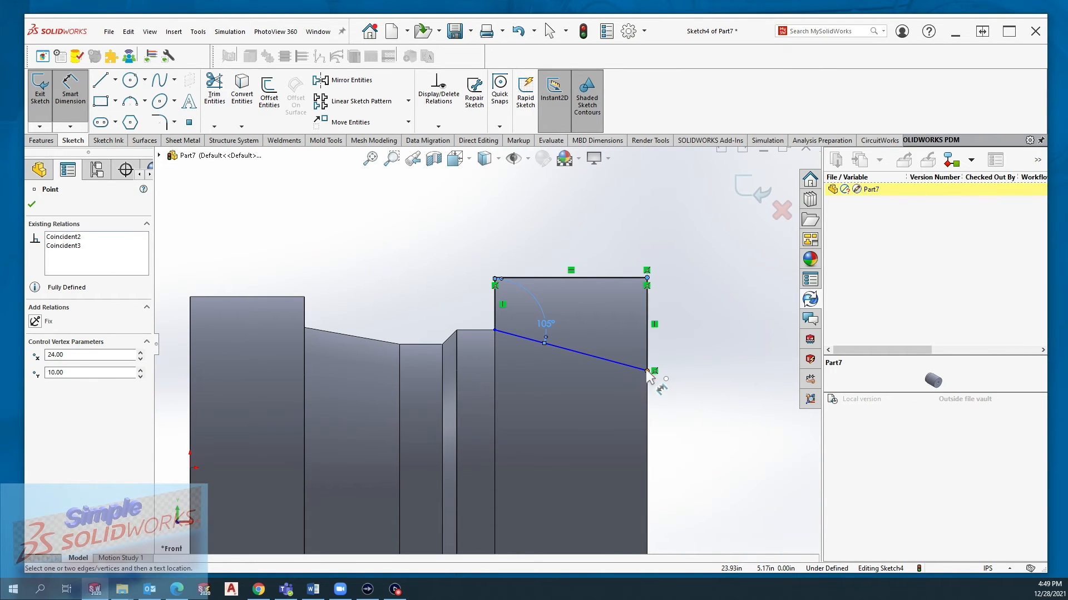
left_click(756, 334)
left_click(702, 318)
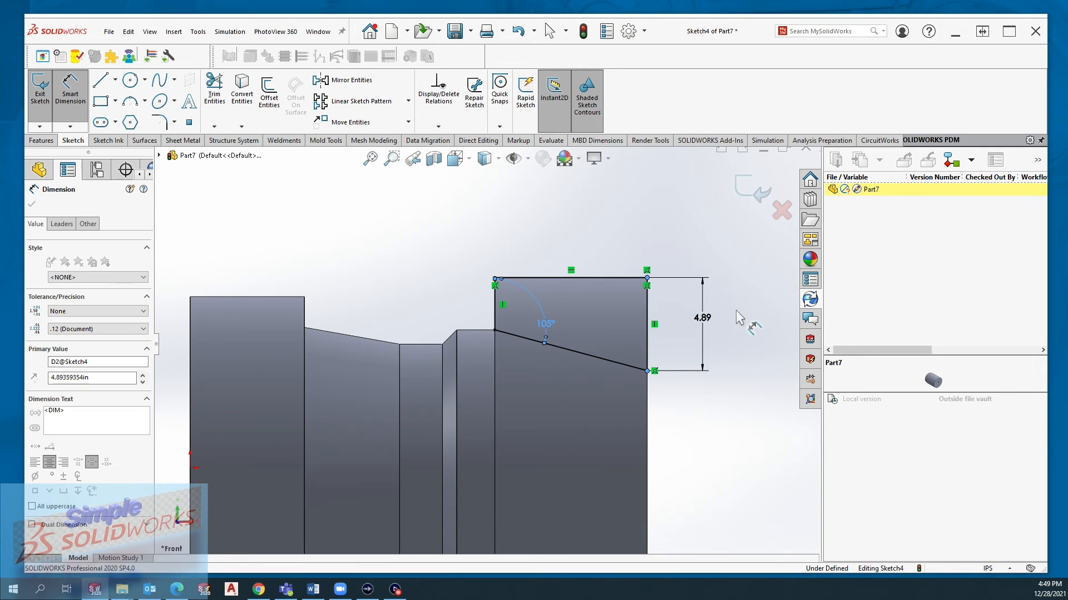
type("5.")
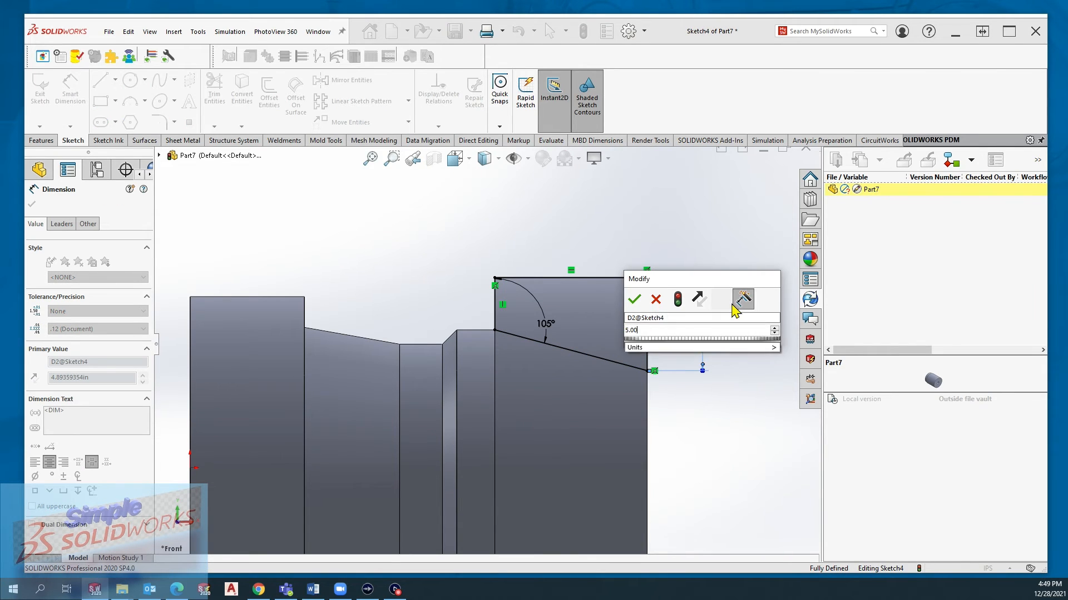
key("Return")
left_click(720, 299)
Step: Draw a centerline from the origin along the bore to just beyond the large cylinder's end face
middle_click_drag(708, 248, 628, 320)
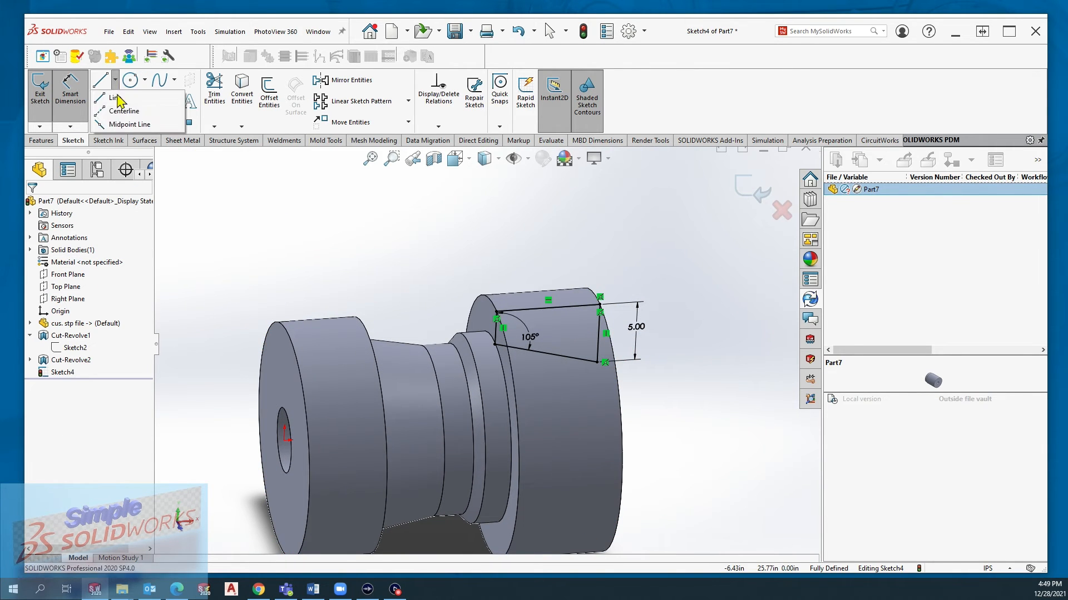
left_click(100, 81)
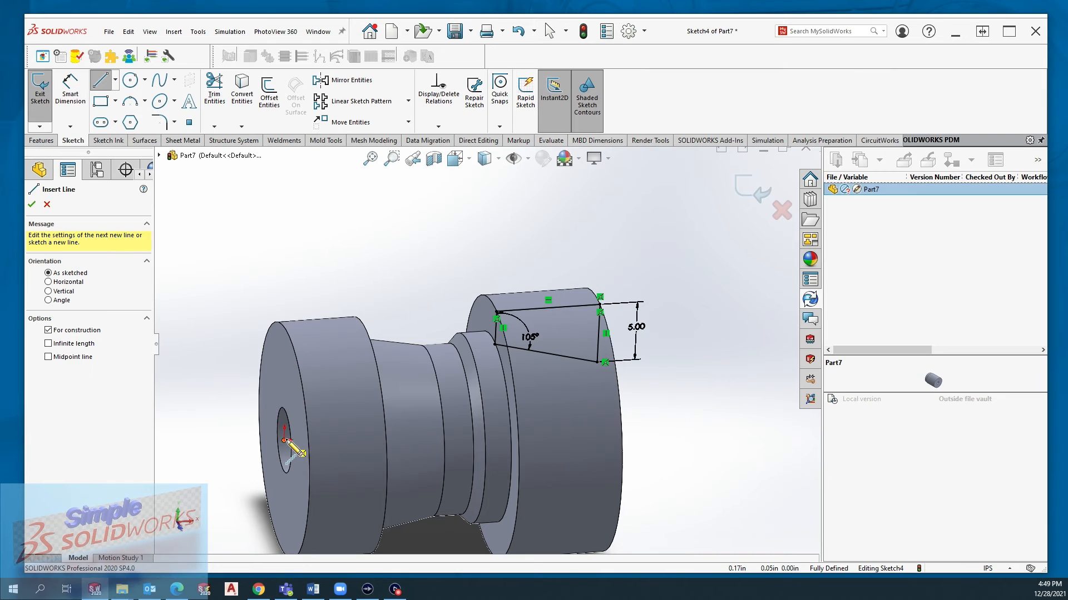
left_click(286, 440)
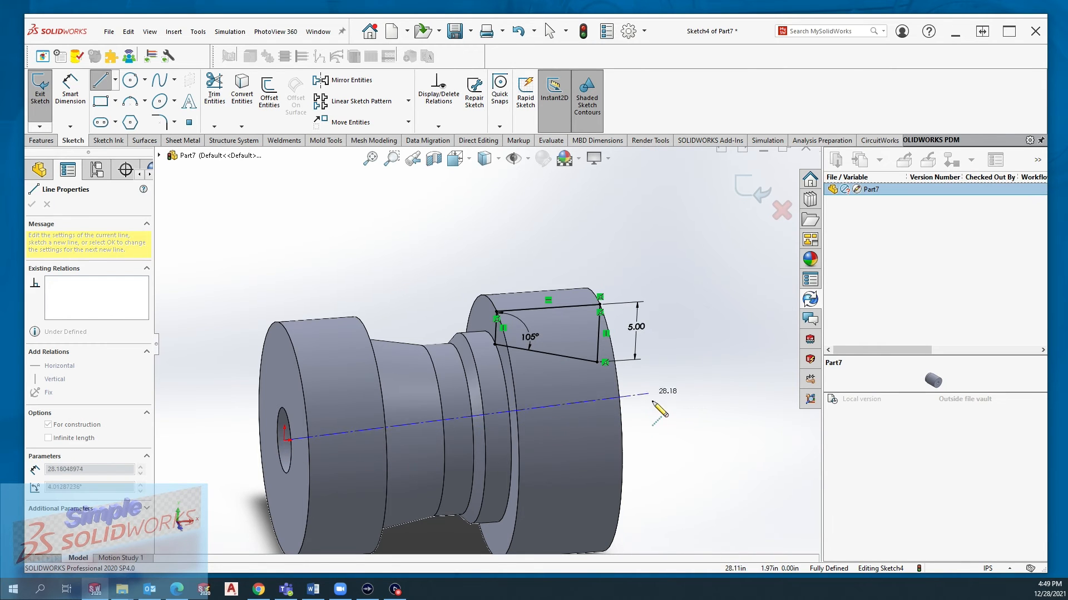
scroll(657, 398, "down", 1)
middle_click_drag(656, 396, 630, 397)
scroll(632, 419, "up", 3)
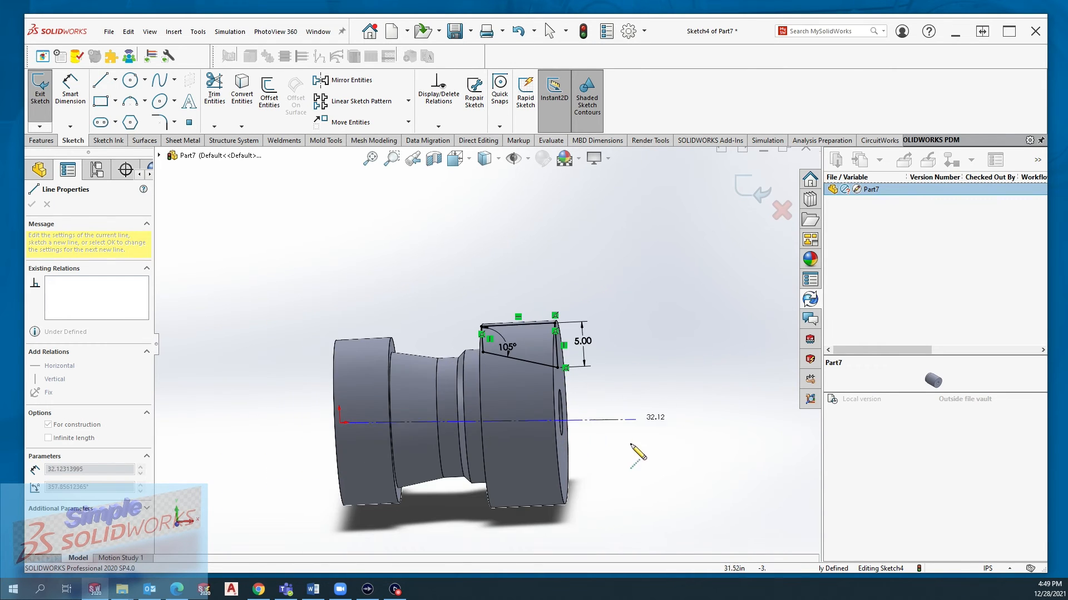
left_click(574, 408)
key("Escape")
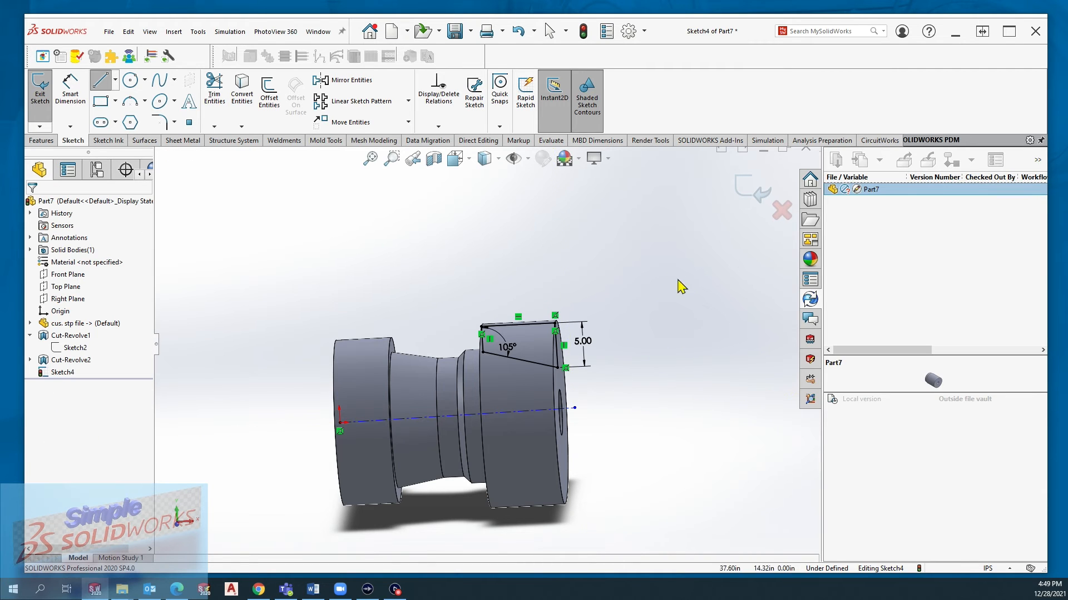
Step: Try to cut-revolve the closed profile 360° about the centerline through the bore
middle_click_drag(438, 239, 472, 267)
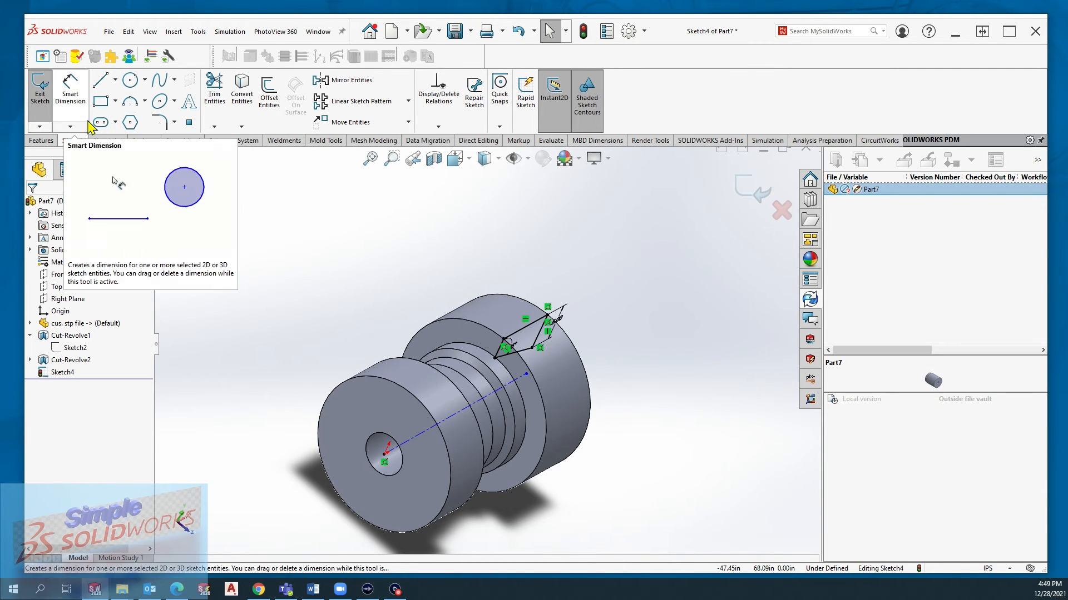
left_click(42, 141)
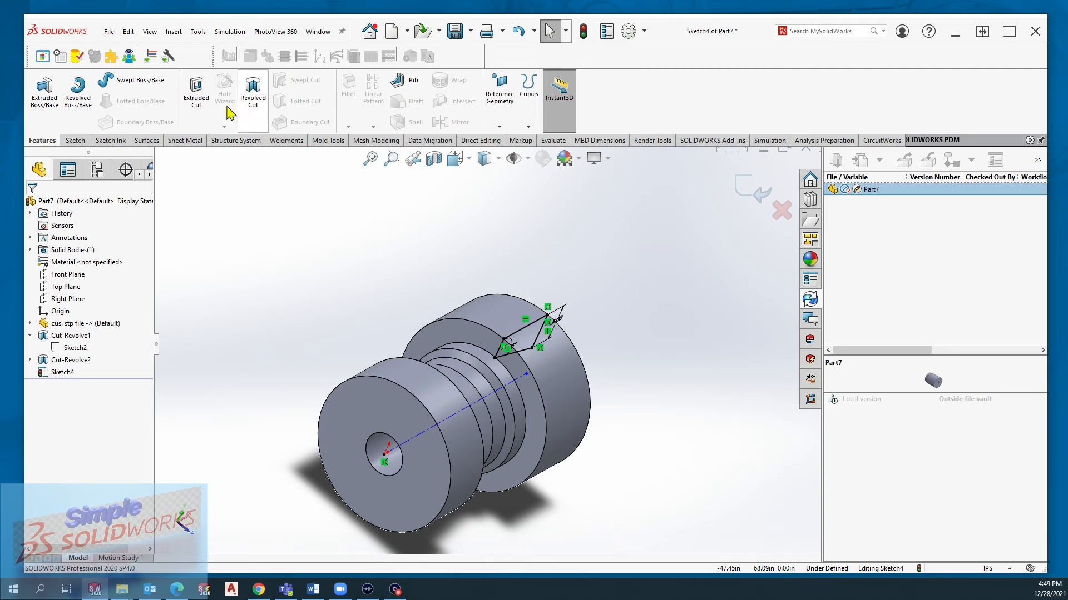
left_click(257, 108)
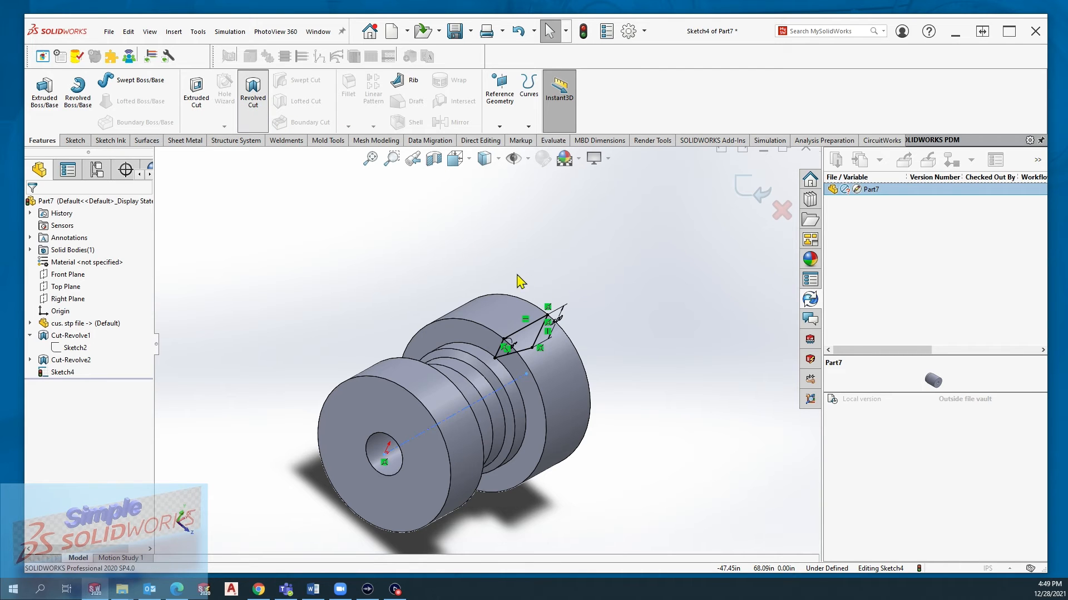
middle_click_drag(522, 282, 387, 256)
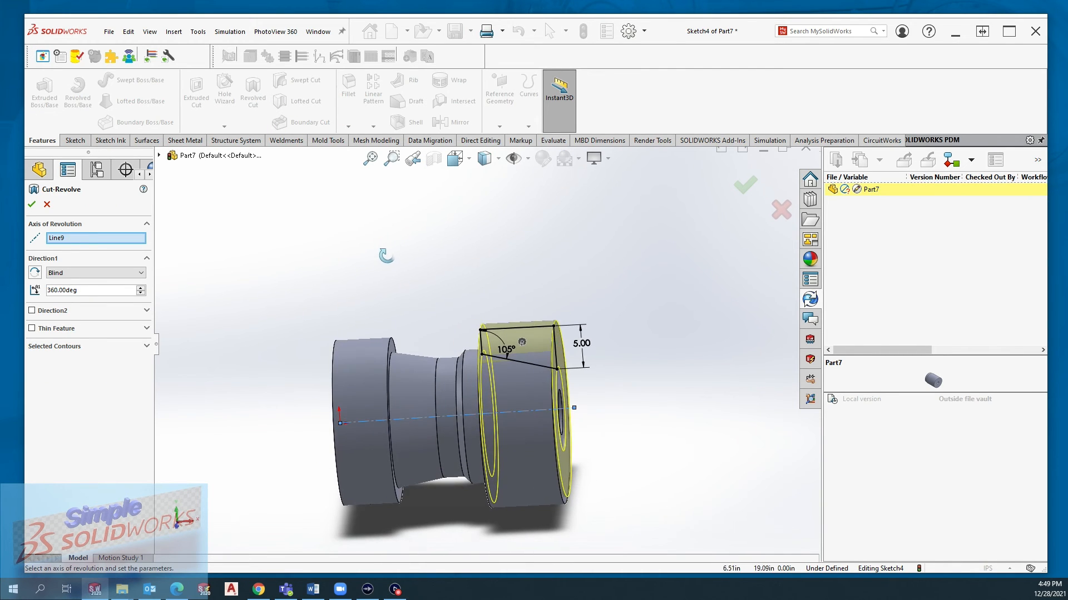
left_click(31, 205)
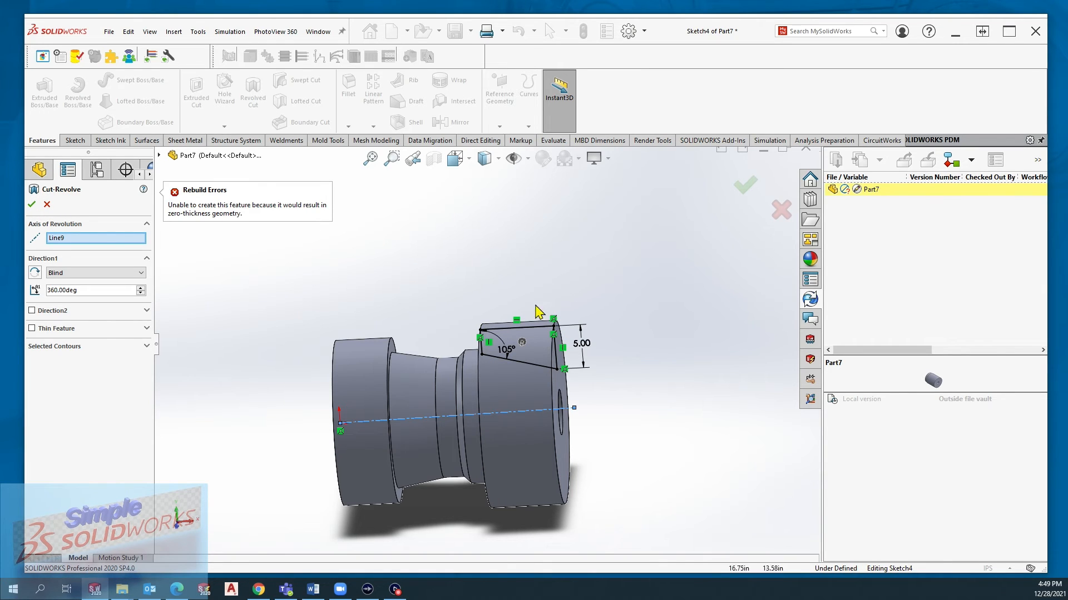
scroll(472, 349, "down", 3)
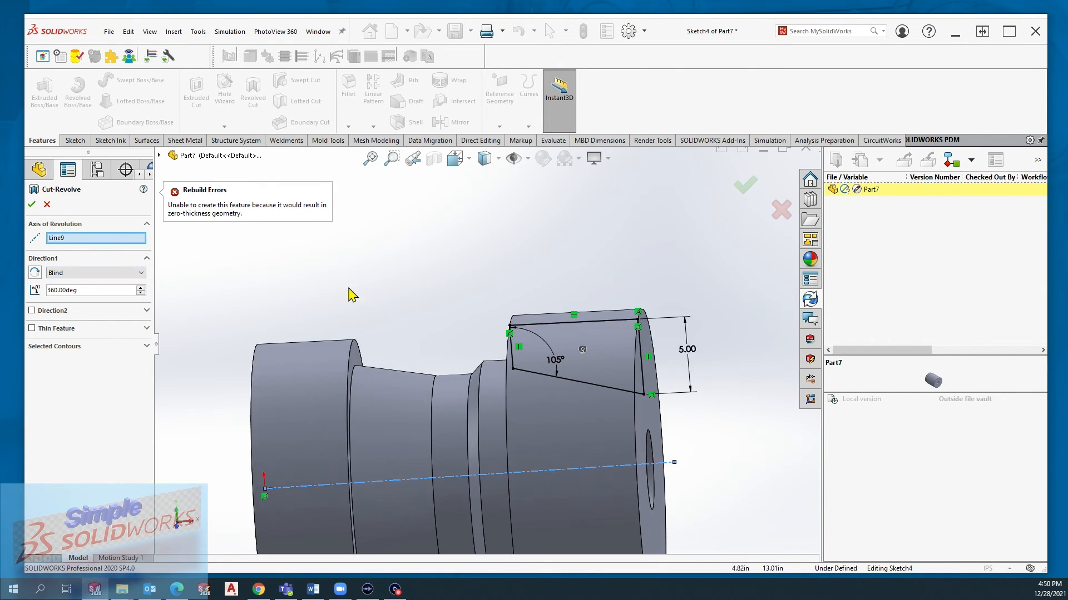
scroll(497, 355, "up", 1)
middle_click(498, 355)
middle_click_drag(498, 356, 522, 345)
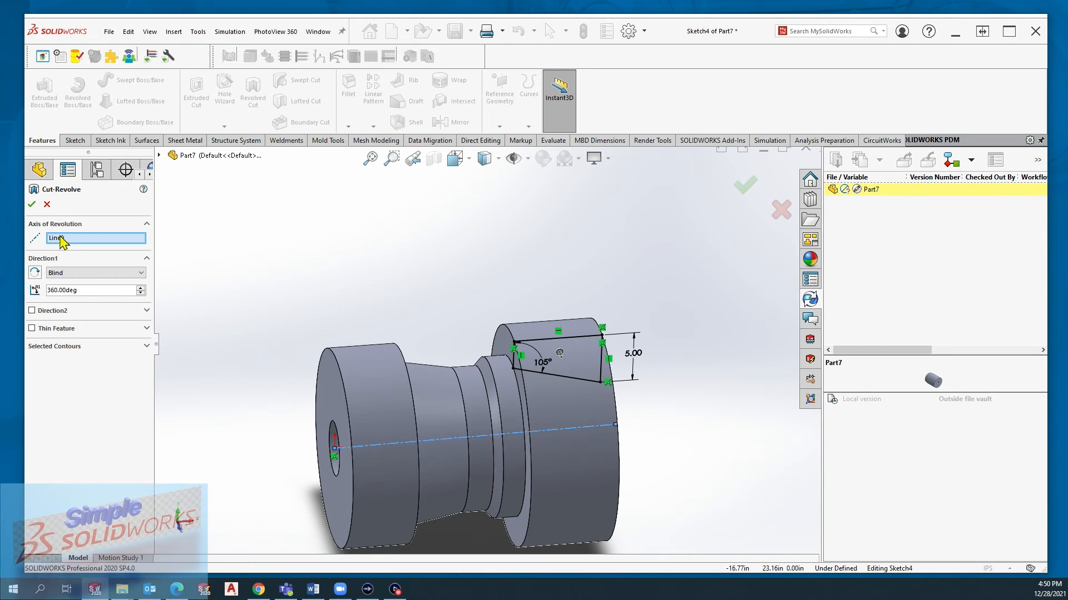
left_click(47, 347)
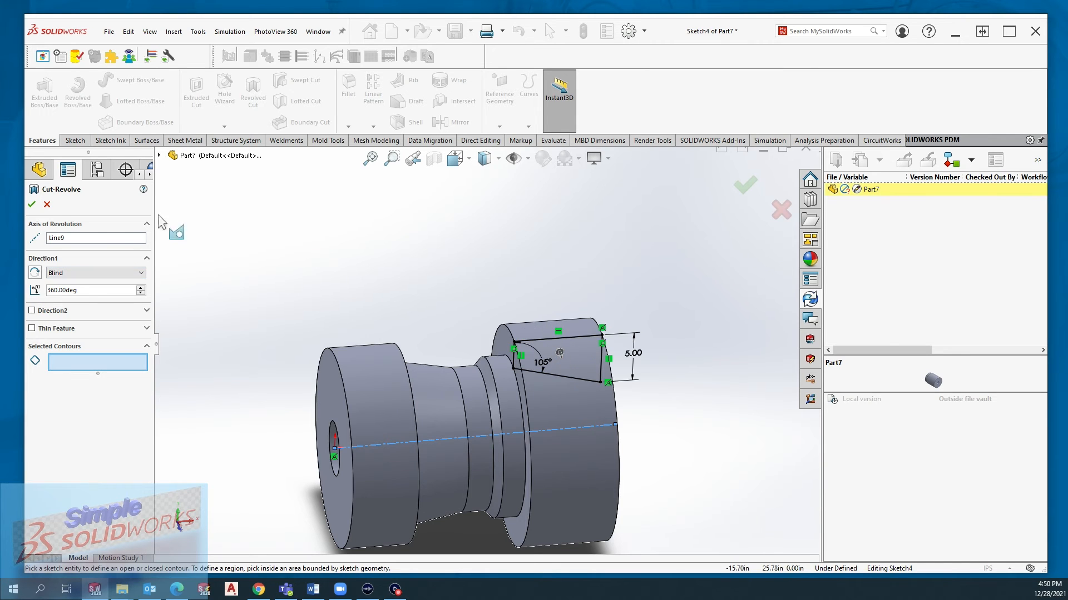
left_click(47, 204)
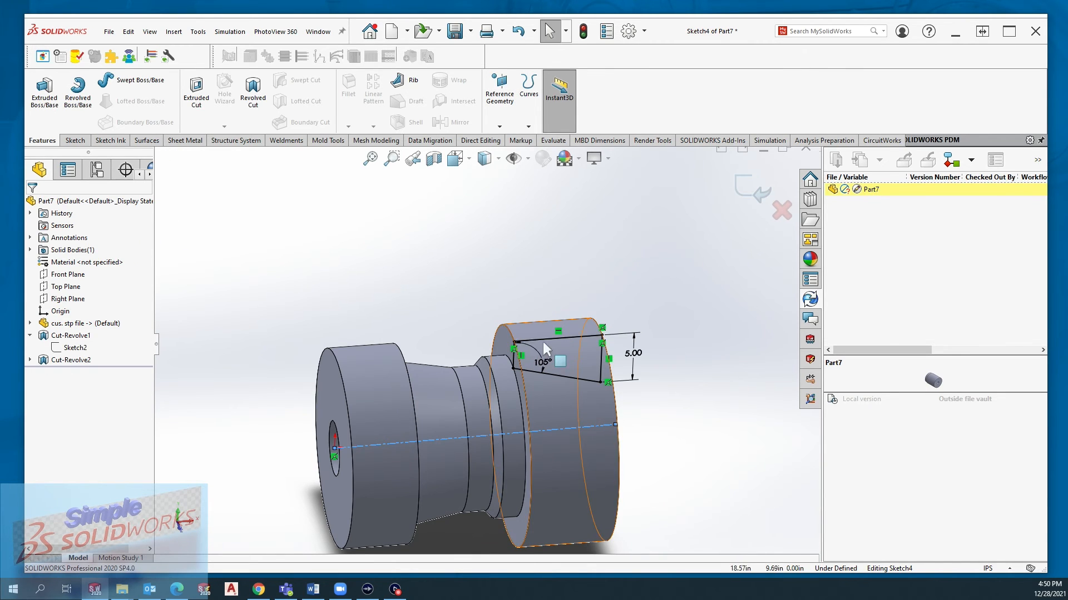
Step: Delete the 5 in height dimension and the profile's horizontal line along the large cylinder's outer edge
left_click(454, 164)
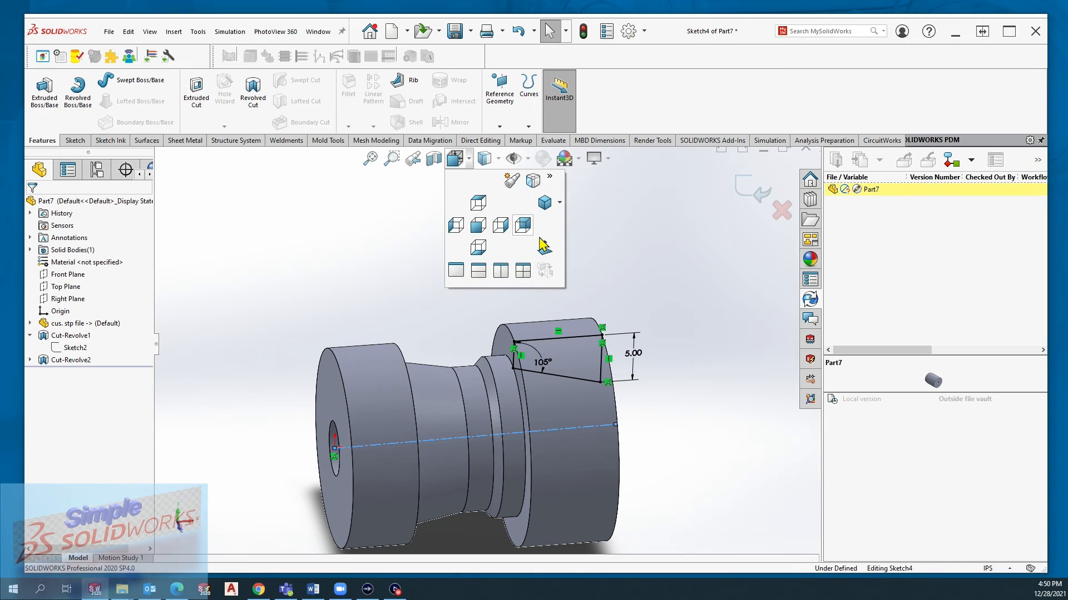
left_click(455, 226)
scroll(609, 197, "down", 3)
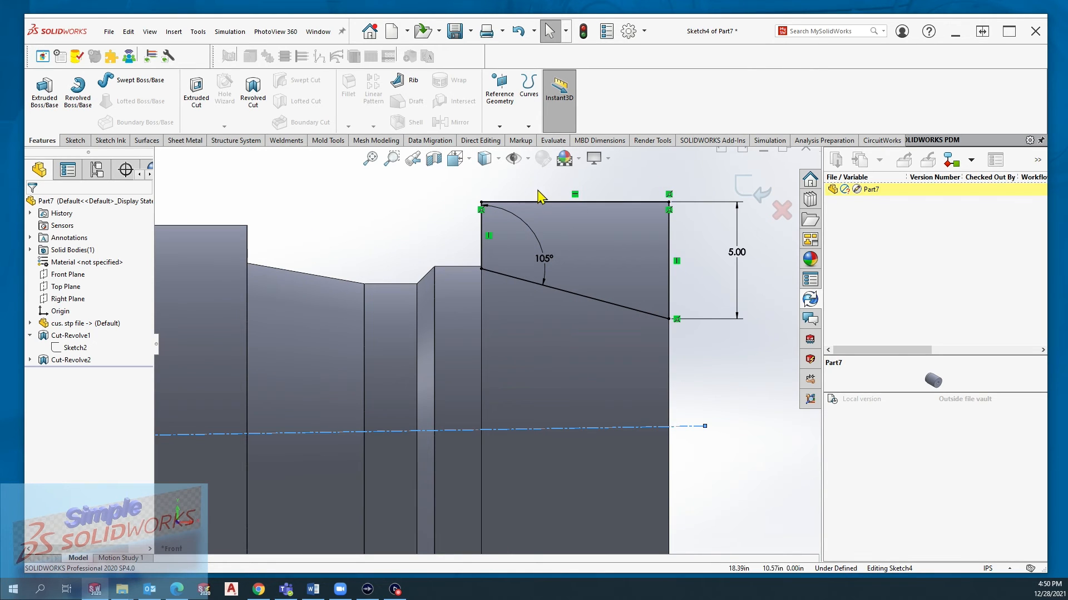
left_click(726, 213)
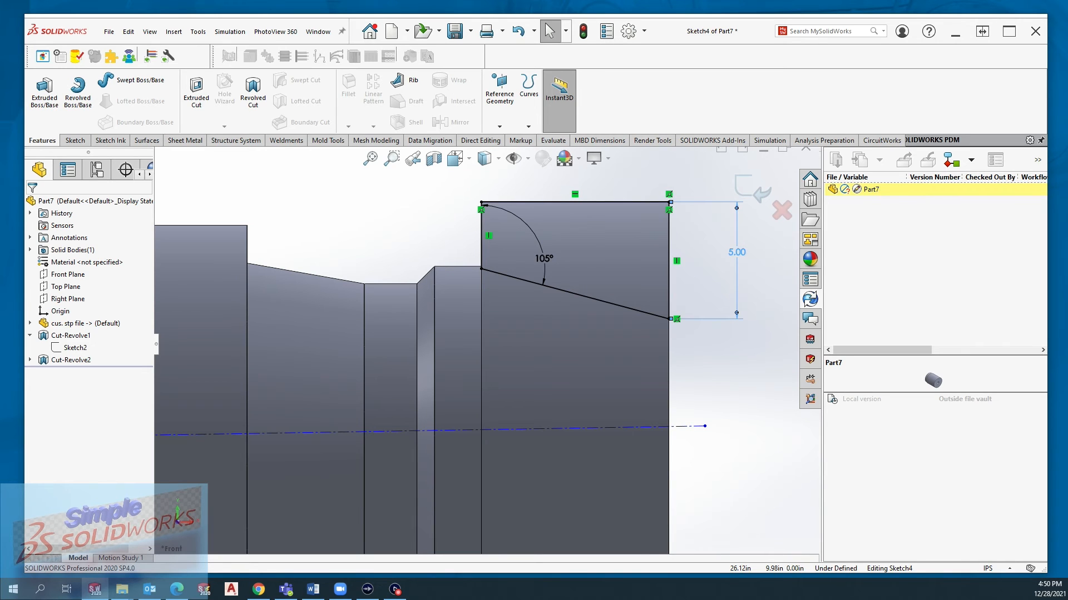
key("Delete")
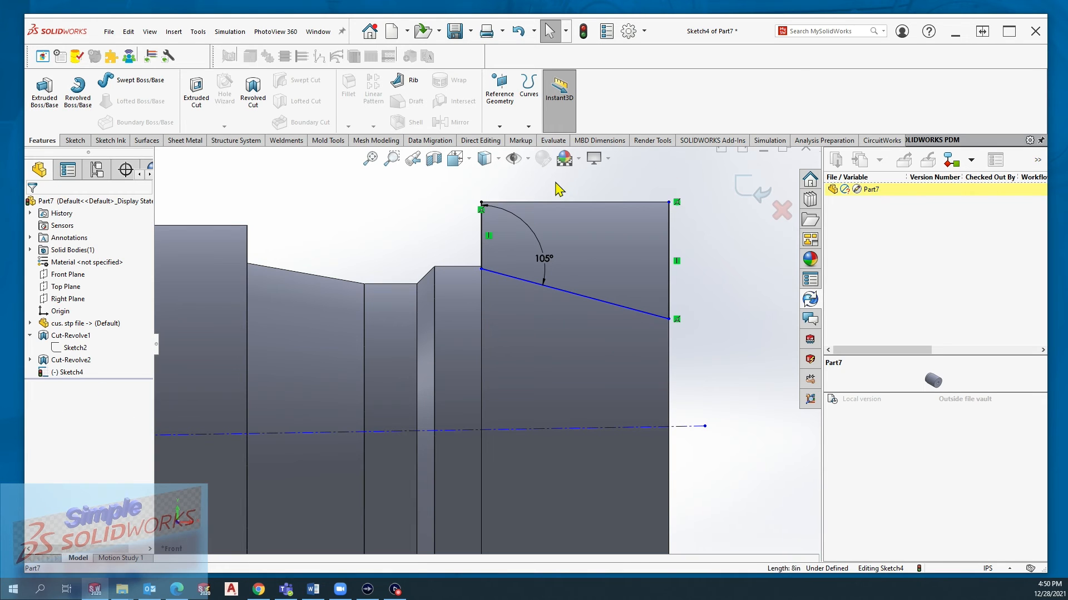
Step: Draw a horizontal line about 8.2 in long above the large cylinder, from over its inner face to just past its end face
left_click(75, 140)
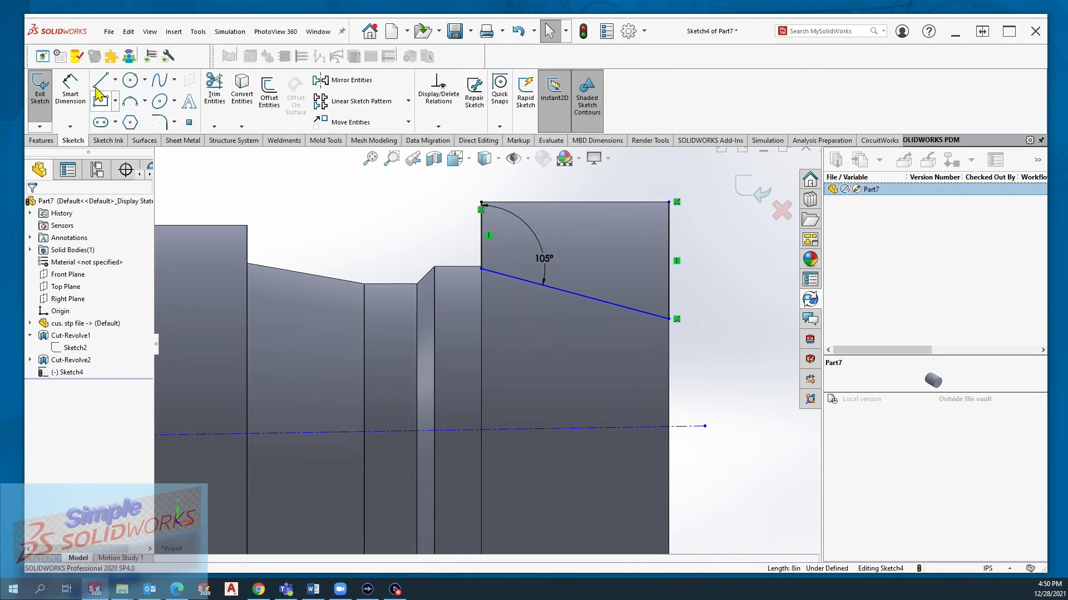
left_click(482, 174)
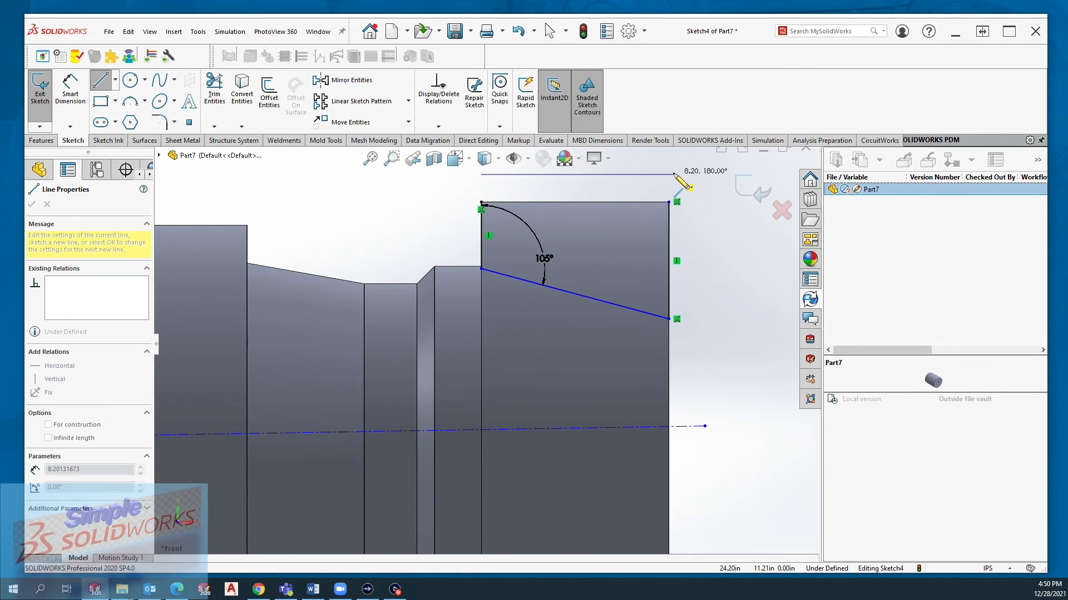
left_click(673, 175)
key("Escape")
Step: Extend both vertical sides of the profile up to the new horizontal line above the large cylinder
left_click(214, 126)
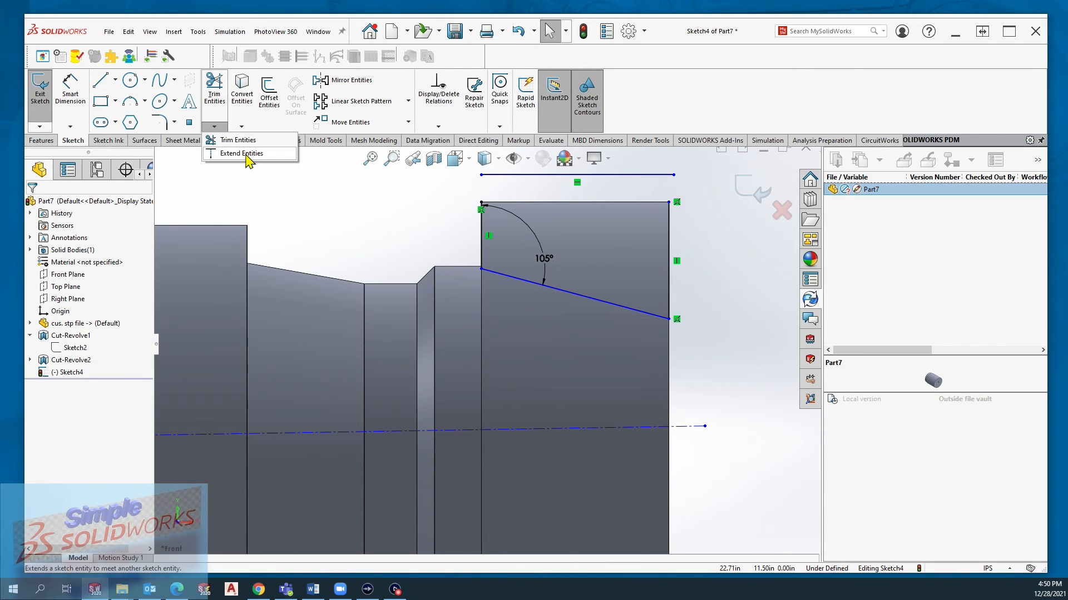
left_click(245, 156)
left_click(480, 218)
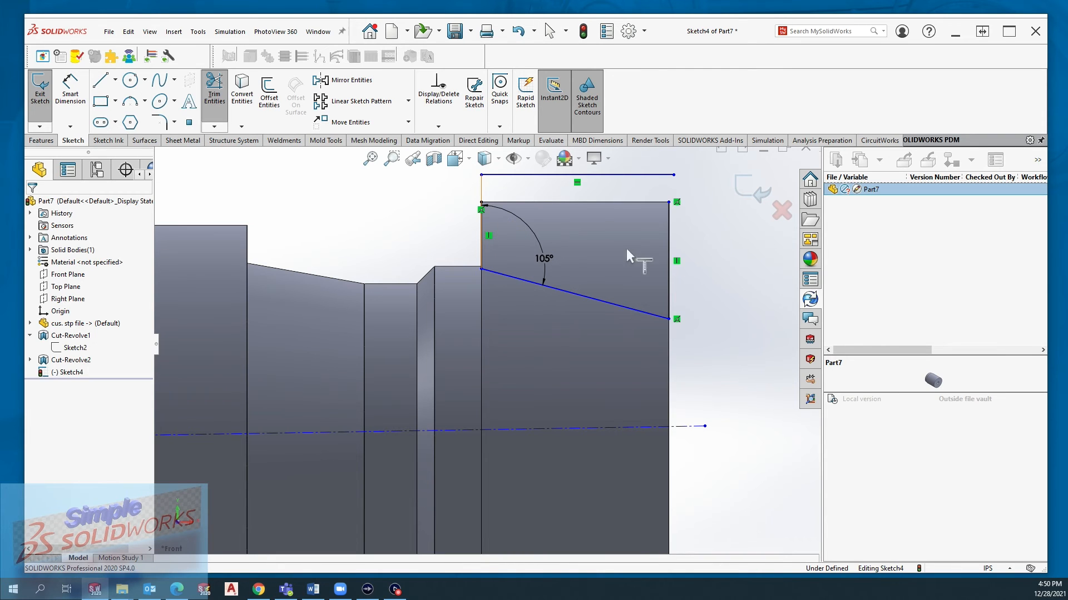
left_click(669, 222)
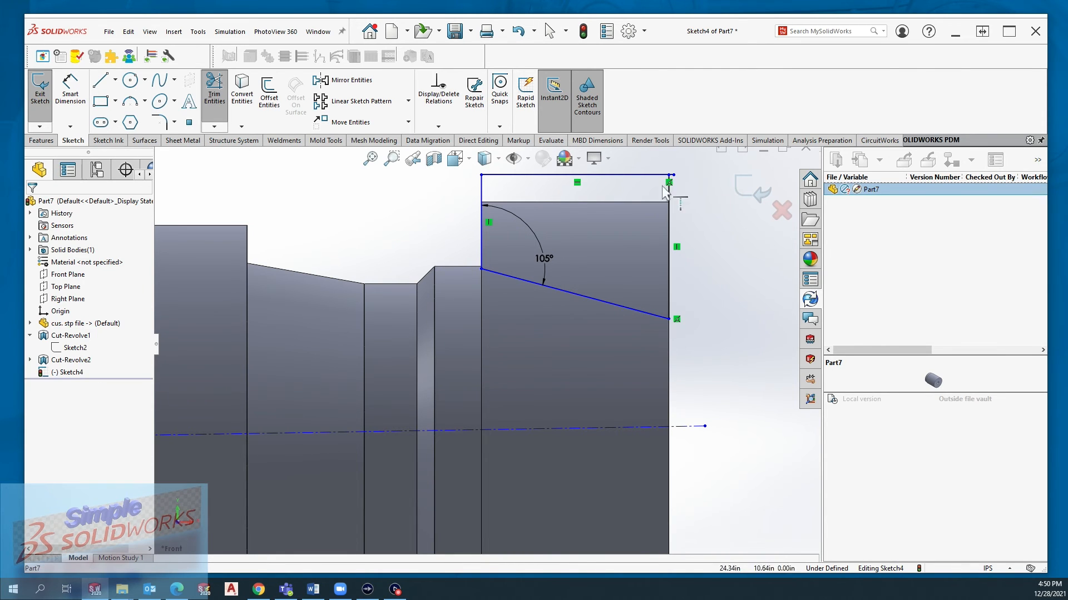
key("Escape")
left_click(77, 93)
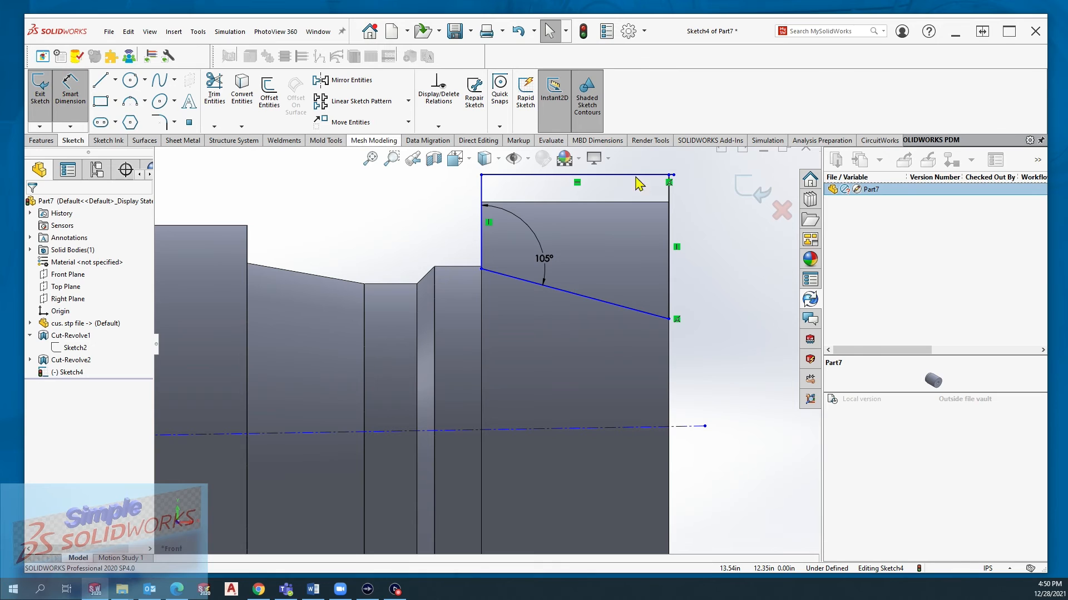
scroll(671, 175, "down", 4)
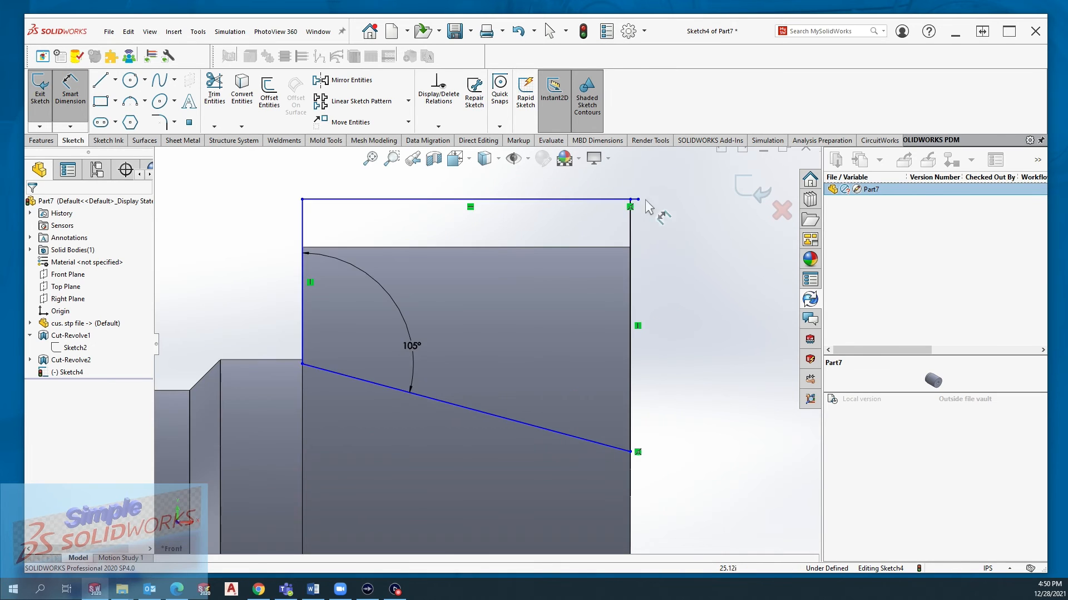
left_click(597, 224)
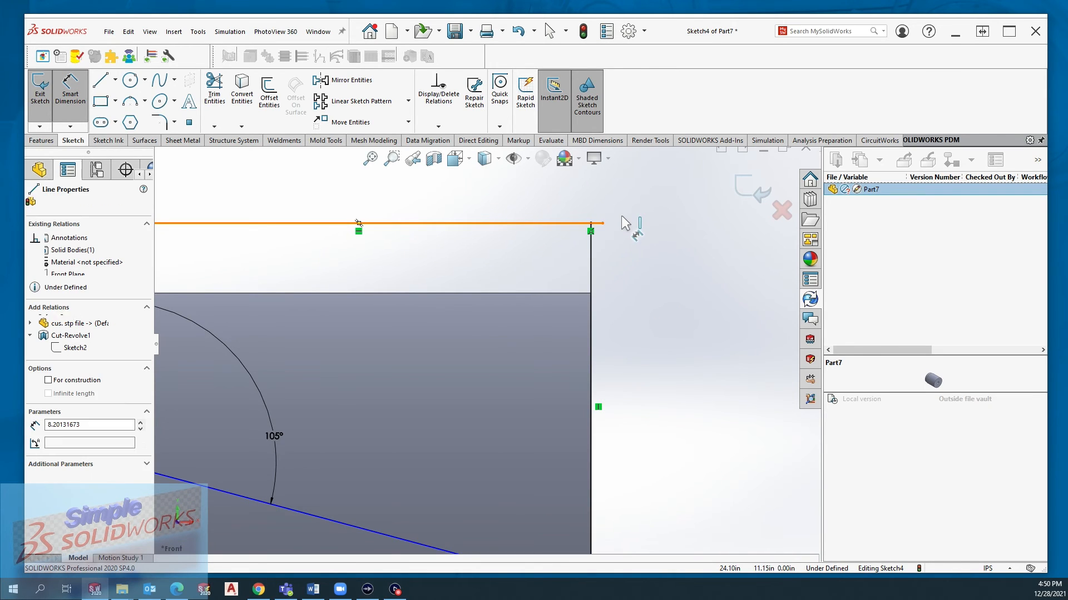
key("Escape")
key("Escape")
Step: Trim the short end of the horizontal line that overhangs the profile's vertical side at the end face
left_click(214, 89)
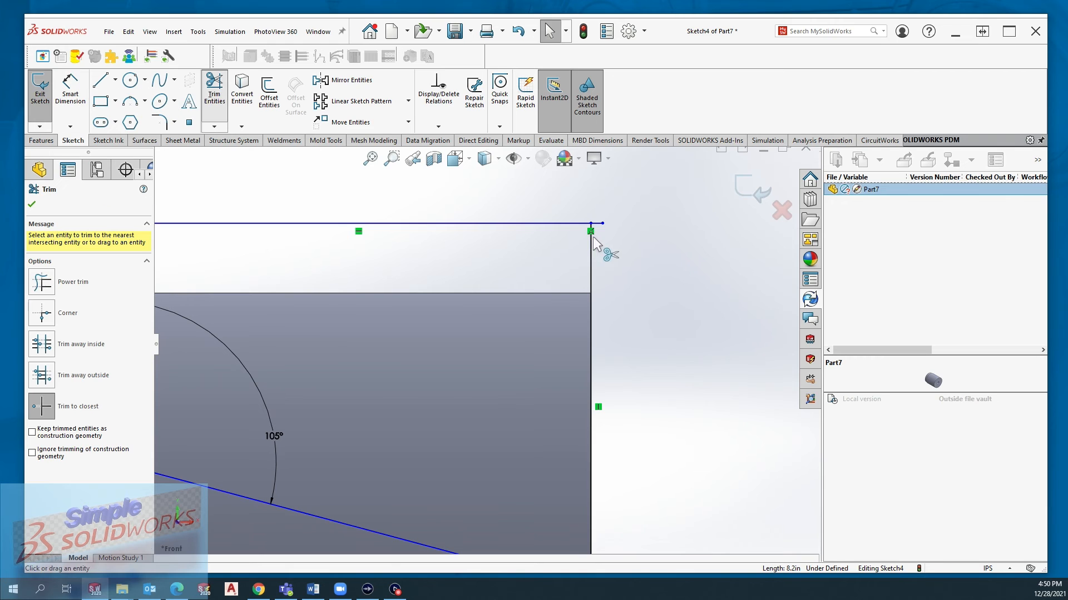
scroll(670, 221, "up", 3)
scroll(495, 258, "up", 1)
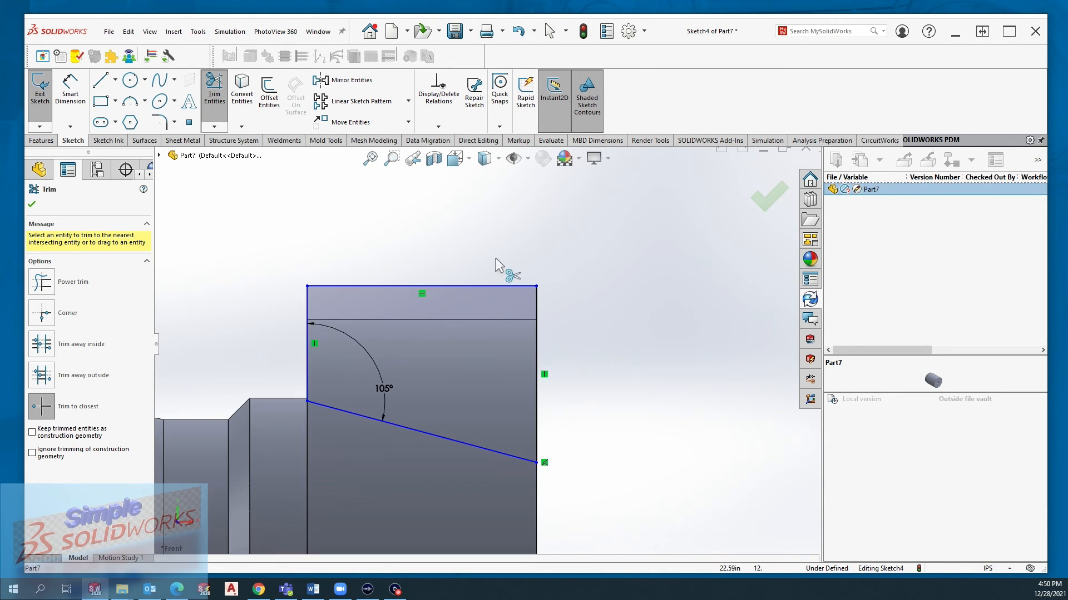
Step: Trim away the profile's upper horizontal line, and undo that trim
left_click(388, 286)
scroll(393, 288, "up", 2)
key("Escape")
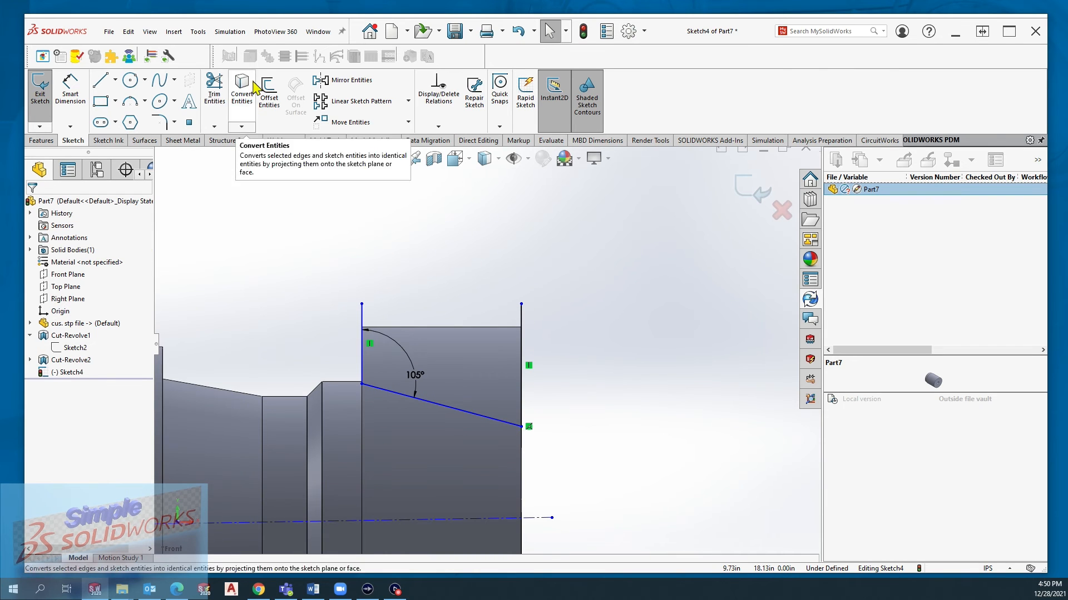
left_click(128, 32)
left_click(146, 48)
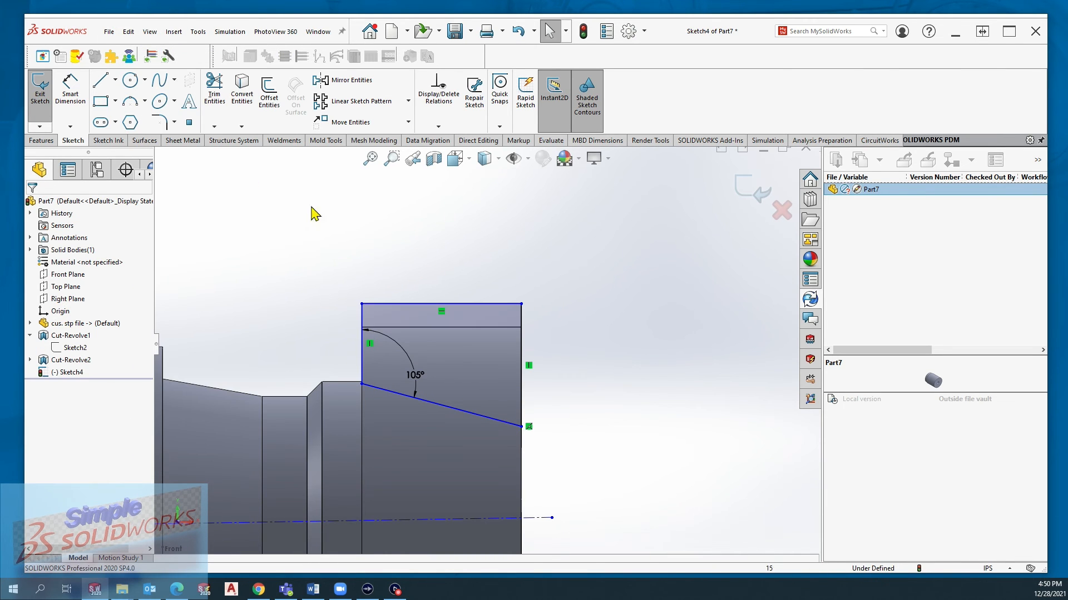
Step: Try to dimension the distance between the profile's upper horizontal line and the slightly tilted centerline
left_click(83, 92)
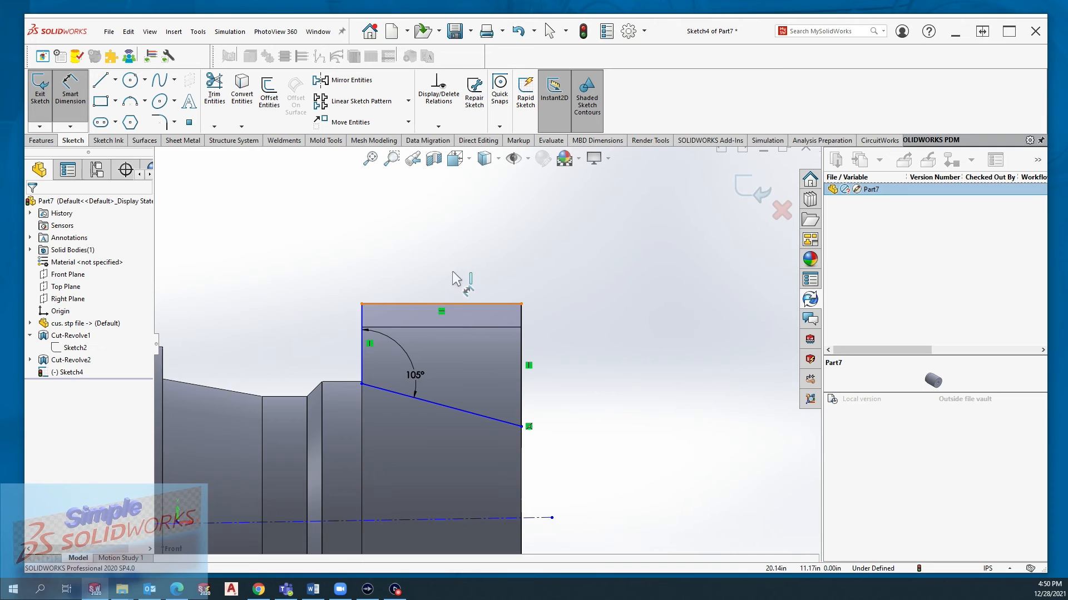
left_click(454, 303)
scroll(485, 344, "up", 3)
left_click(401, 429)
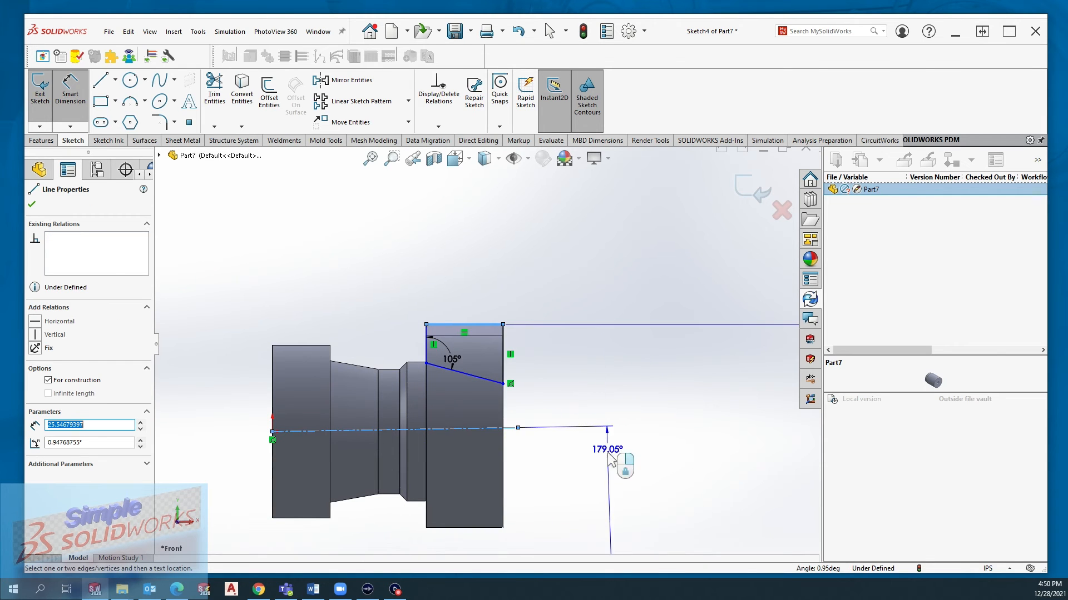
key("Escape")
scroll(416, 411, "down", 3)
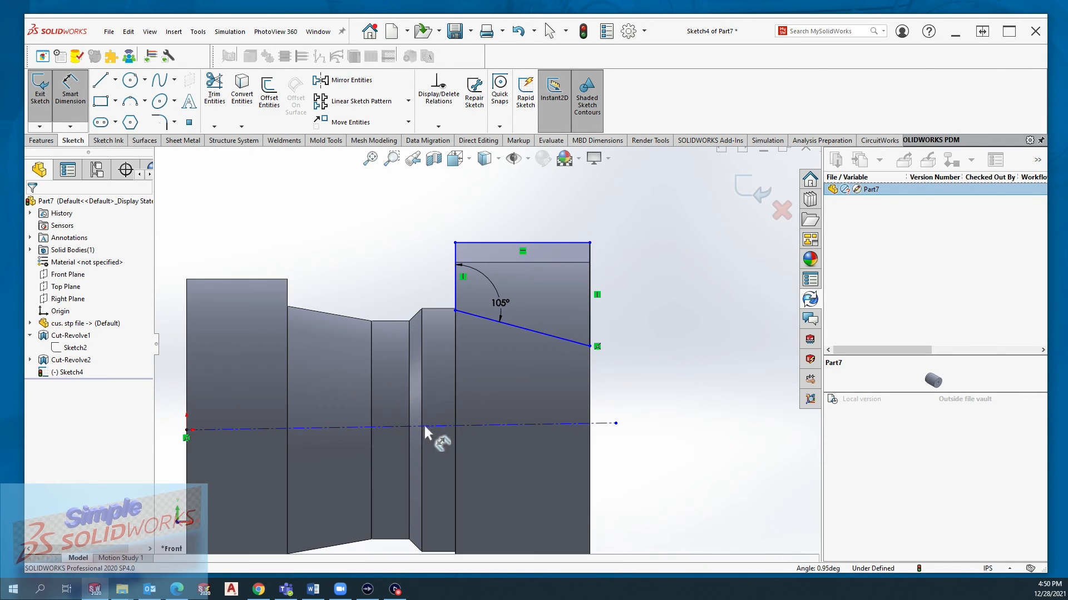
left_click(453, 424)
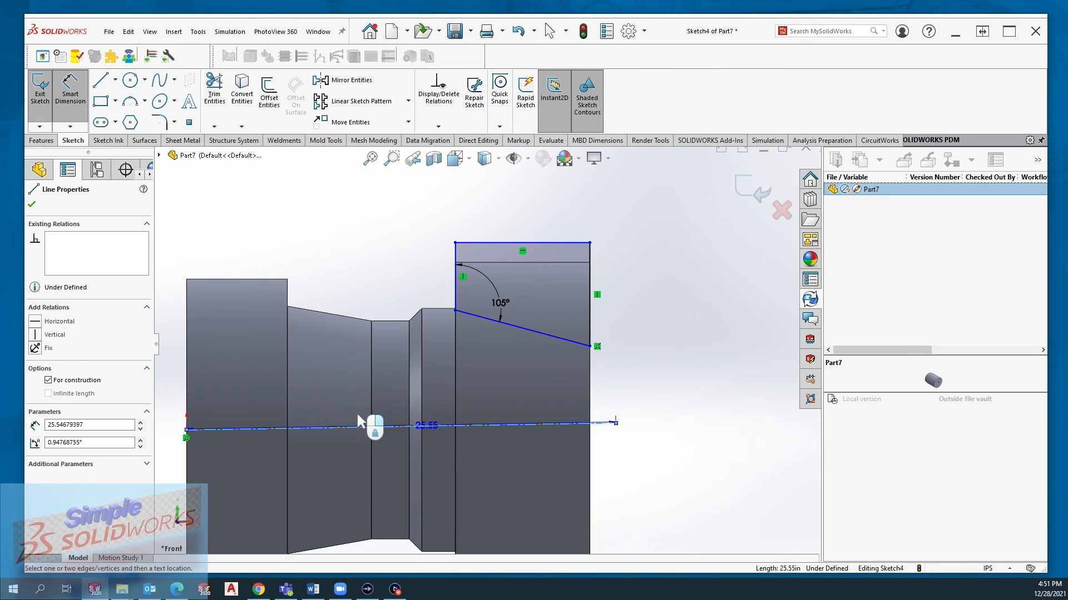
key("Escape")
key("Escape")
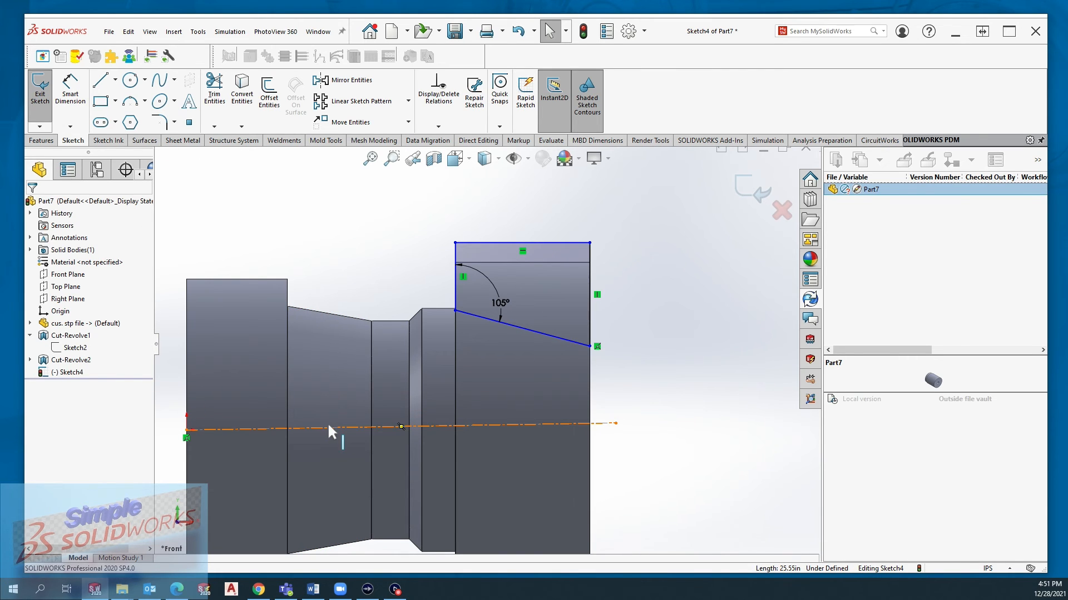
Step: Add a Horizontal relation to the centerline through the bore
left_click(329, 426)
left_click(36, 323)
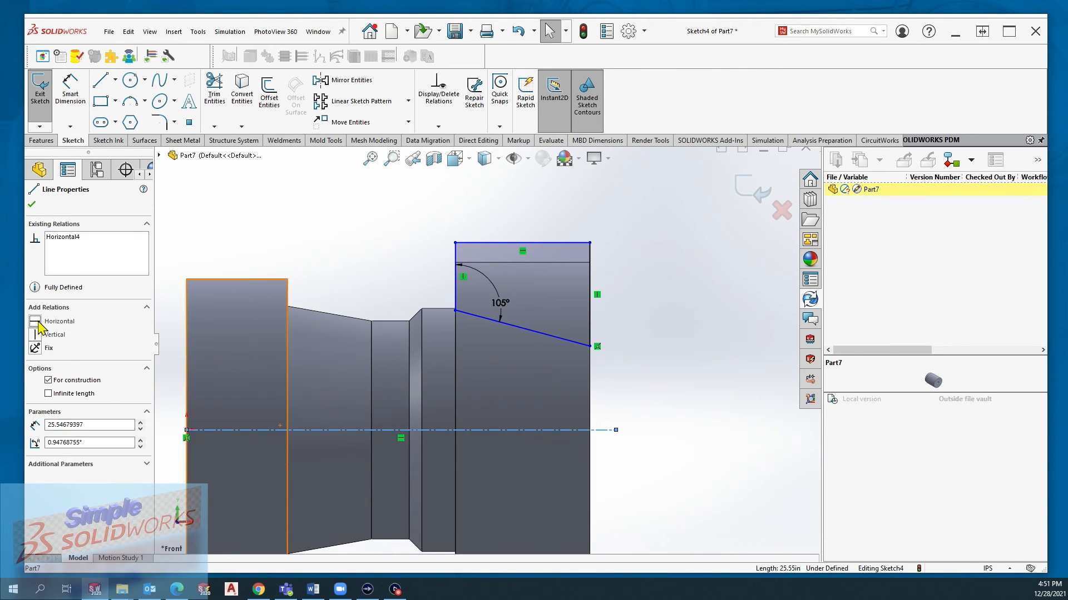
key("Escape")
Step: Dimension the vertical distance between the centerline and the profile's upper horizontal line
left_click(74, 101)
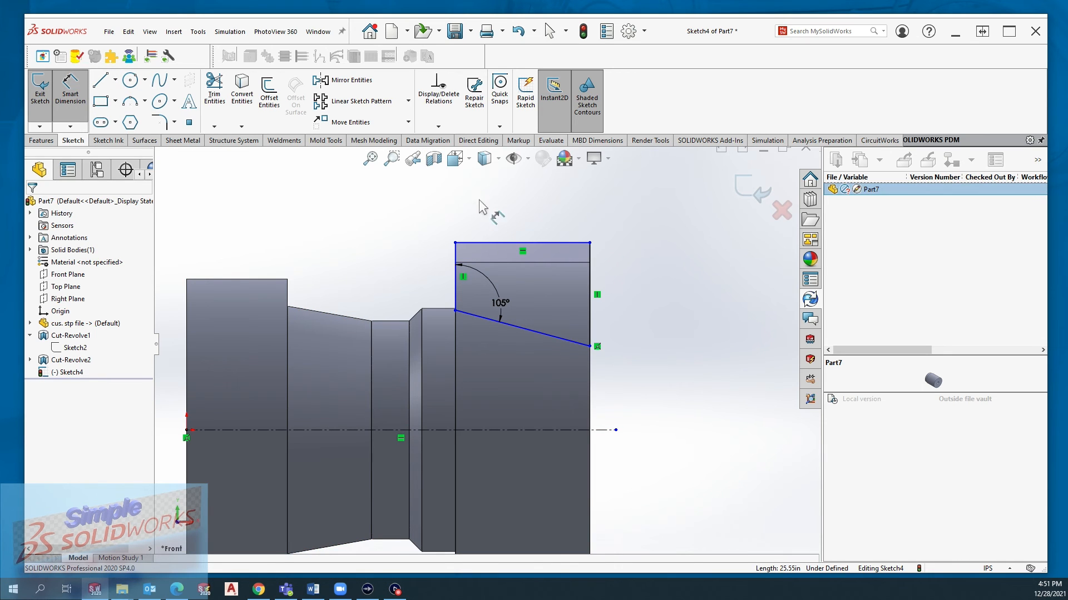
left_click(519, 430)
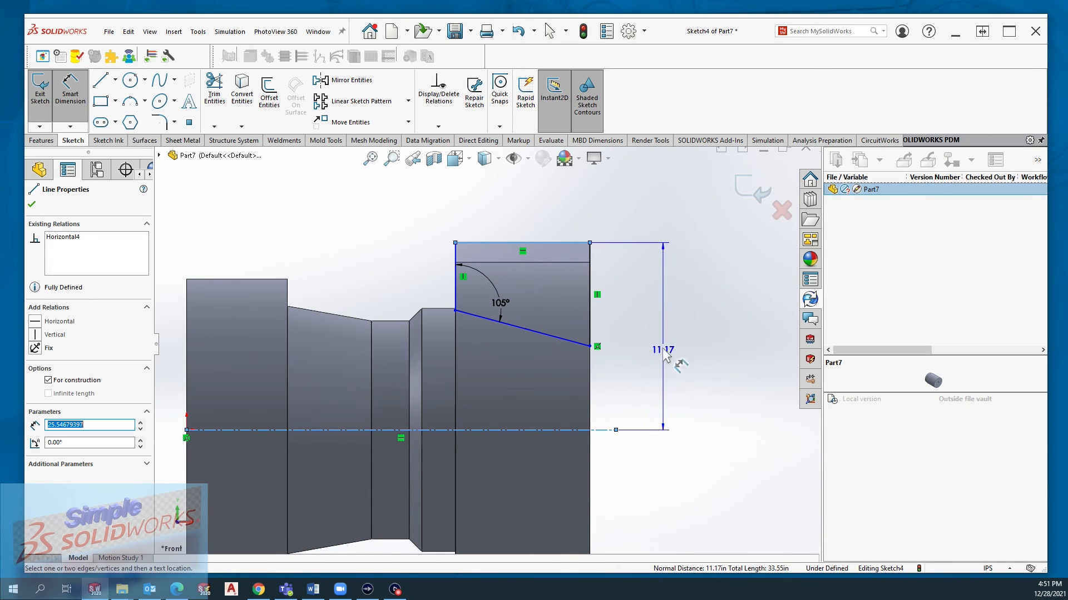
left_click(665, 353)
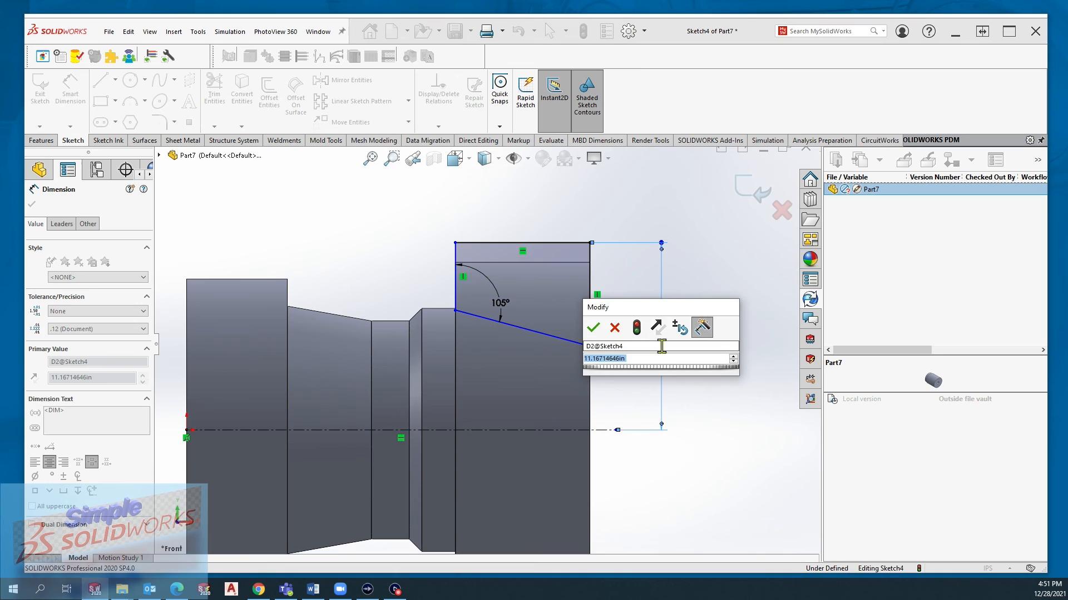
left_click(592, 333)
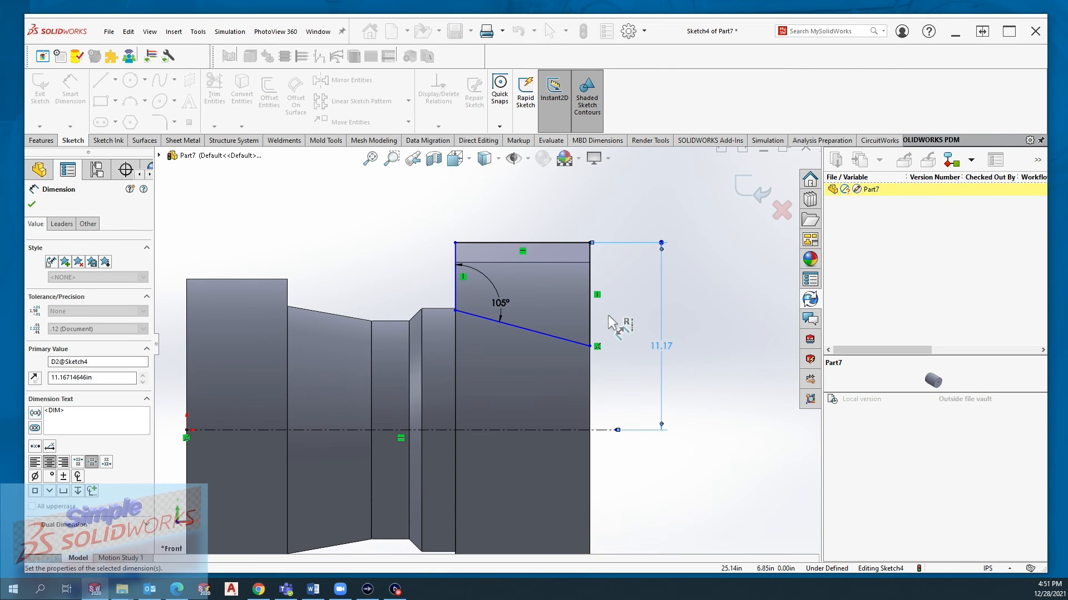
Step: Dimension the vertical line on the cut profile's open end and set its length to 6 in
left_click(612, 295)
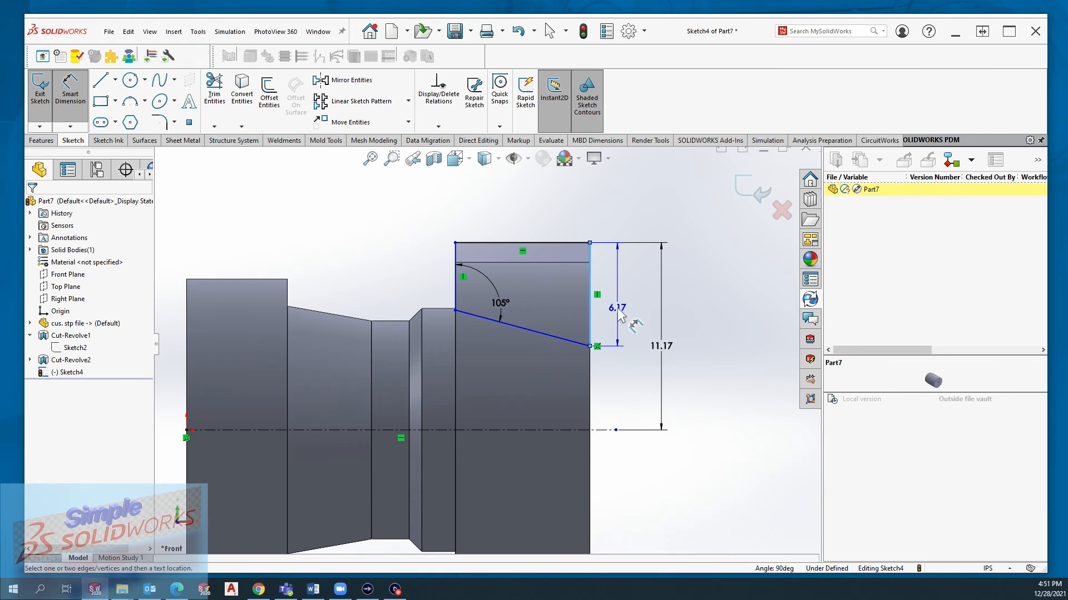
left_click(620, 310)
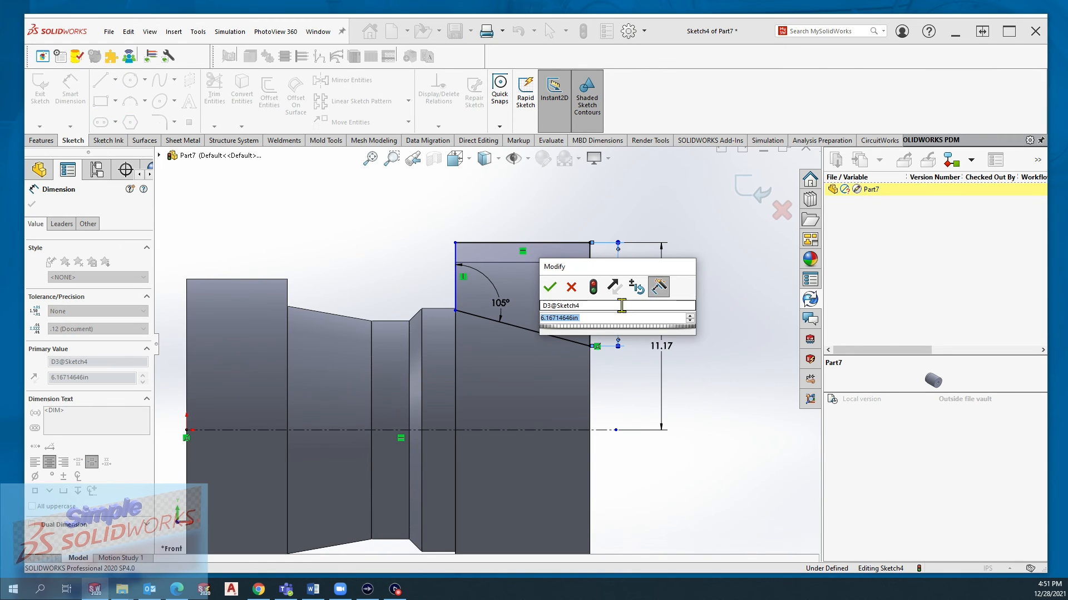
type("6")
key("Return")
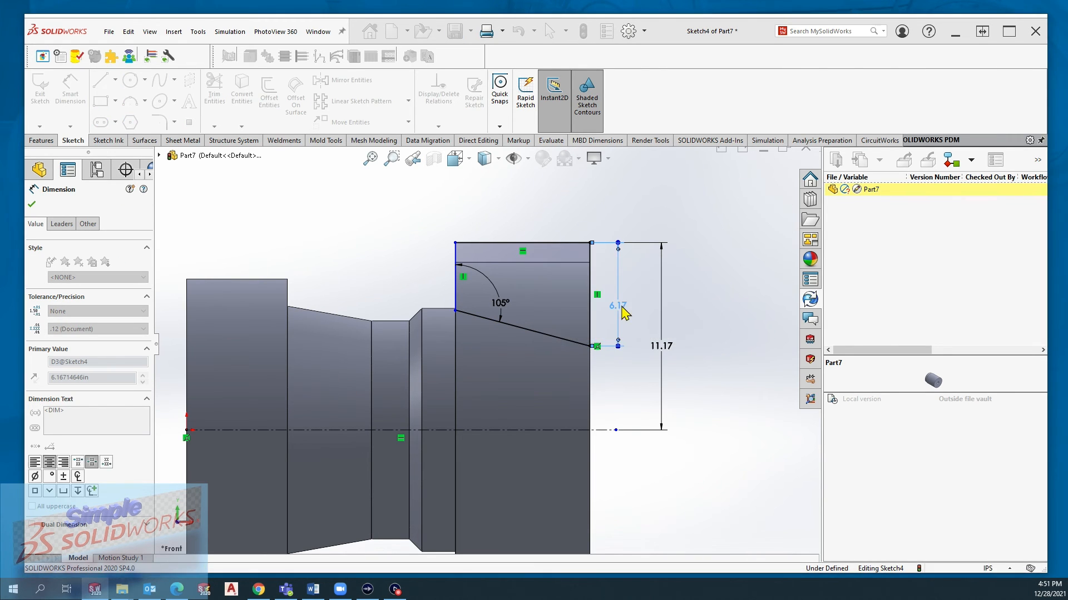
key("Escape")
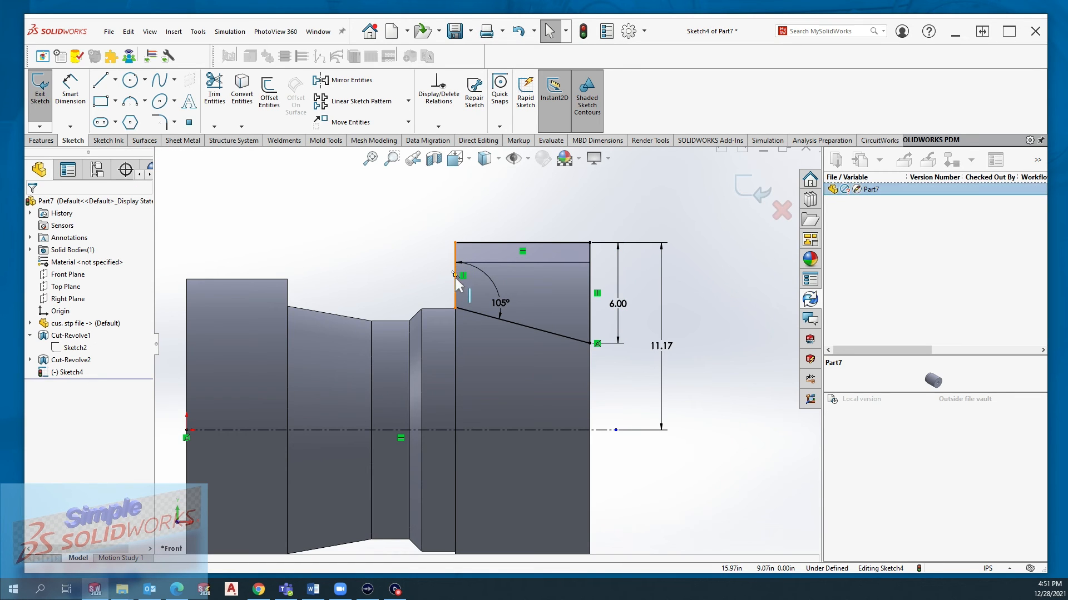
Step: Make the profile's other vertical line collinear with the model edge where the beveled collar meets the large uncut cylinder
left_click(454, 286)
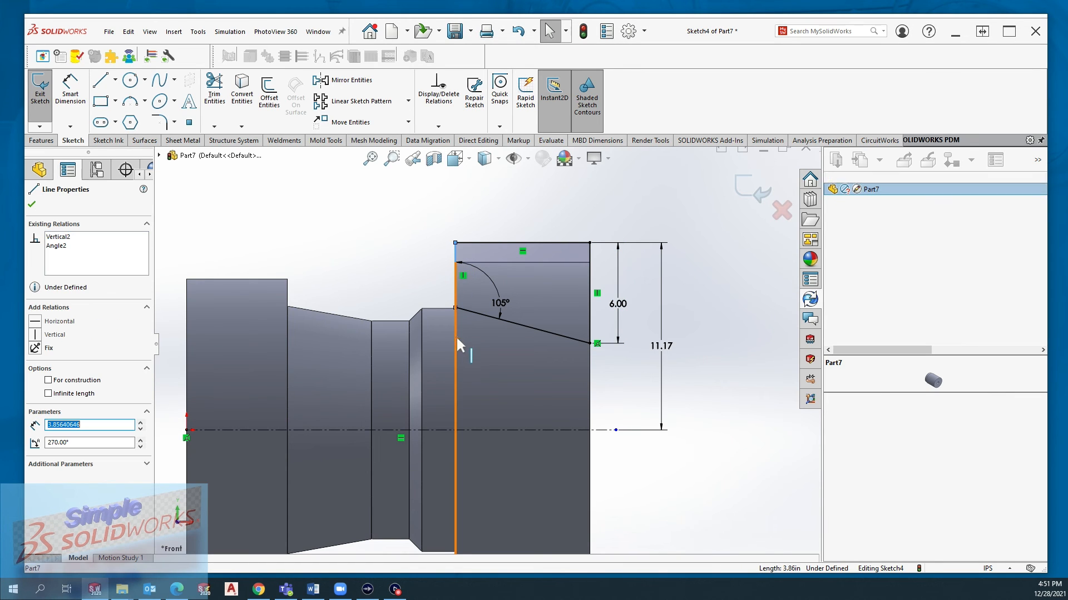
left_click(35, 381)
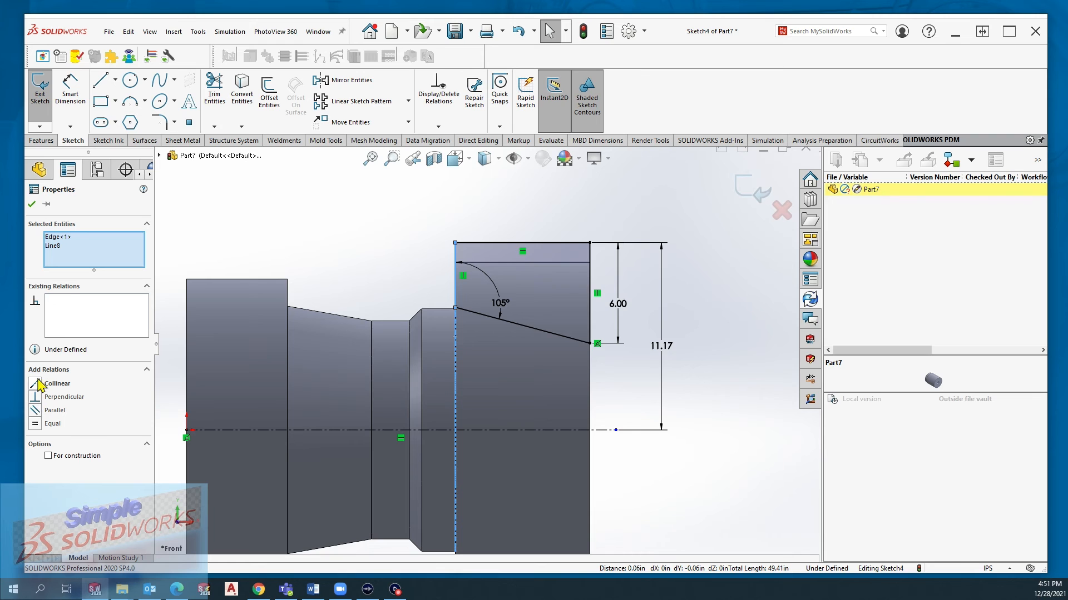
left_click(544, 198)
middle_click_drag(544, 197, 245, 171)
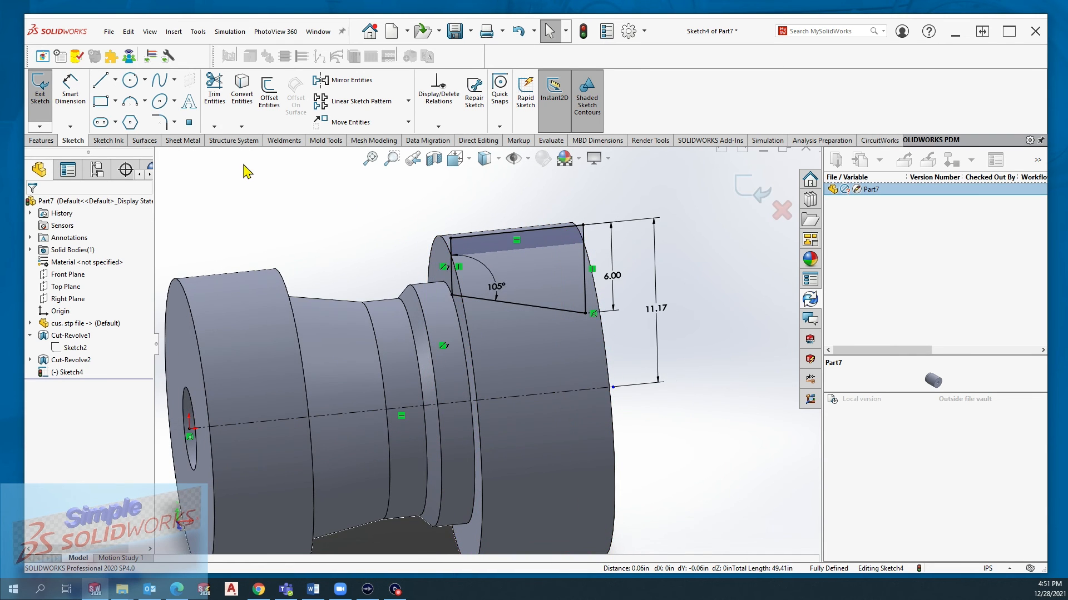
Step: Create a 360-degree revolved cut from the tapered profile about the horizontal centerline
left_click(35, 142)
left_click(253, 92)
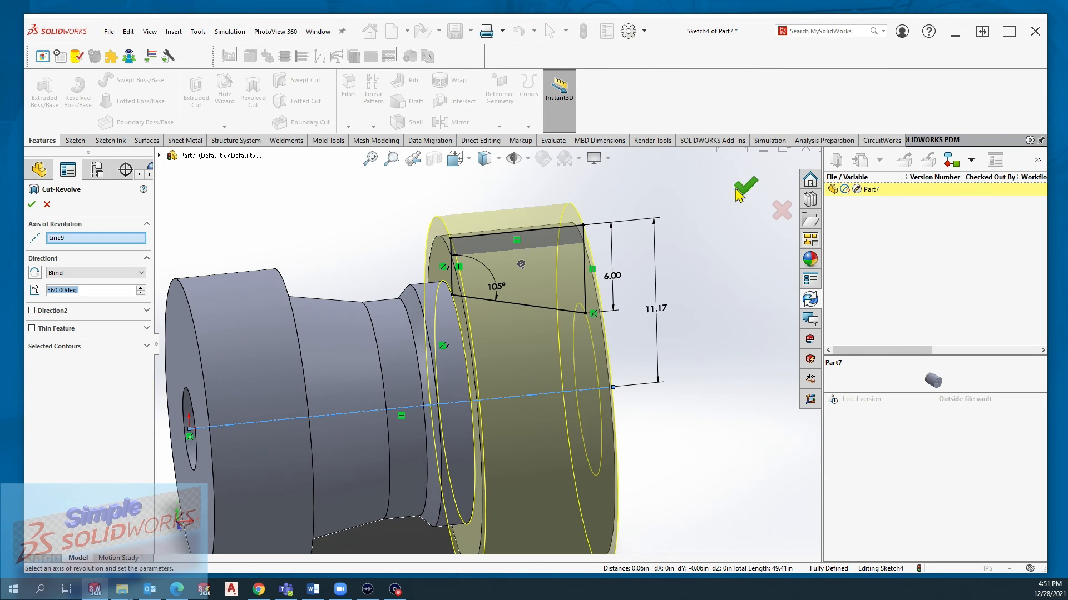
left_click(744, 188)
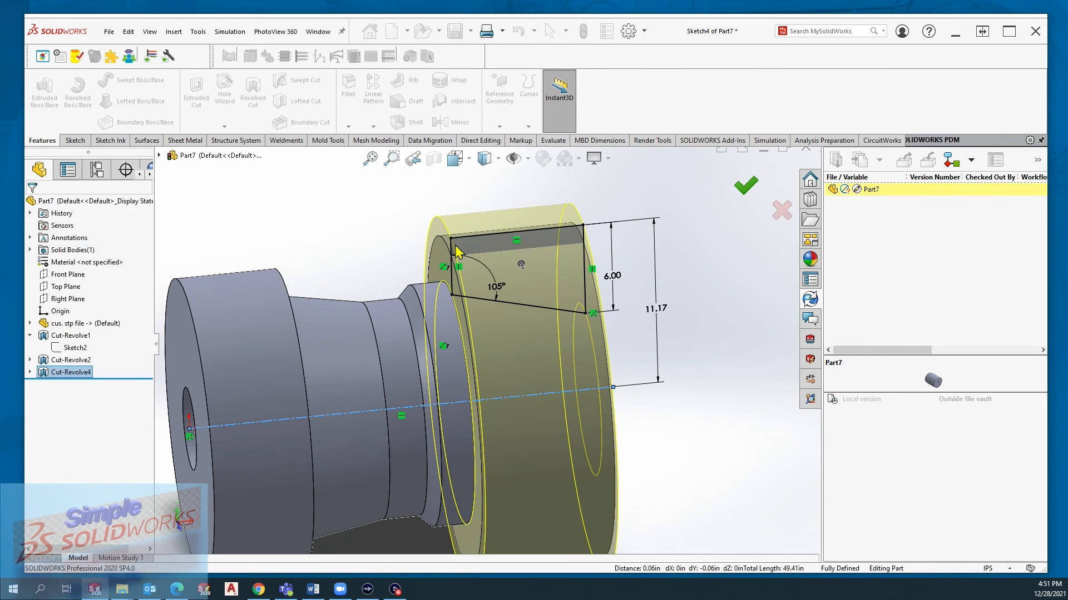
Step: Roll the model back to just after the imported STEP part, and roll it forward past the last revolved cut
mouse_move(565, 245)
middle_mouse_down()
mouse_move(539, 269)
mouse_move(523, 243)
mouse_move(510, 295)
mouse_move(520, 303)
mouse_move(512, 284)
mouse_move(524, 268)
mouse_move(508, 278)
middle_mouse_up()
left_click(456, 159)
left_click(477, 229)
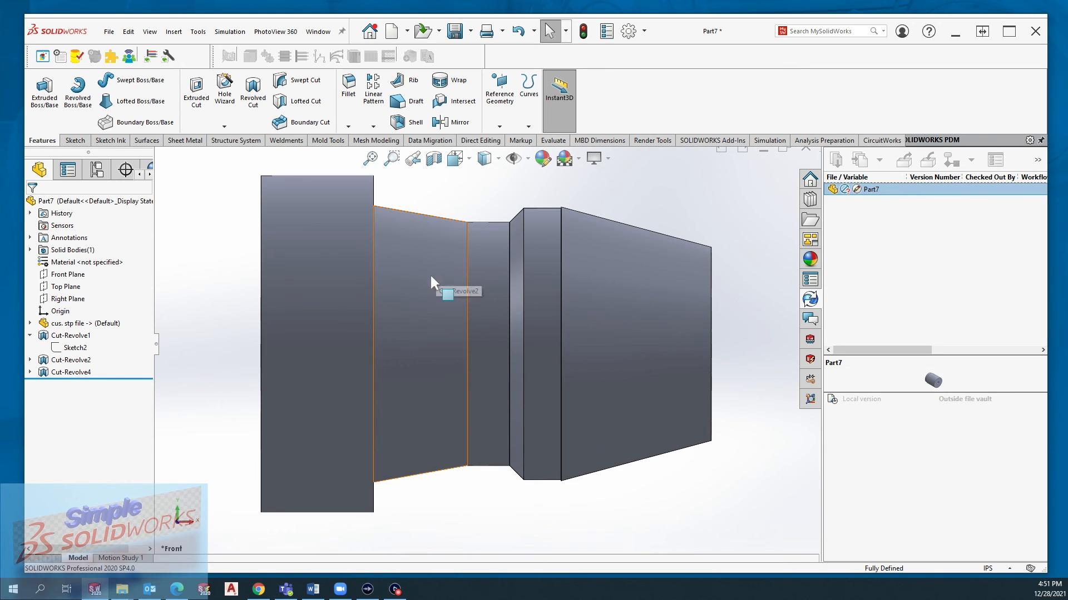
scroll(413, 302, "up", 3)
middle_click_drag(412, 300, 469, 365)
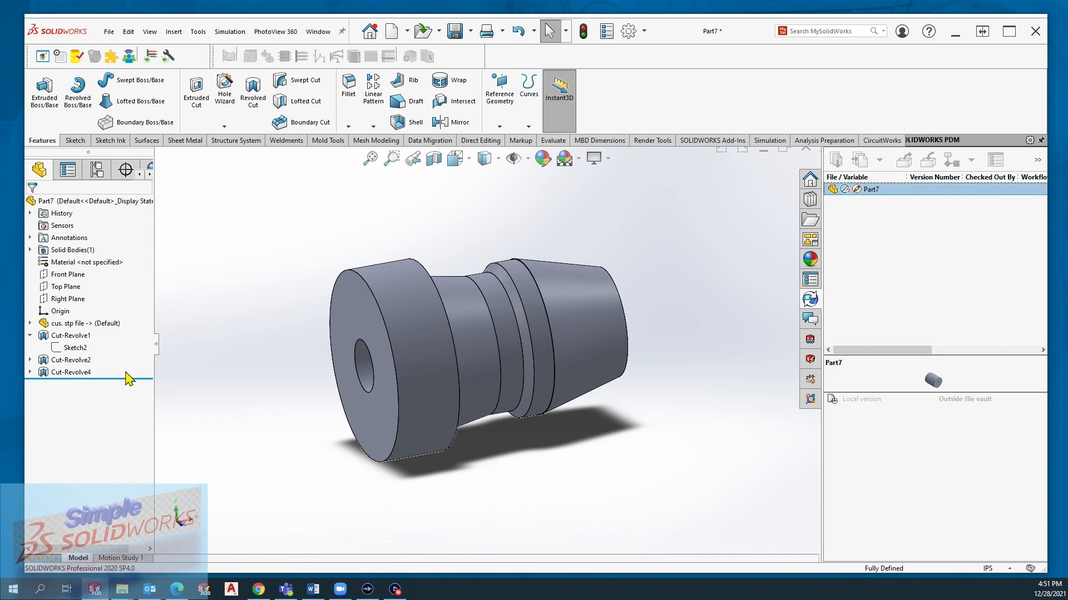
left_click_drag(121, 378, 117, 329)
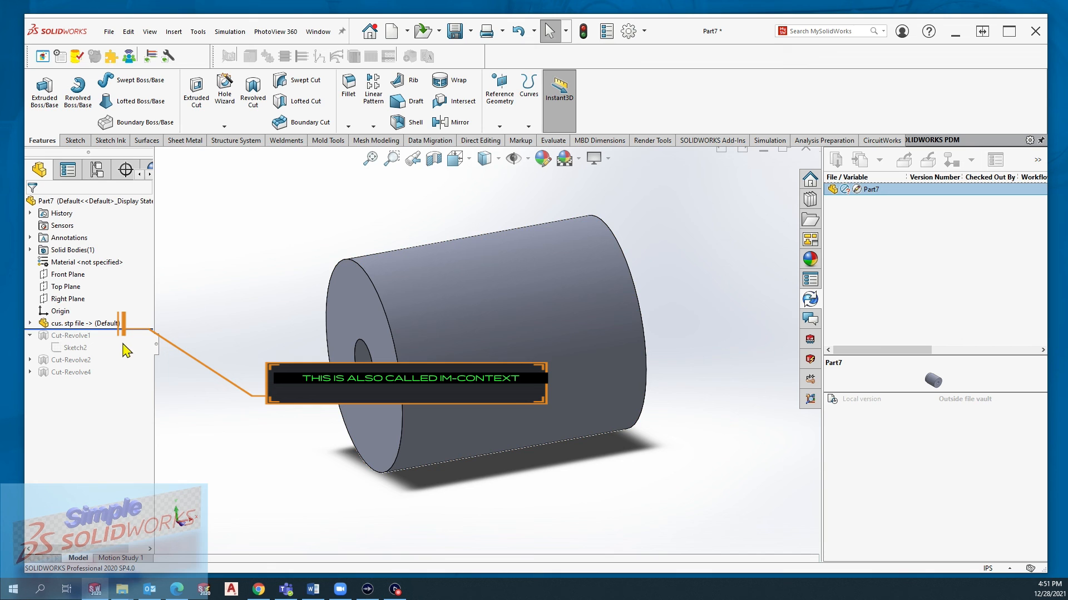
left_click_drag(135, 329, 134, 374)
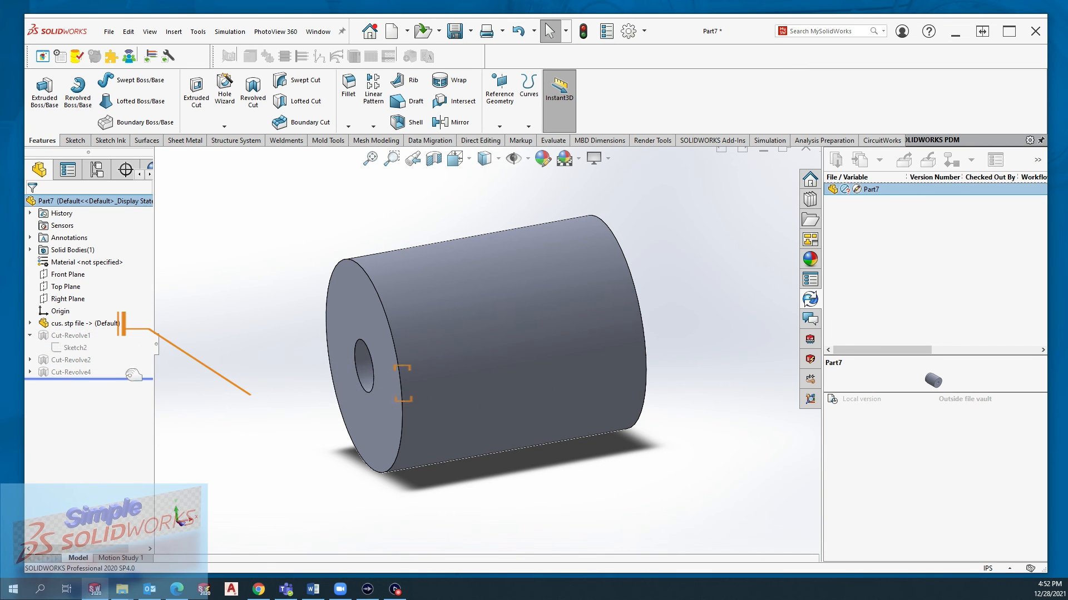
Step: Add a 0.5 in constant-radius fillet to the edge where the large flange meets the tapered neck
middle_click_drag(499, 328, 466, 357)
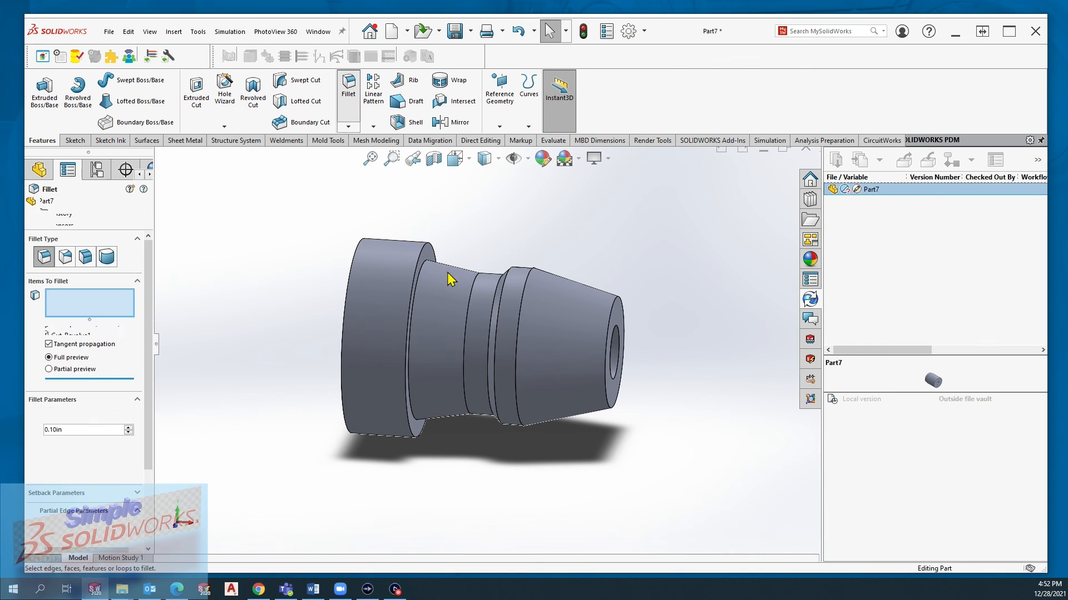
scroll(424, 267, "down", 3)
left_click(421, 289)
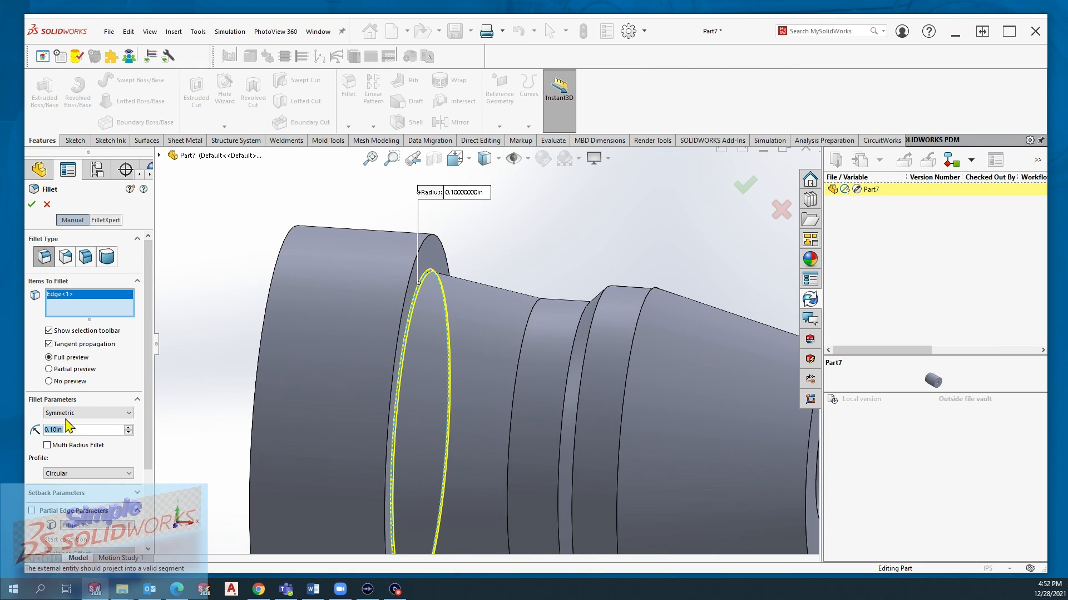
type("0.5")
key("Return")
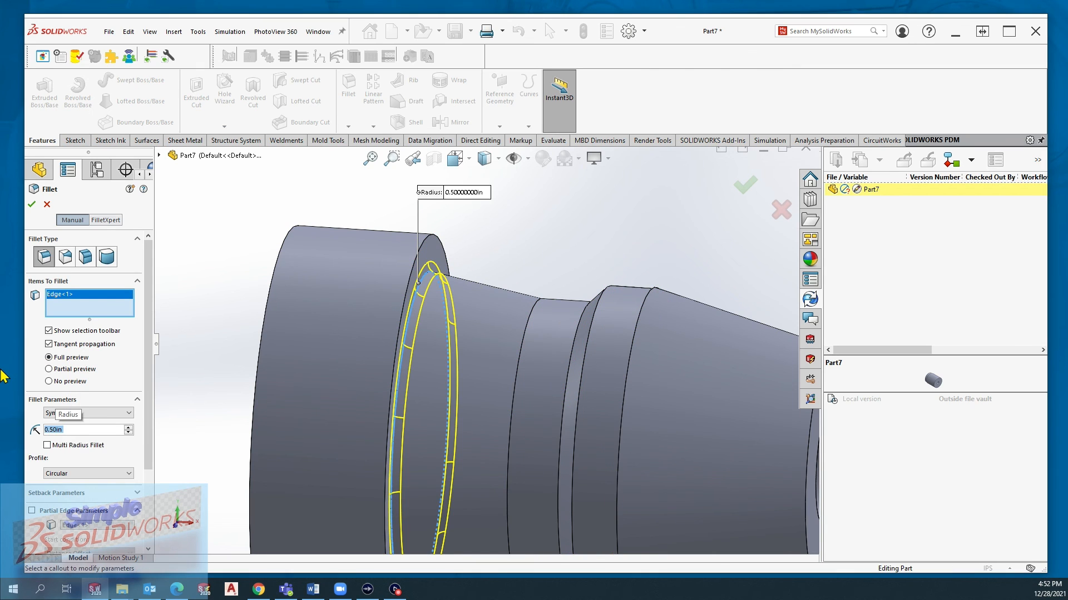
left_click(32, 205)
Step: Add a 0.5 in fillet to the edge where the straight neck meets the beveled collar
key("f")
middle_click_drag(473, 315, 548, 305)
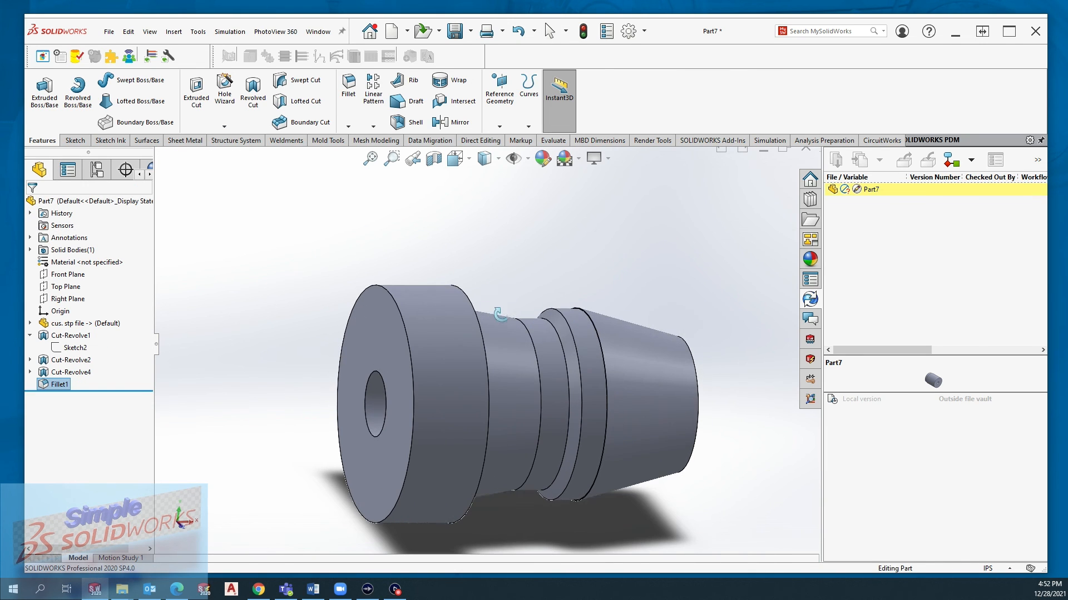
left_click(547, 325)
left_click(31, 205)
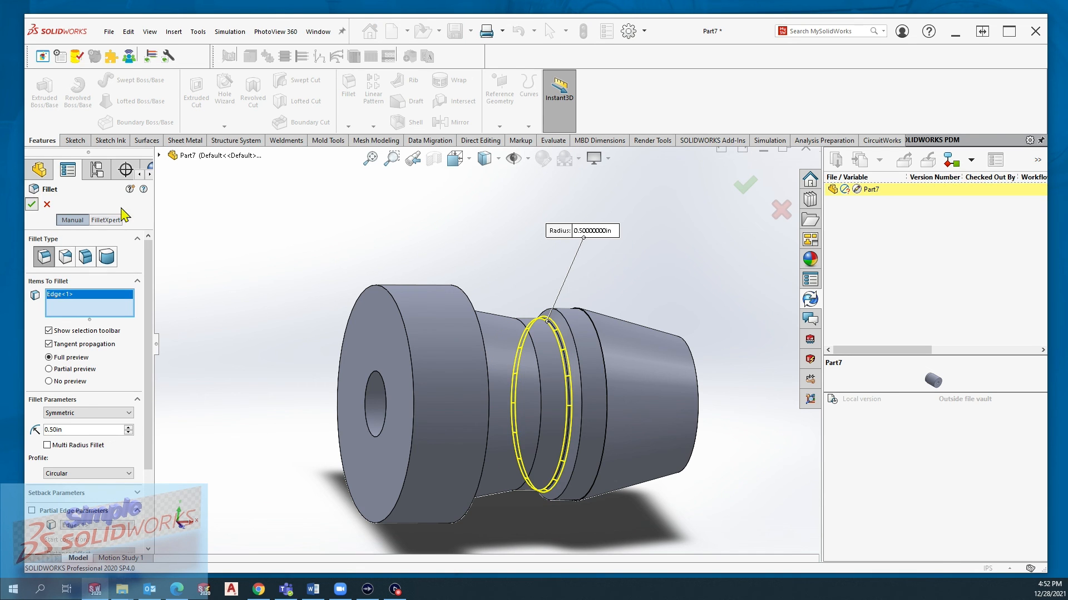
Step: Chamfer both outer circular edges of the large flange with a 0.39370079 in distance and 45-degree angle
middle_click_drag(569, 326, 519, 334)
middle_click_drag(470, 310, 503, 296)
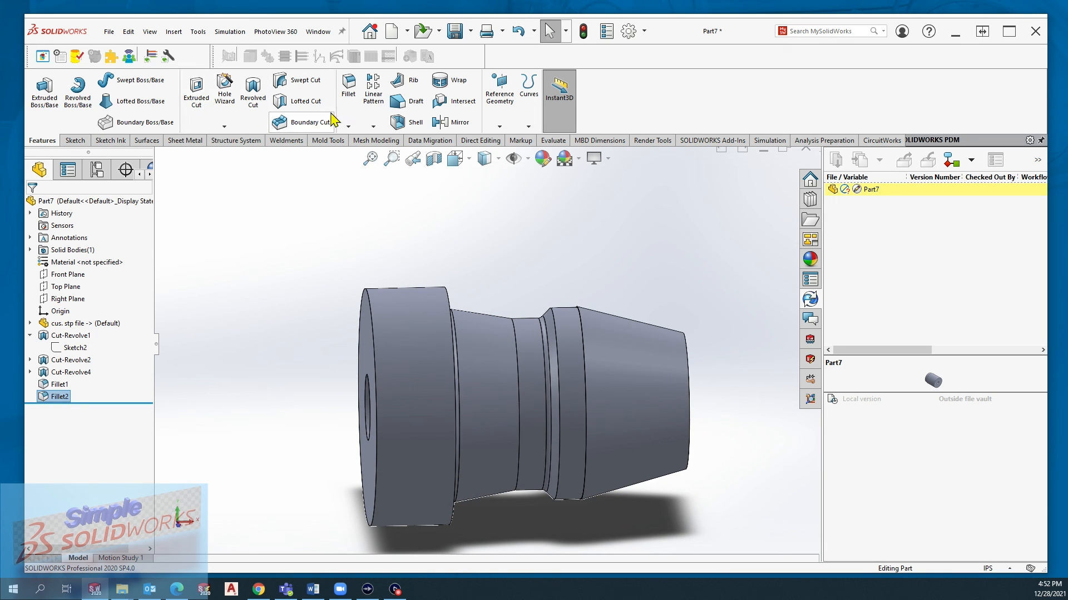
left_click(348, 126)
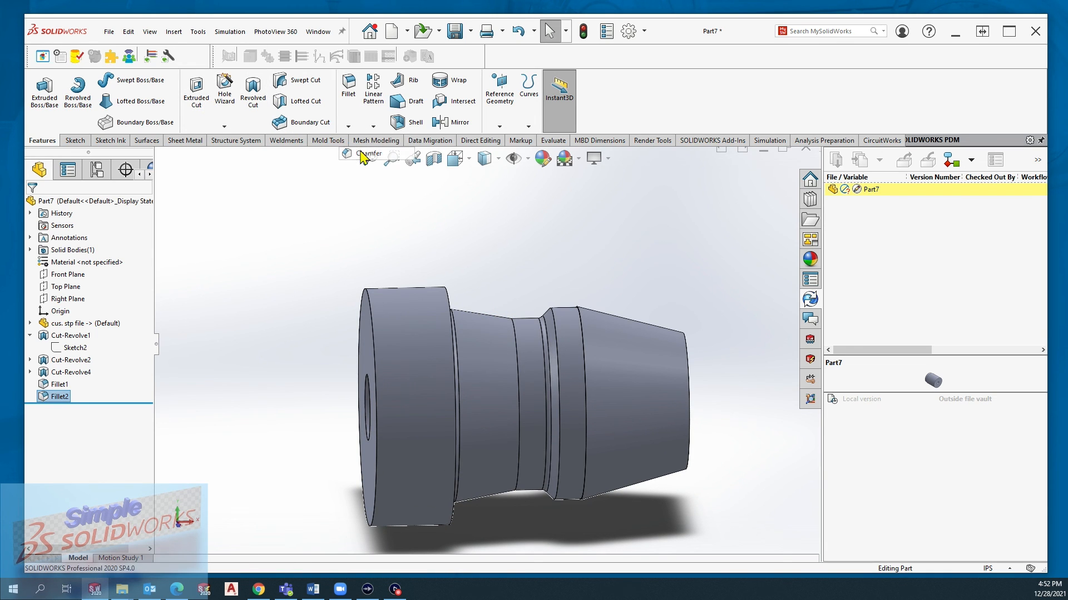
left_click(368, 297)
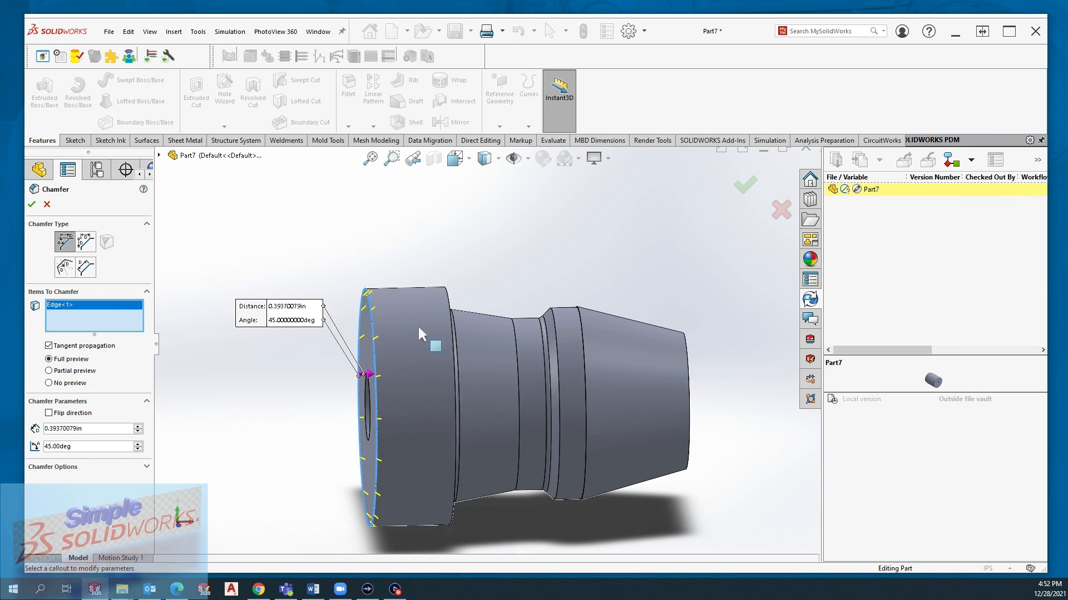
middle_click_drag(439, 319, 414, 308)
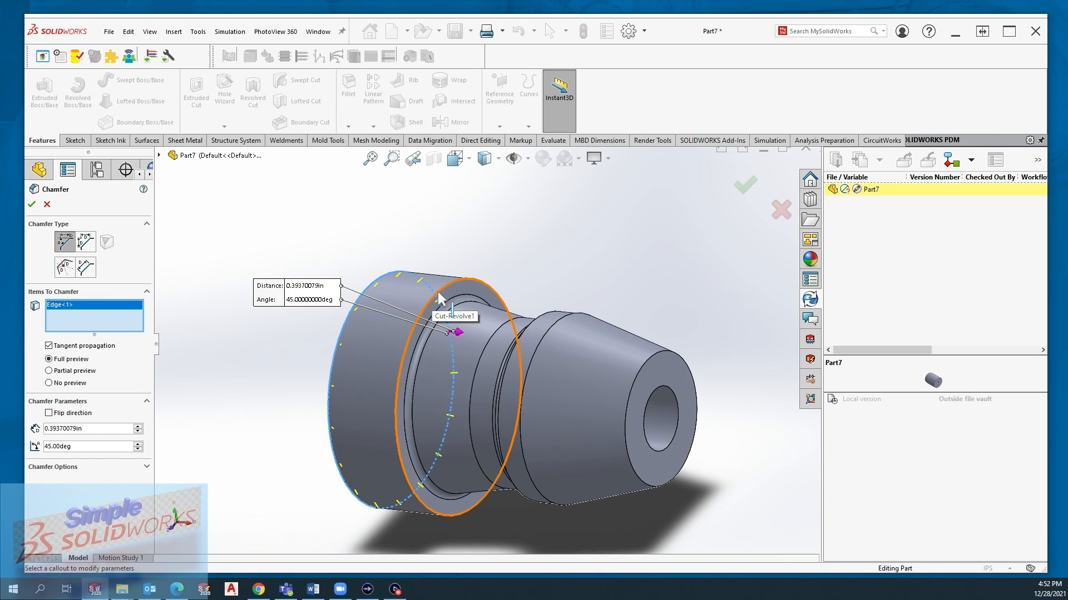
left_click(439, 299)
left_click(32, 205)
middle_click_drag(419, 271, 456, 257)
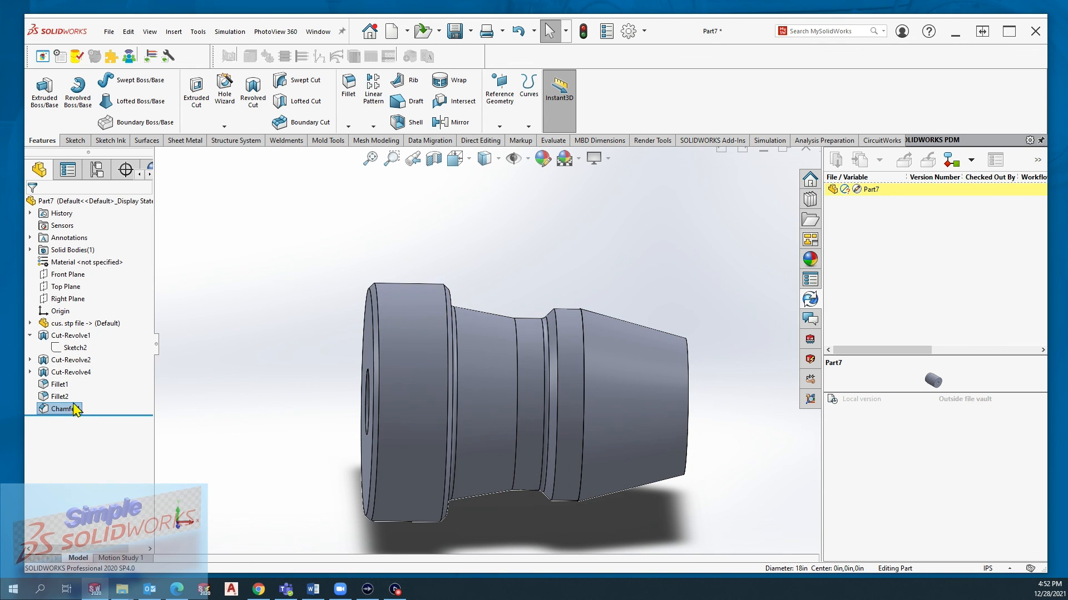
middle_click_drag(415, 367, 578, 263)
scroll(468, 282, "down", 3)
middle_click_drag(527, 291, 570, 268)
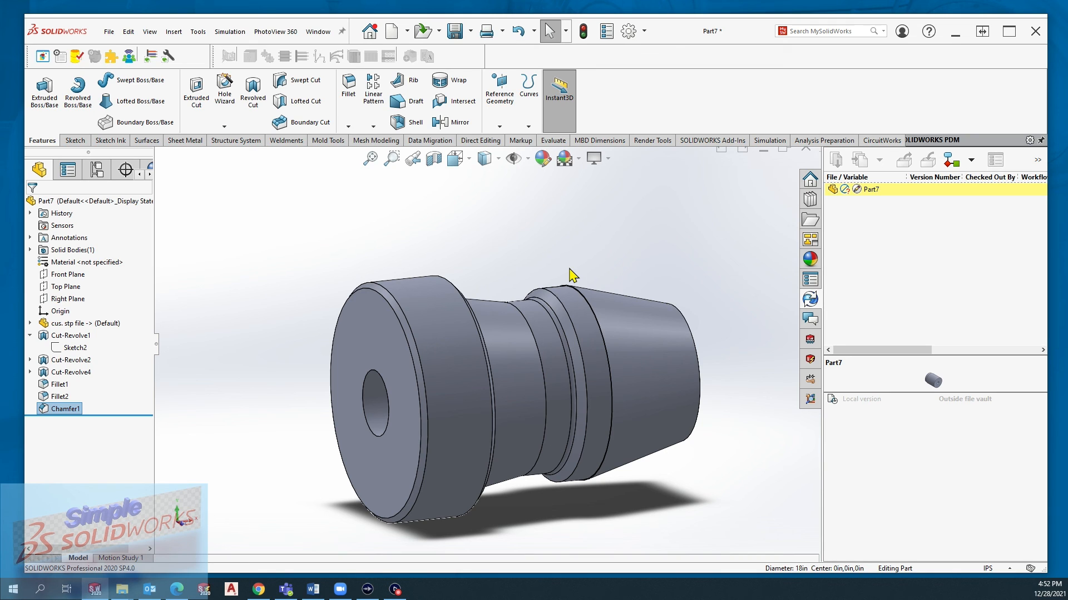